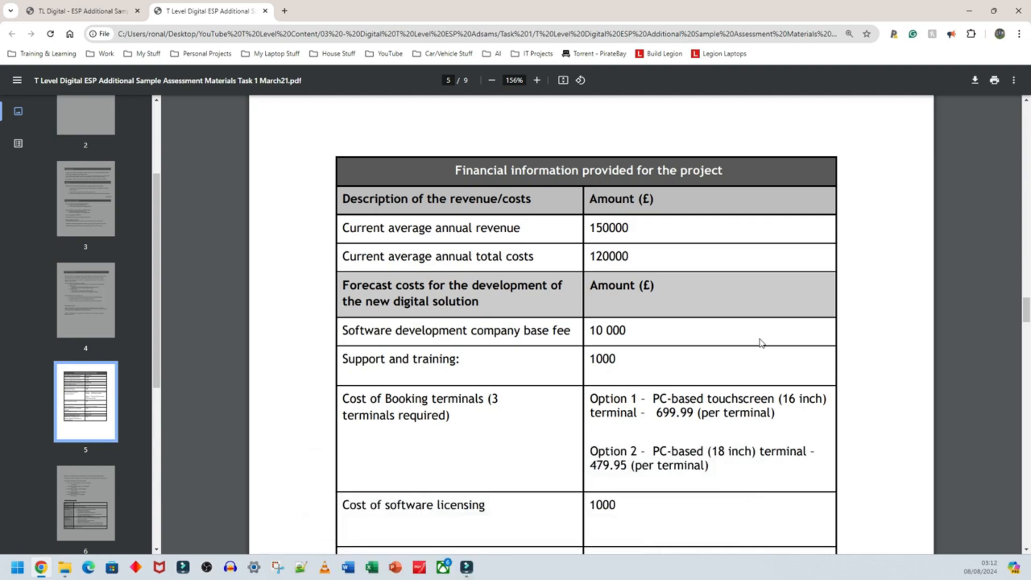
# - Review the planning information in the assessment PDF for the forecast revenue increases in the first, second and third years
pyautogui.scroll(-3, 761, 342)
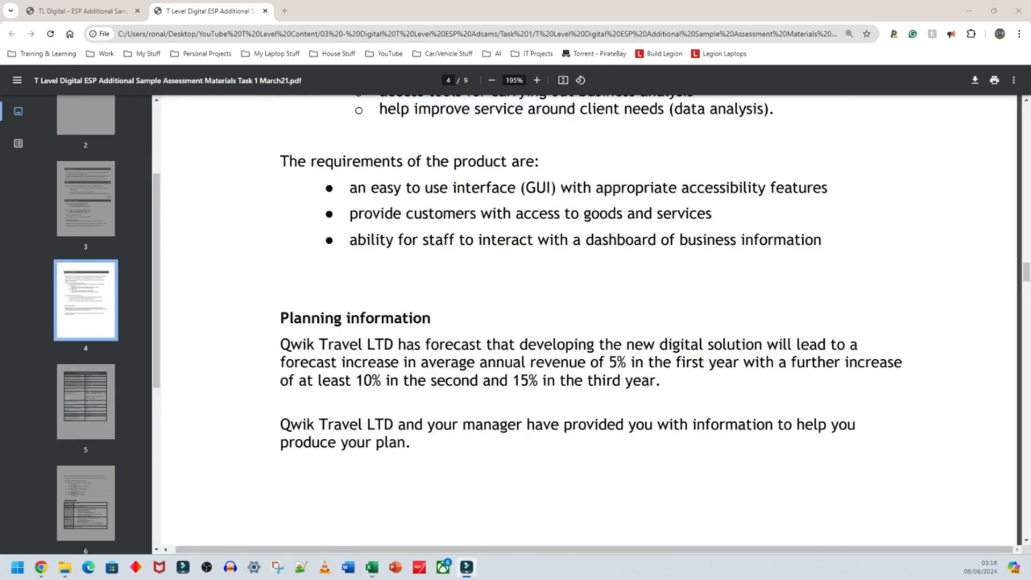
pyautogui.moveTo(280, 342); pyautogui.dragTo(413, 442)
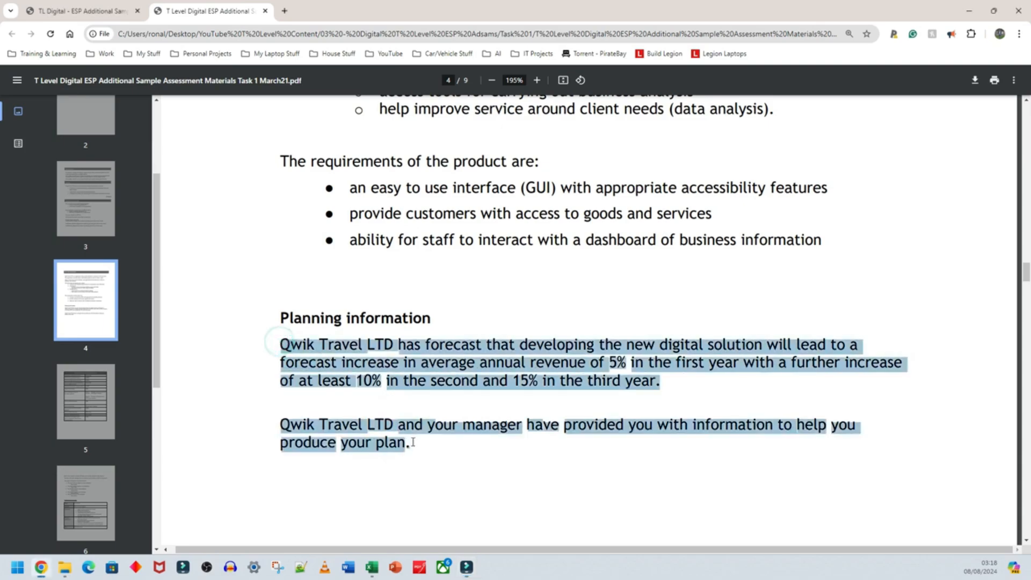
pyautogui.click(350, 352)
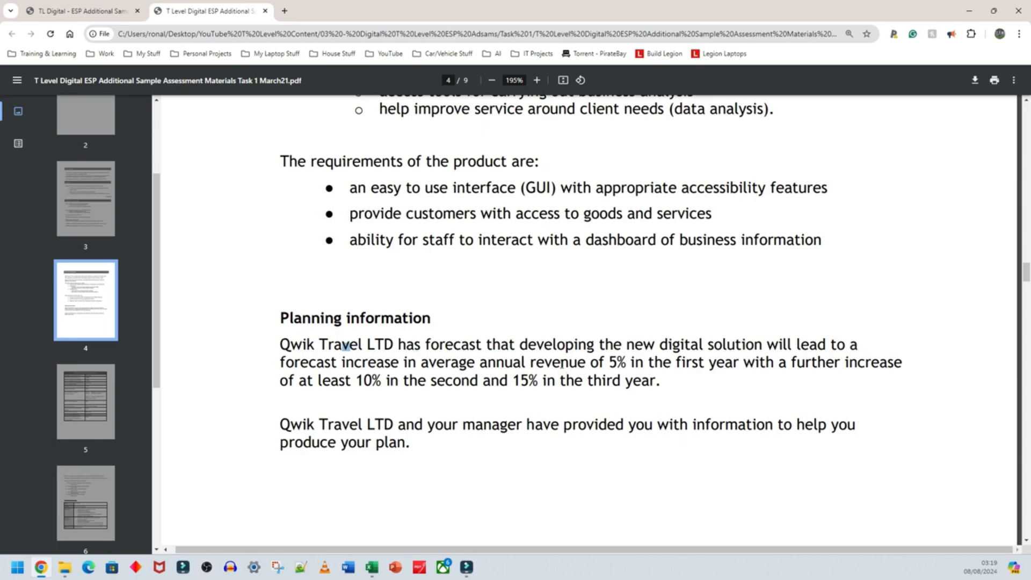
pyautogui.moveTo(608, 362); pyautogui.dragTo(628, 365)
pyautogui.moveTo(357, 380); pyautogui.dragTo(381, 381)
pyautogui.moveTo(514, 380); pyautogui.dragTo(538, 381)
# - Switch to the Cost Plan workbook in Excel and move the revenue and costs block A1:B9 down two rows to start at A3
pyautogui.hotkey('alt', 'Tab')
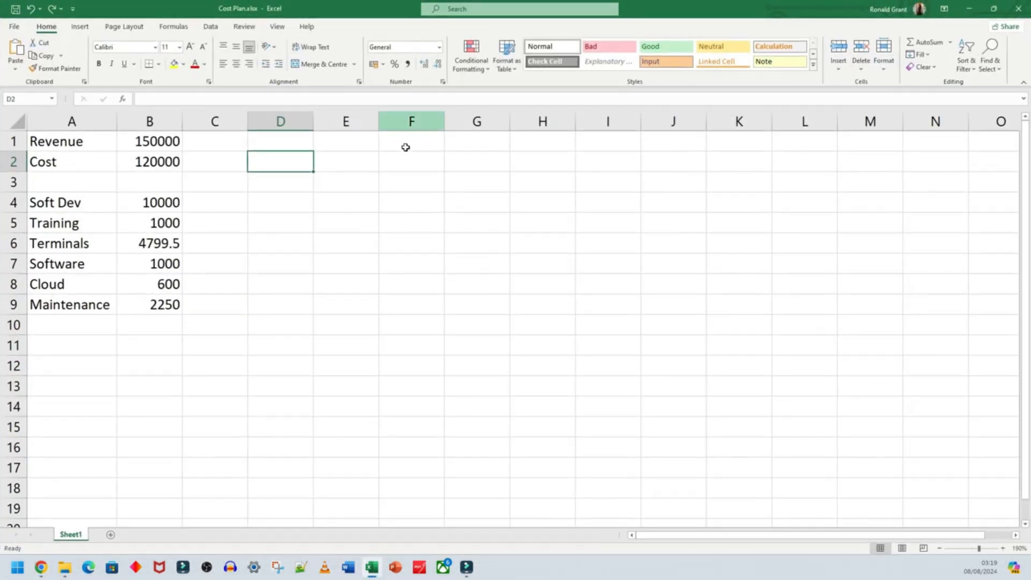
pyautogui.click(102, 330)
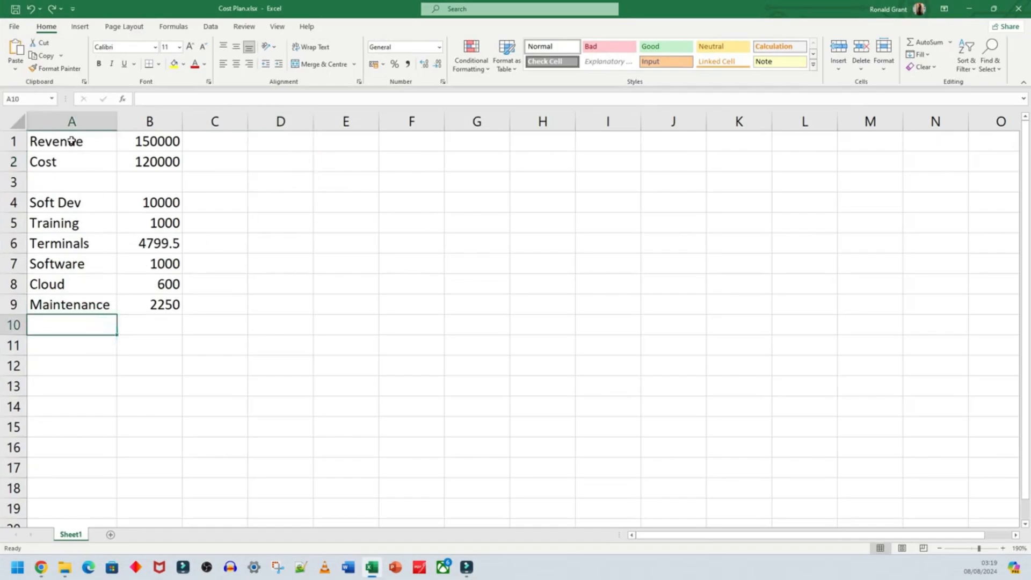
pyautogui.moveTo(71, 140); pyautogui.dragTo(173, 301)
pyautogui.click(101, 336)
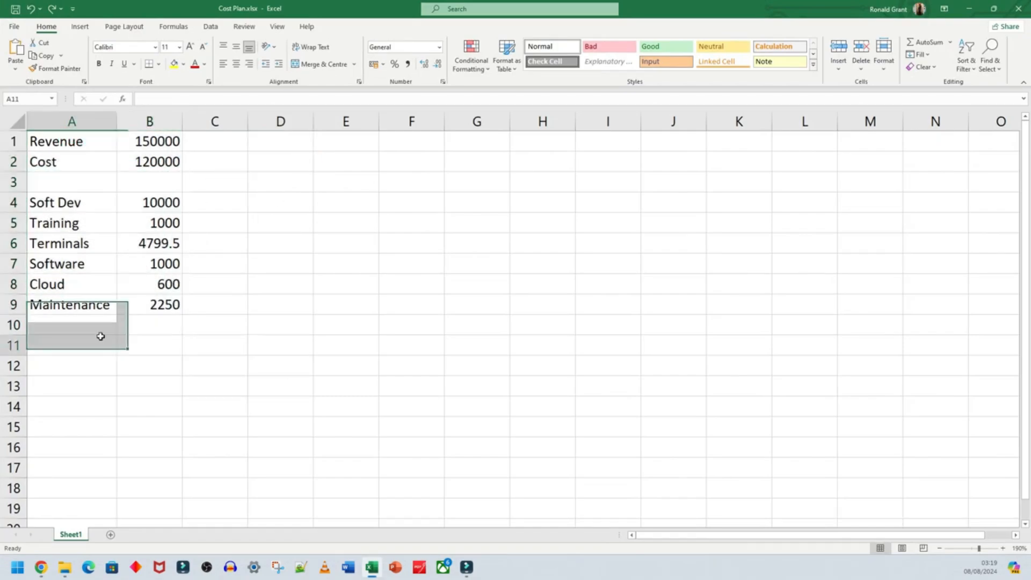
pyautogui.moveTo(73, 141); pyautogui.dragTo(172, 305)
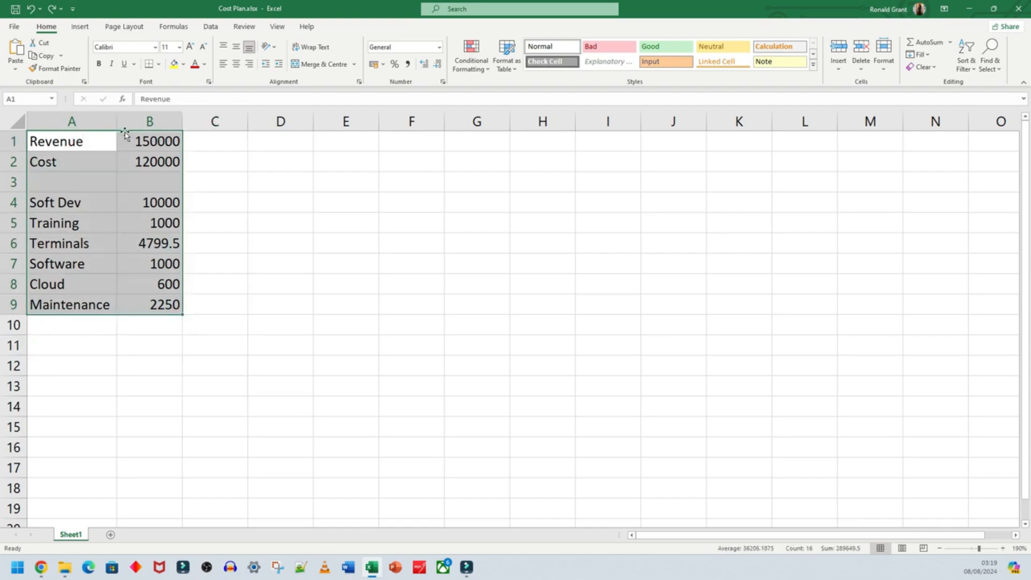
pyautogui.moveTo(125, 133); pyautogui.dragTo(125, 177)
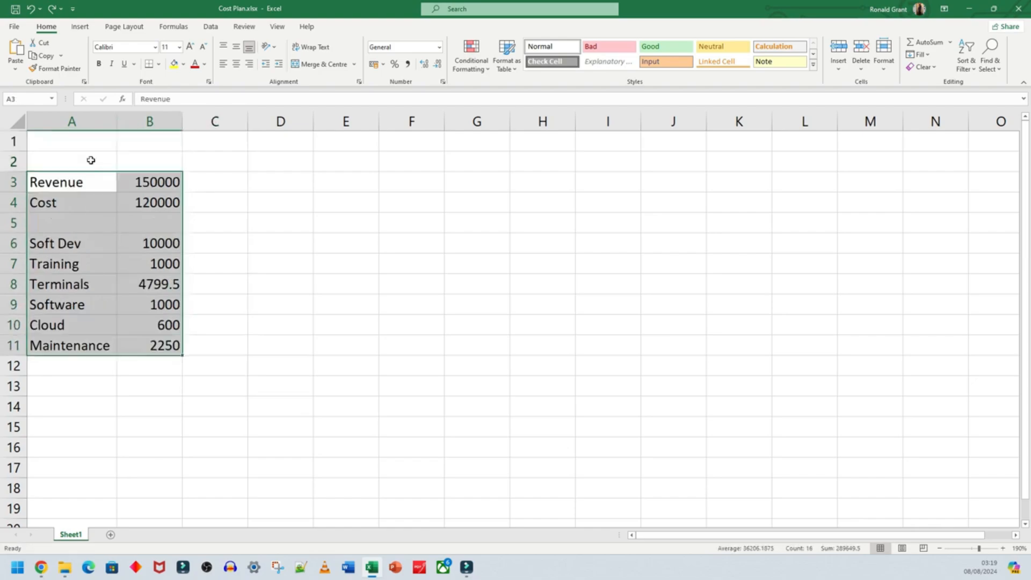
# - Enter the heading Year 0 in cell A1 and merge and centre it across A1:B1
pyautogui.click(72, 142)
pyautogui.write('year 0')
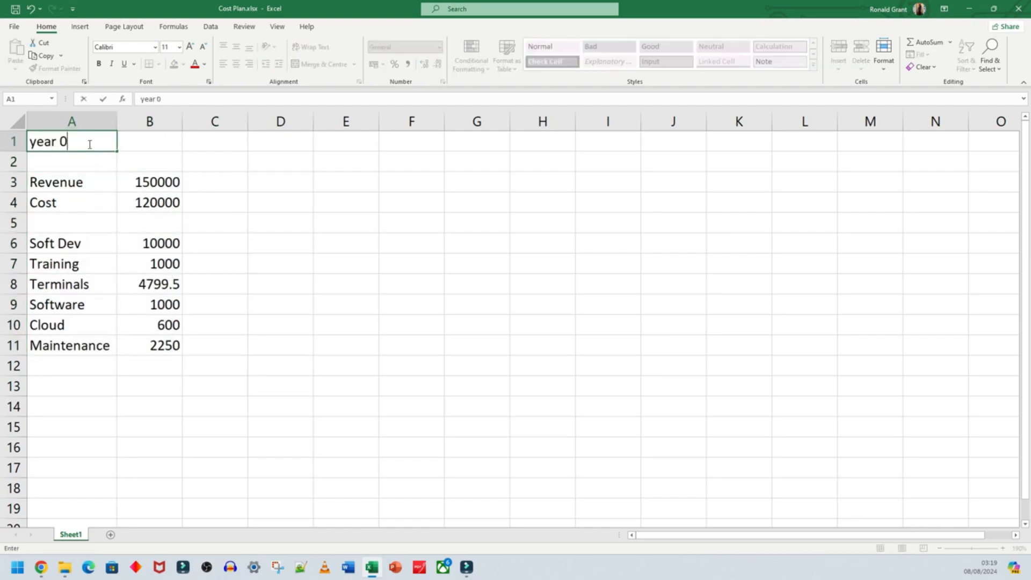
pyautogui.hotkey('ctrl', 'Return')
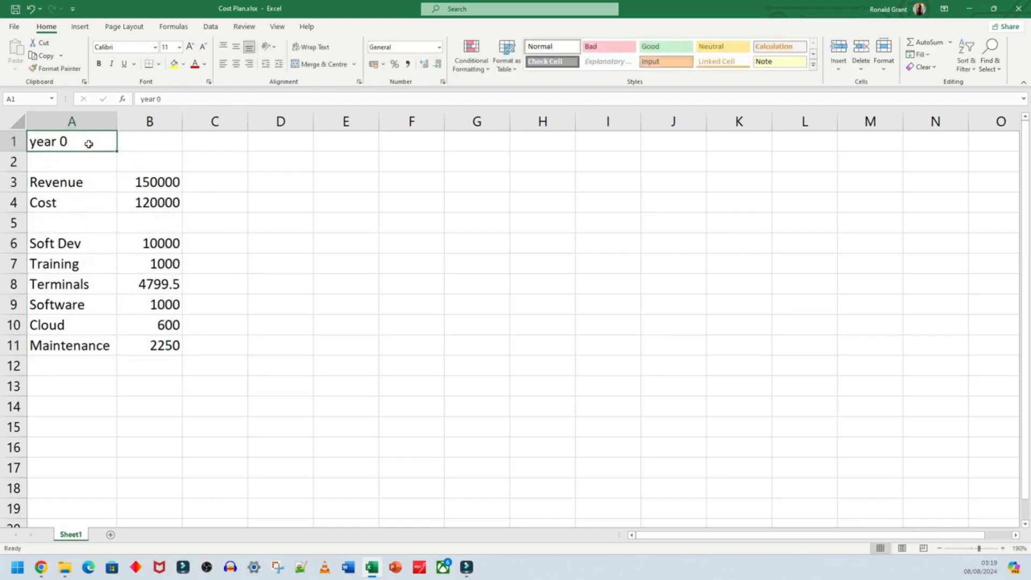
pyautogui.click(141, 99)
pyautogui.press('Delete')
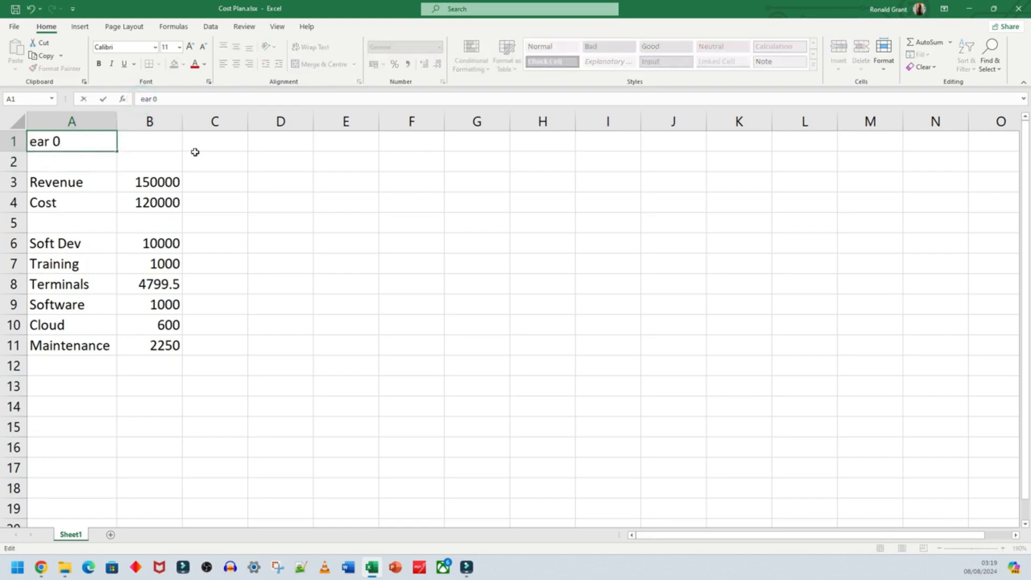
pyautogui.write('Y')
pyautogui.press('Return')
pyautogui.press('Up')
pyautogui.hotkey('shift', 'Right')
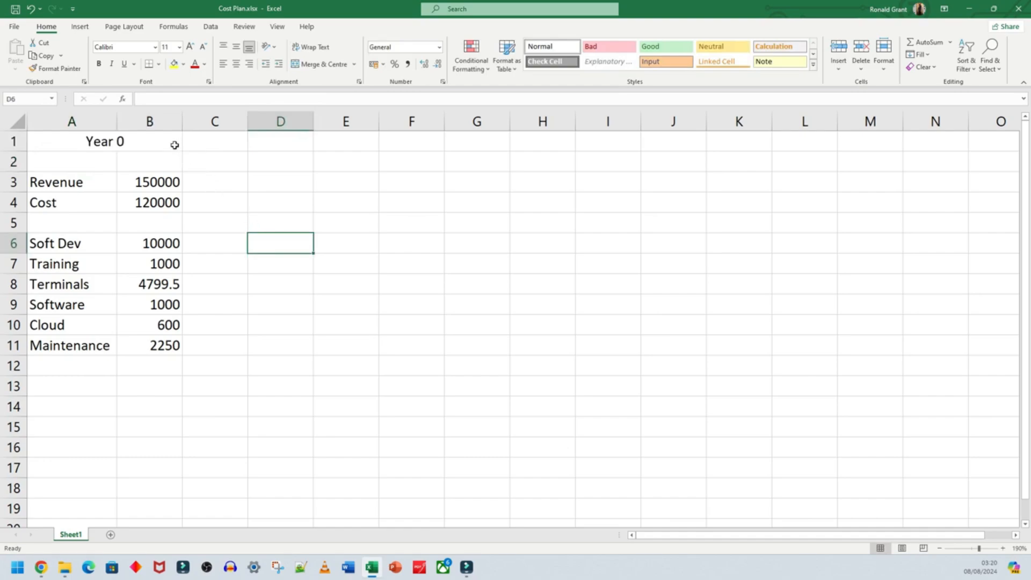
# - Enter the label Total in cell A13, below the Maintenance row
pyautogui.moveTo(170, 142); pyautogui.dragTo(155, 346)
pyautogui.click(146, 369)
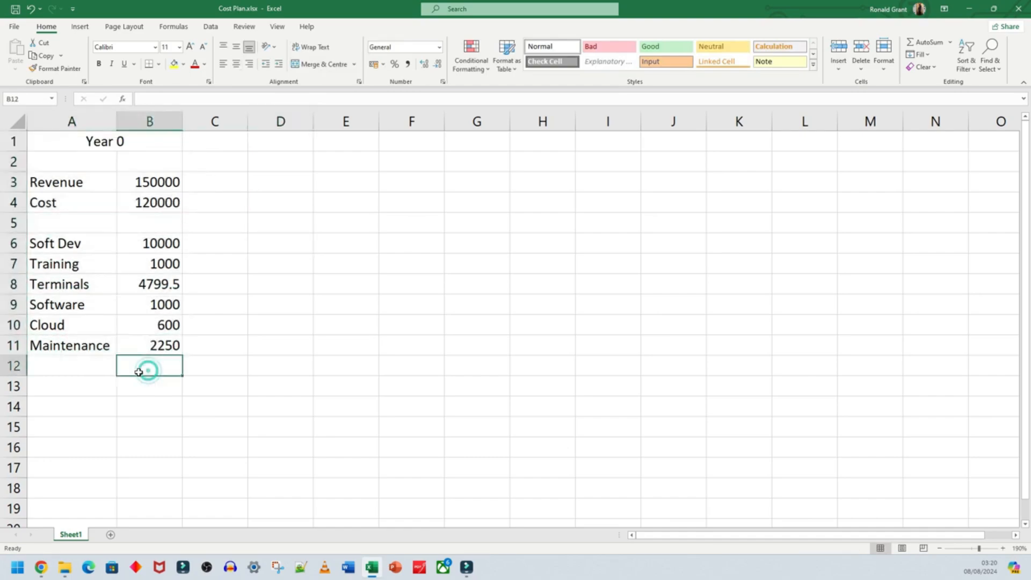
pyautogui.click(84, 384)
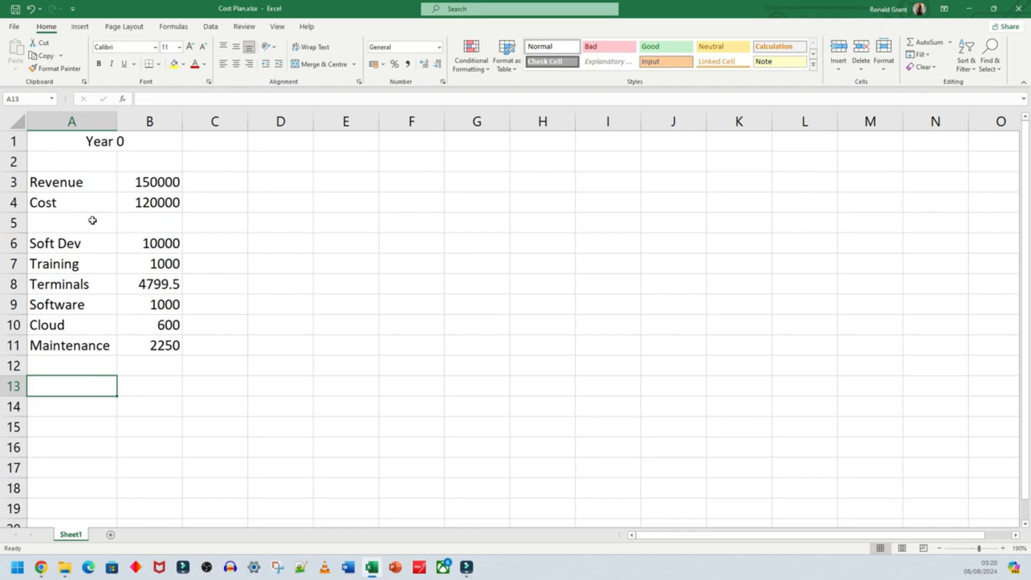
pyautogui.write('Total')
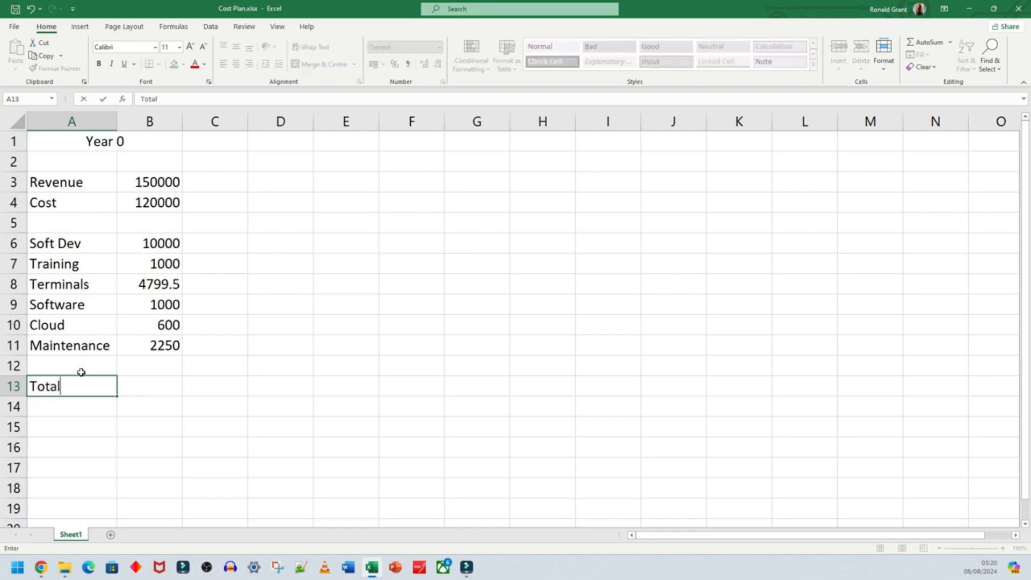
pyautogui.click(129, 384)
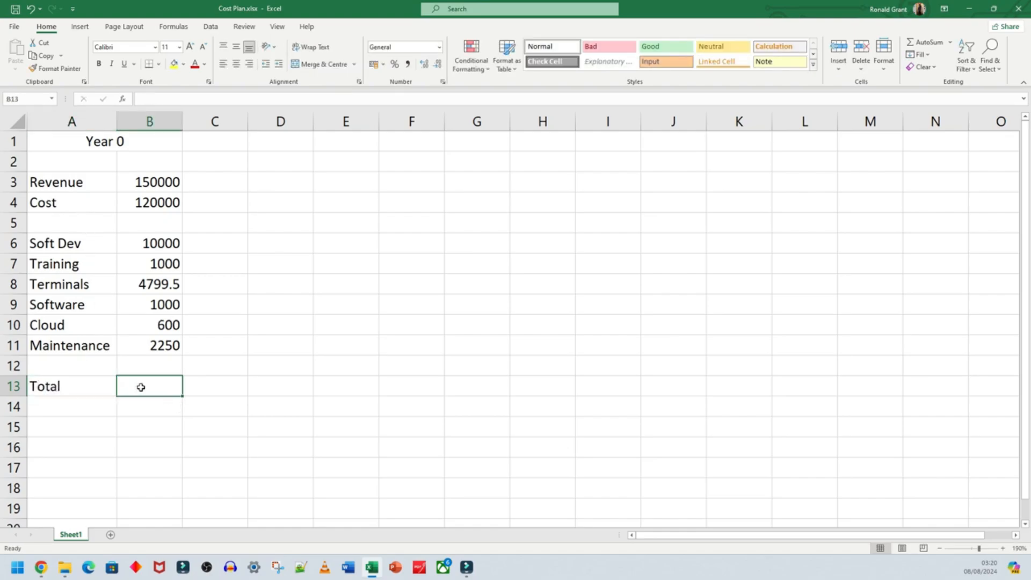
pyautogui.scroll(2, 141, 387)
pyautogui.write('=')
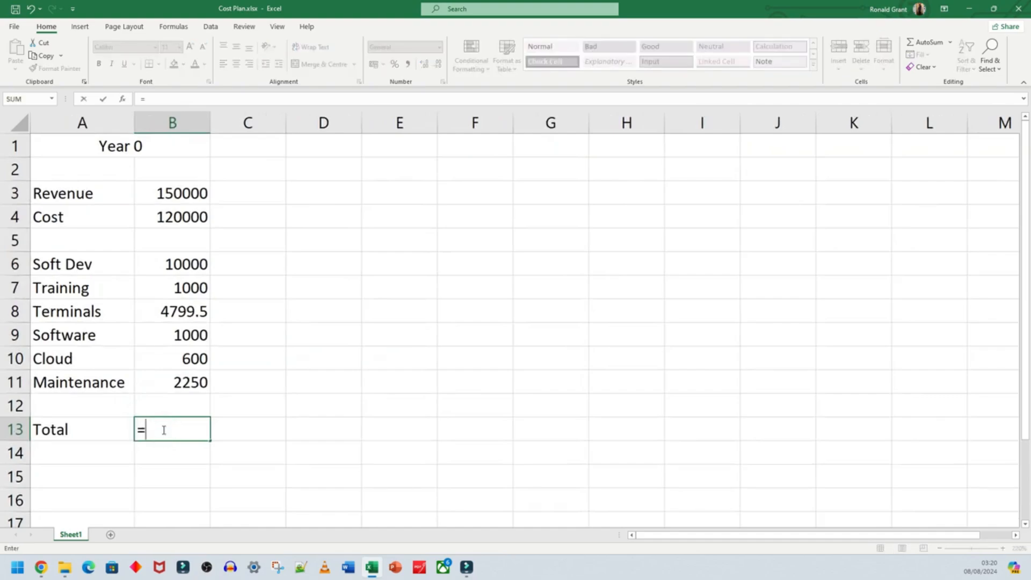
pyautogui.write('sum(')
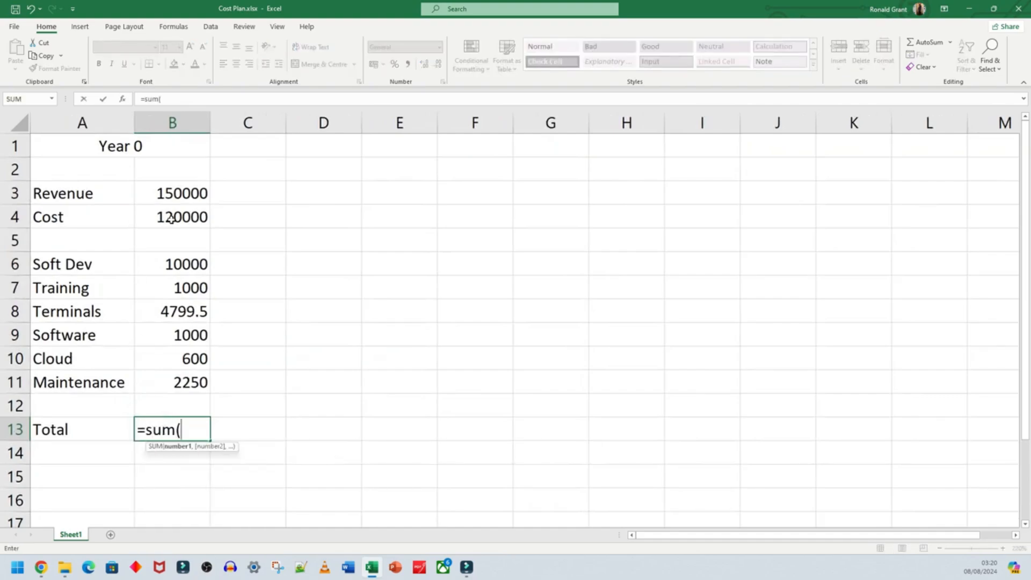
pyautogui.moveTo(171, 218); pyautogui.dragTo(171, 365)
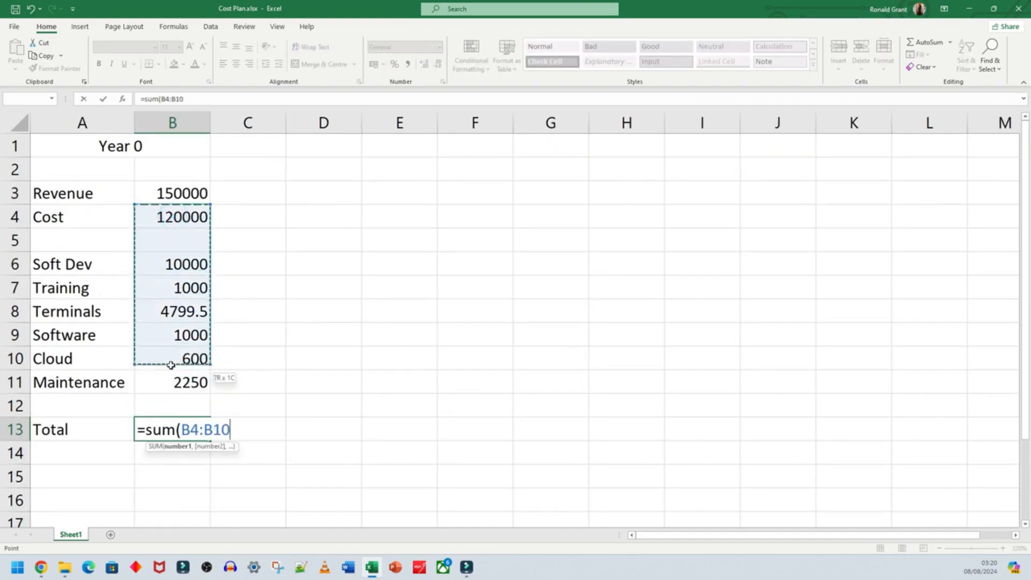
pyautogui.click(228, 345)
pyautogui.press('Escape')
# - Total the costs in cell B13 with AutoSum, extending the summed range to B4:B12
pyautogui.click(166, 427)
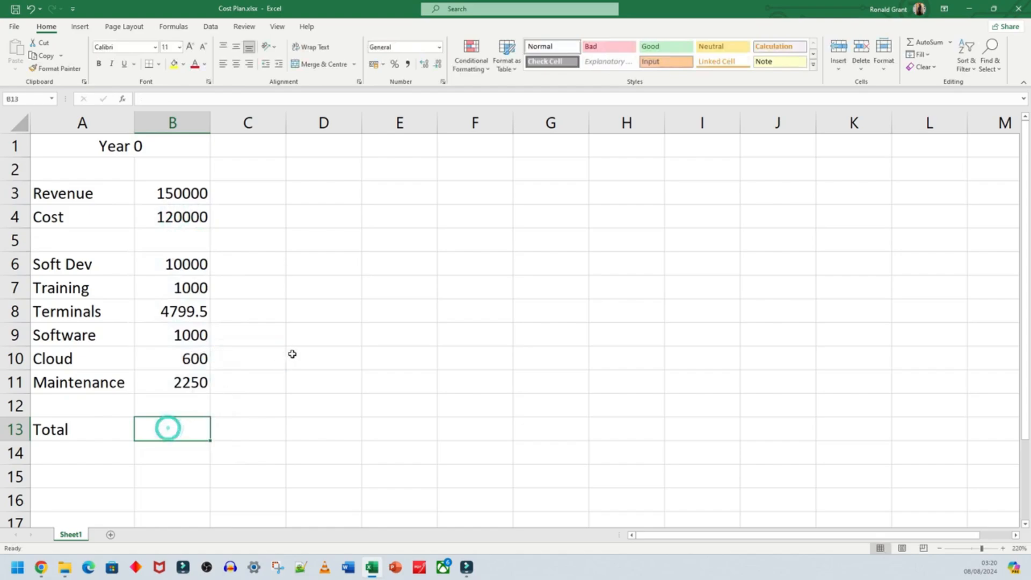
pyautogui.click(950, 44)
pyautogui.click(930, 56)
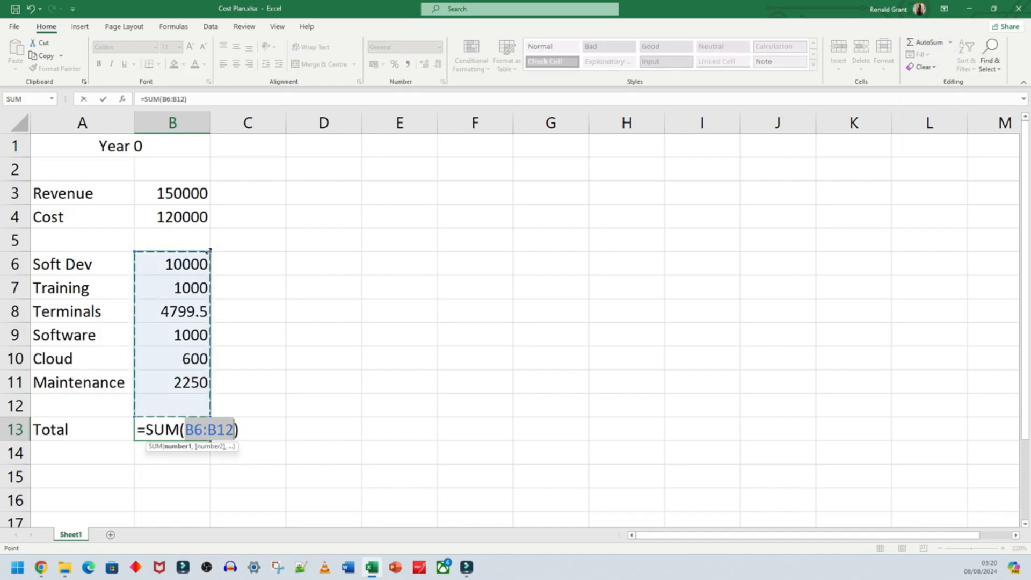
pyautogui.moveTo(205, 248); pyautogui.dragTo(205, 213)
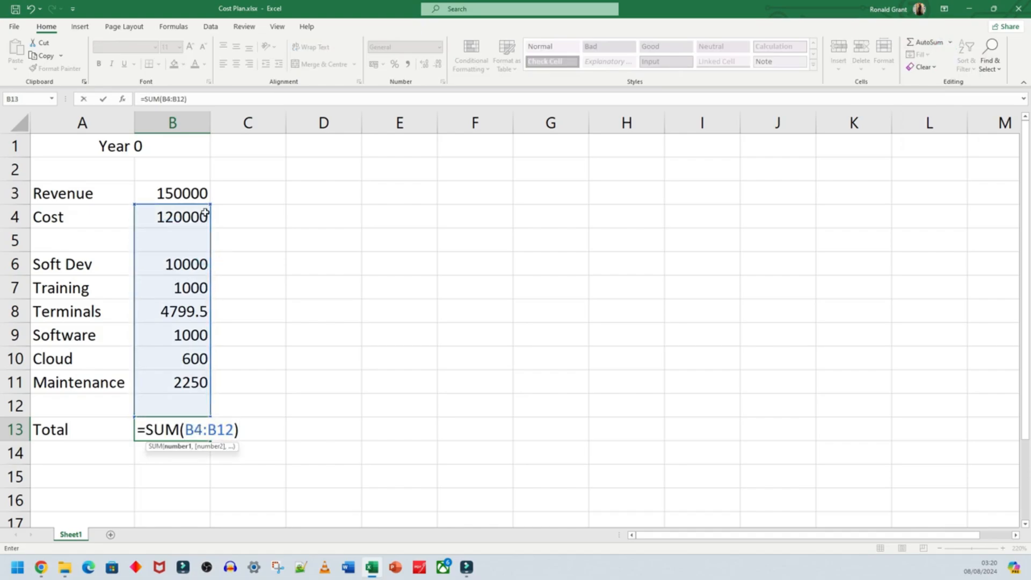
pyautogui.press('Return')
pyautogui.click(180, 428)
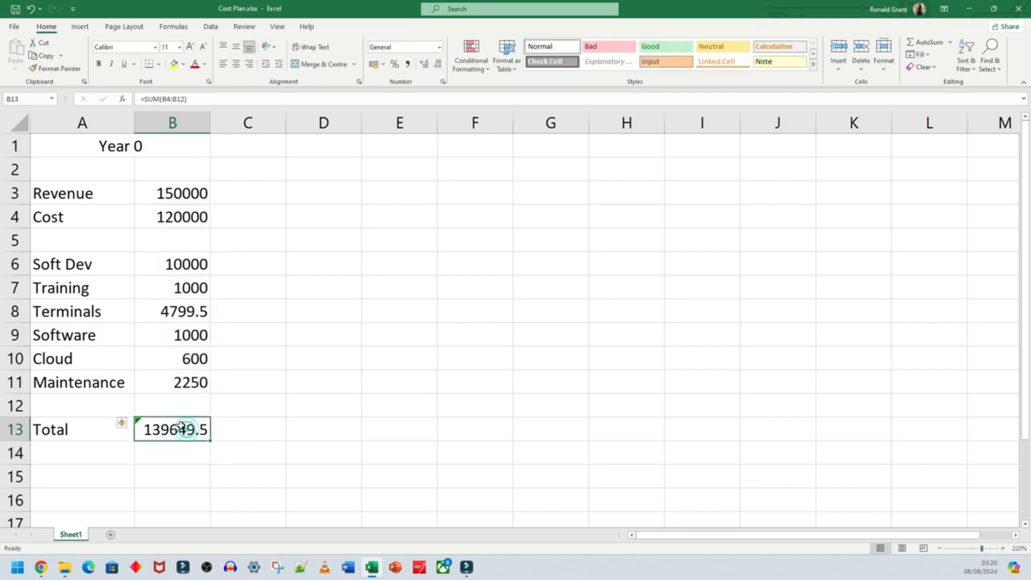
pyautogui.click(169, 446)
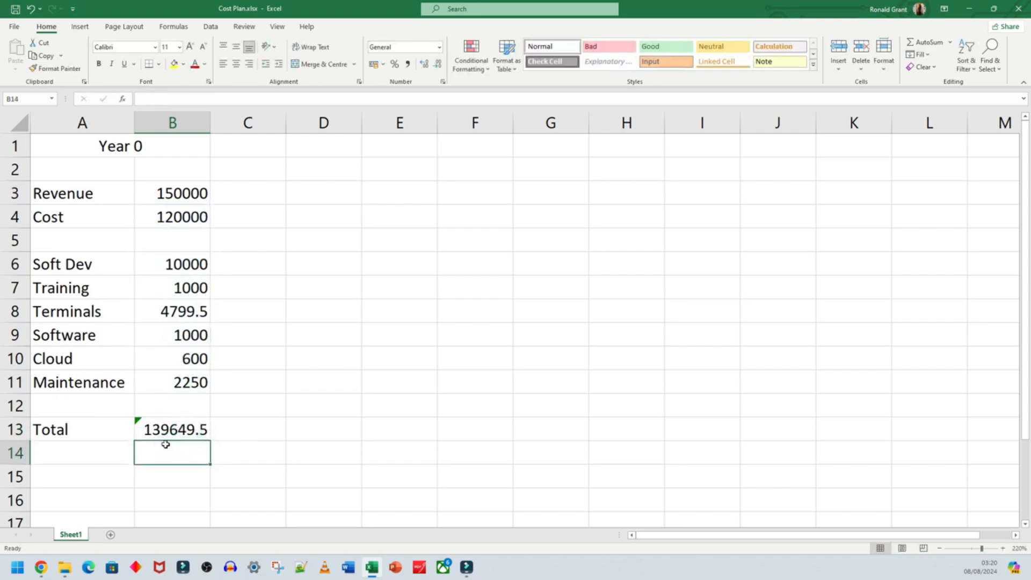
# - Enter the label Profit in cell A14, directly below Total
pyautogui.click(104, 459)
pyautogui.write('profi')
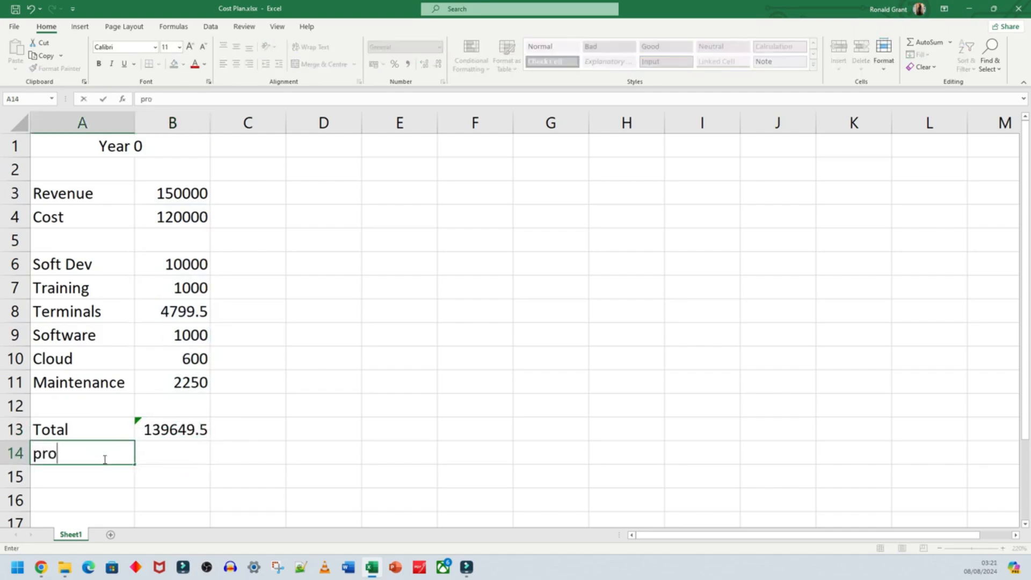
pyautogui.press('BackSpace')
pyautogui.press('BackSpace')
pyautogui.press('BackSpace')
pyautogui.press('BackSpace')
pyautogui.press('BackSpace')
pyautogui.write('Profit')
pyautogui.press('Return')
# - Calculate the Year 0 profit in cell B14 as revenue minus total cost with the formula =B3-B13
pyautogui.click(157, 429)
pyautogui.click(168, 196)
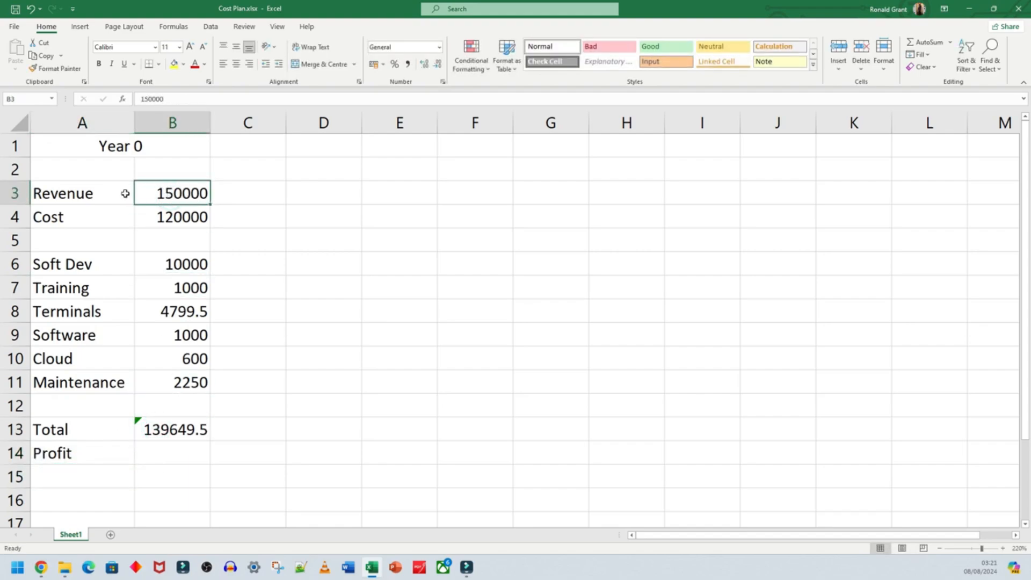
pyautogui.click(152, 454)
pyautogui.write('=')
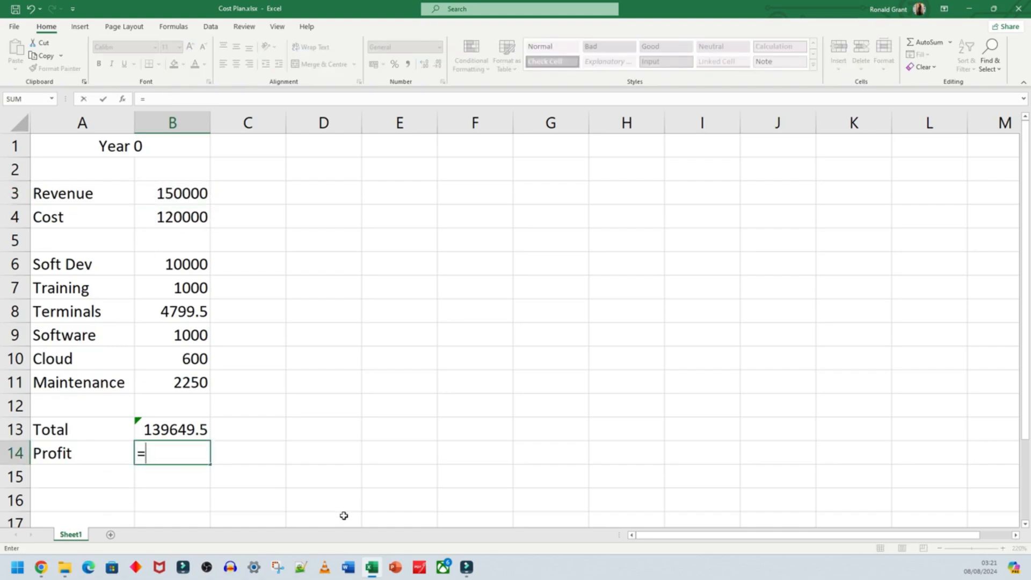
pyautogui.click(164, 194)
pyautogui.write('-')
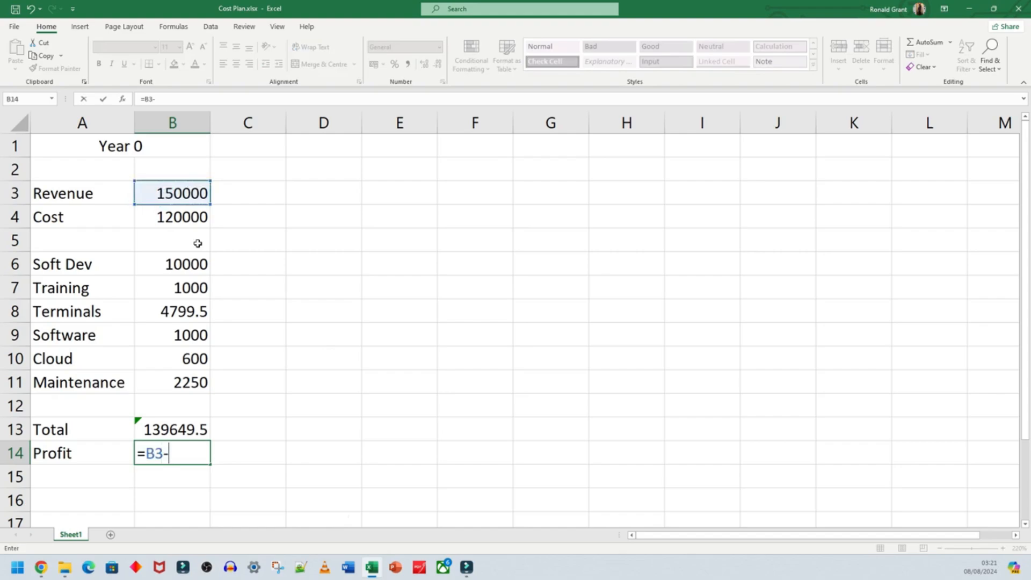
pyautogui.click(196, 426)
pyautogui.press('Return')
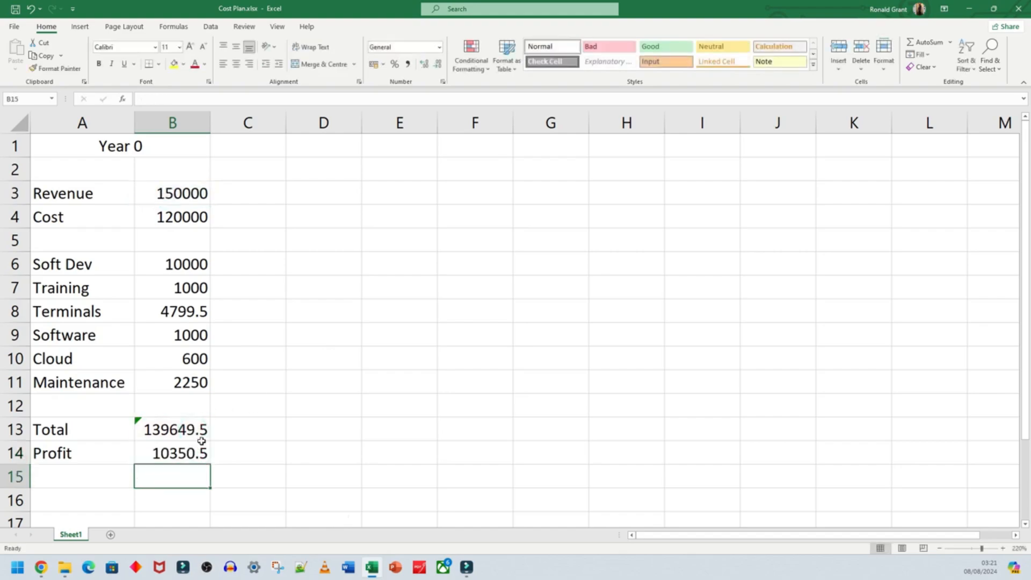
pyautogui.click(168, 454)
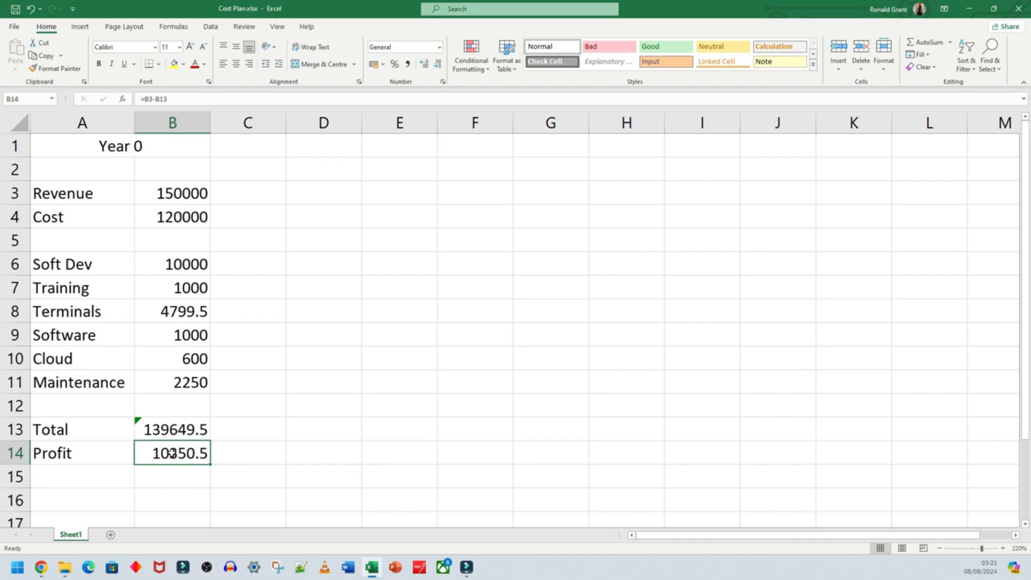
# - Return to the assessment PDF and check the forecast revenue increase for the first year
pyautogui.moveTo(101, 145); pyautogui.dragTo(157, 455)
pyautogui.click(310, 143)
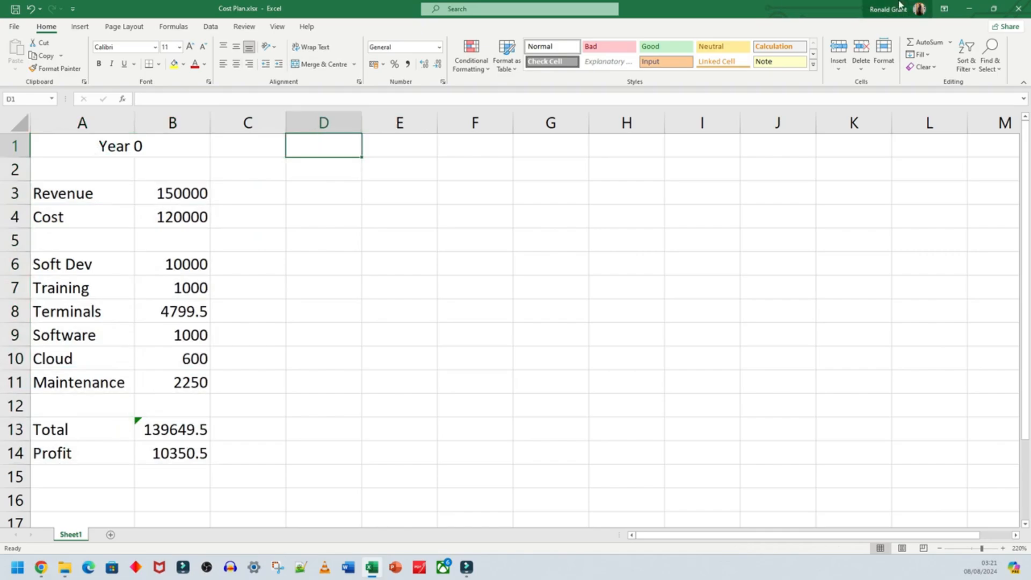
pyautogui.click(968, 8)
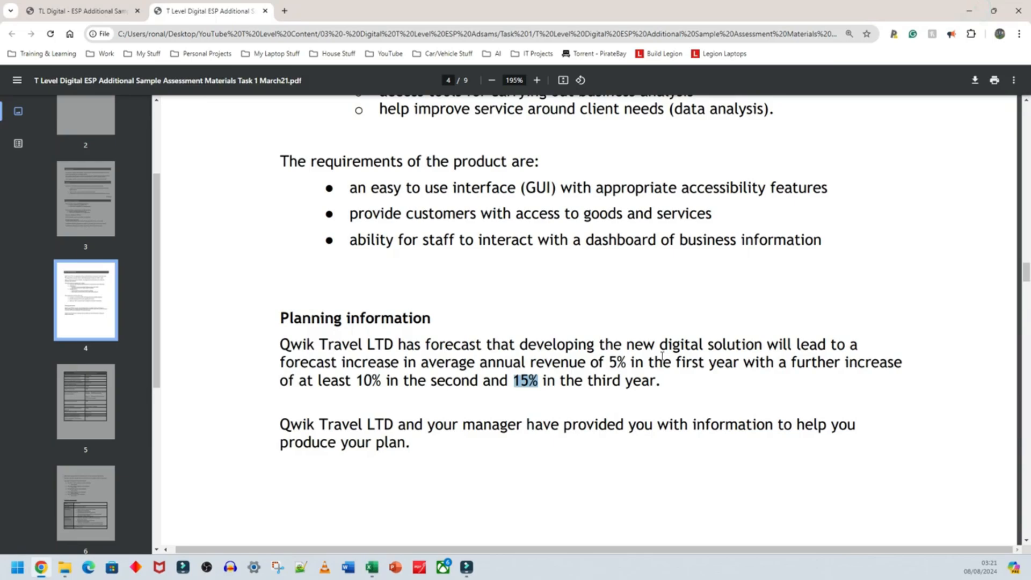
pyautogui.doubleClick(616, 363)
# - Switch back to the Excel cost plan and calculate Year 1 revenue in cell D3 with the formula =B3+B3*0.05
pyautogui.click(372, 567)
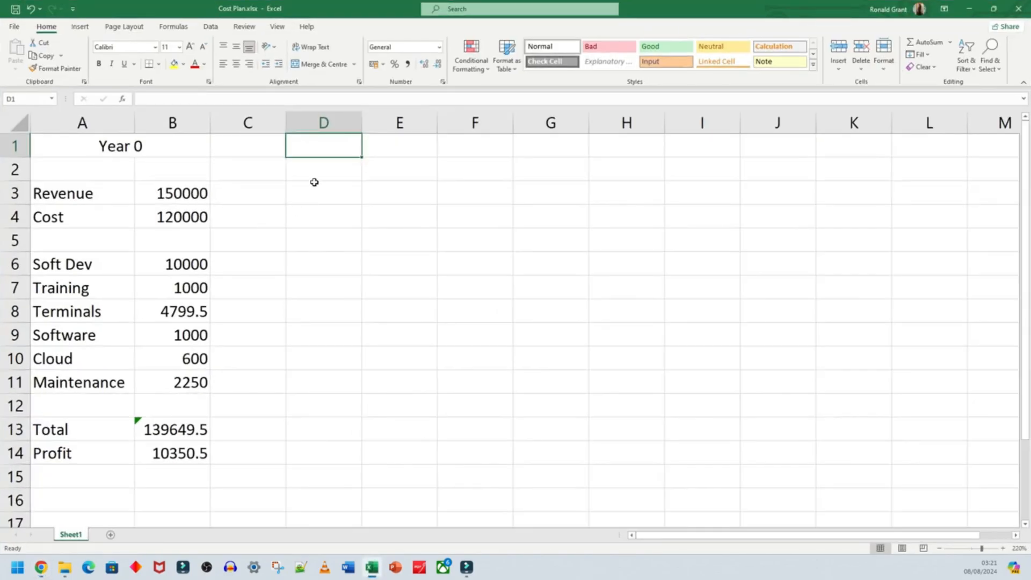
pyautogui.click(316, 188)
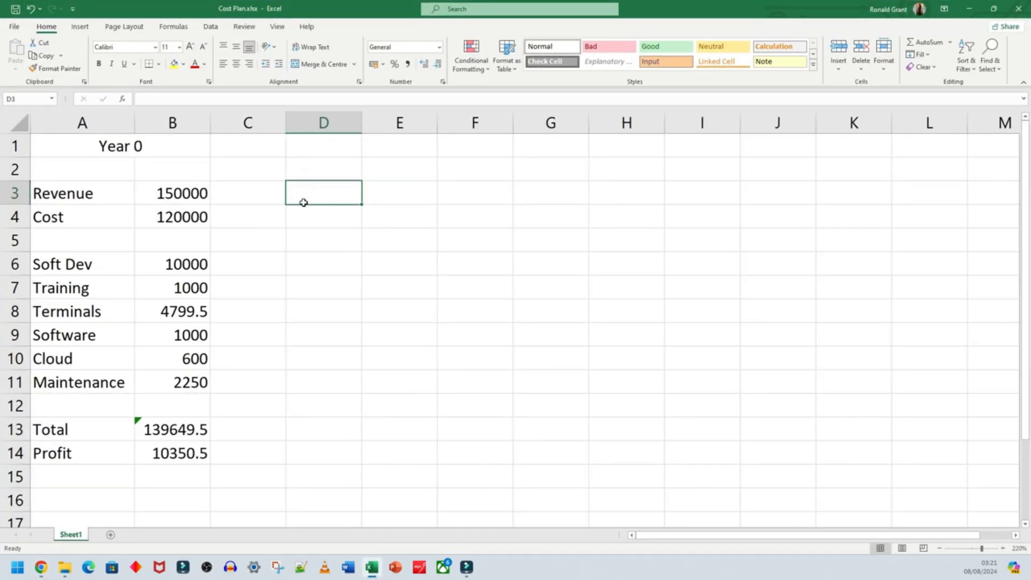
pyautogui.moveTo(69, 194); pyautogui.dragTo(76, 335)
pyautogui.click(333, 192)
pyautogui.write('=')
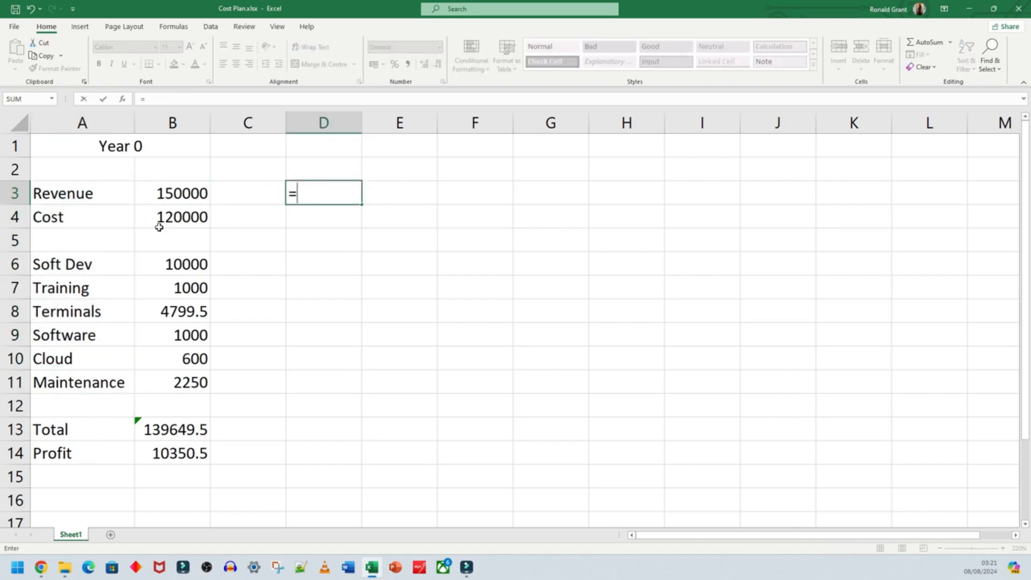
pyautogui.press('BackSpace')
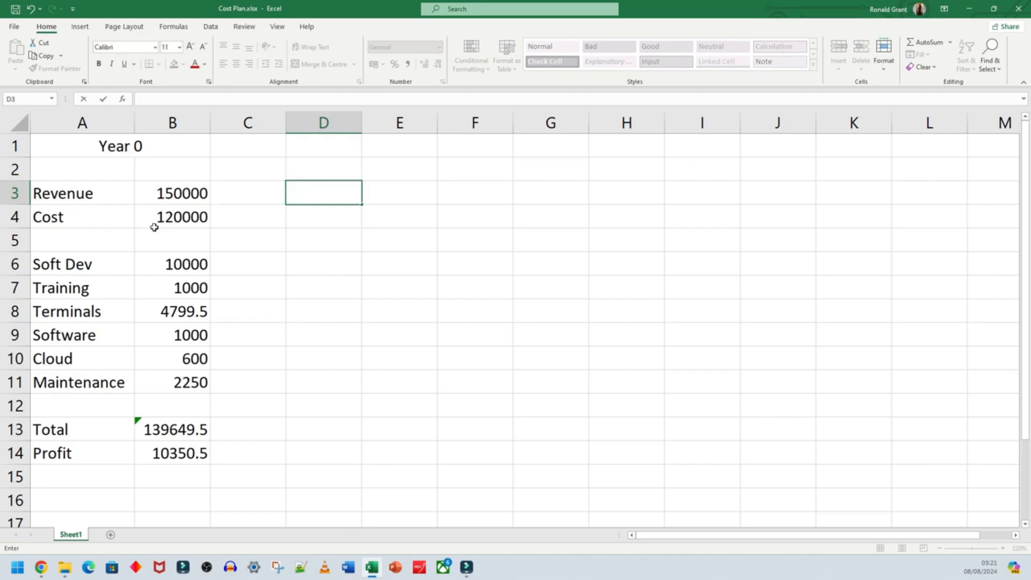
pyautogui.write('=')
pyautogui.click(180, 194)
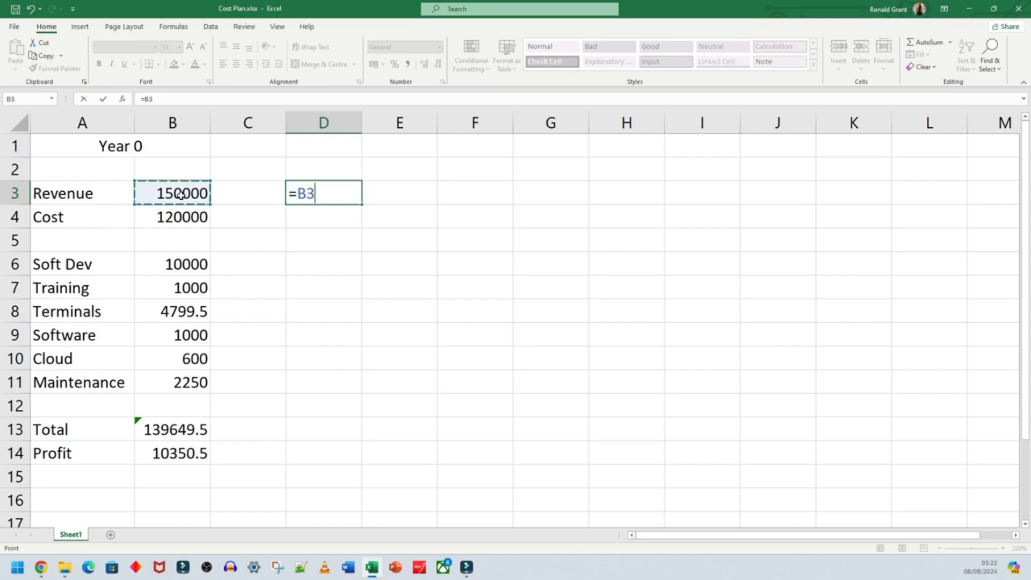
pyautogui.write('+')
pyautogui.click(195, 193)
pyautogui.write('*0')
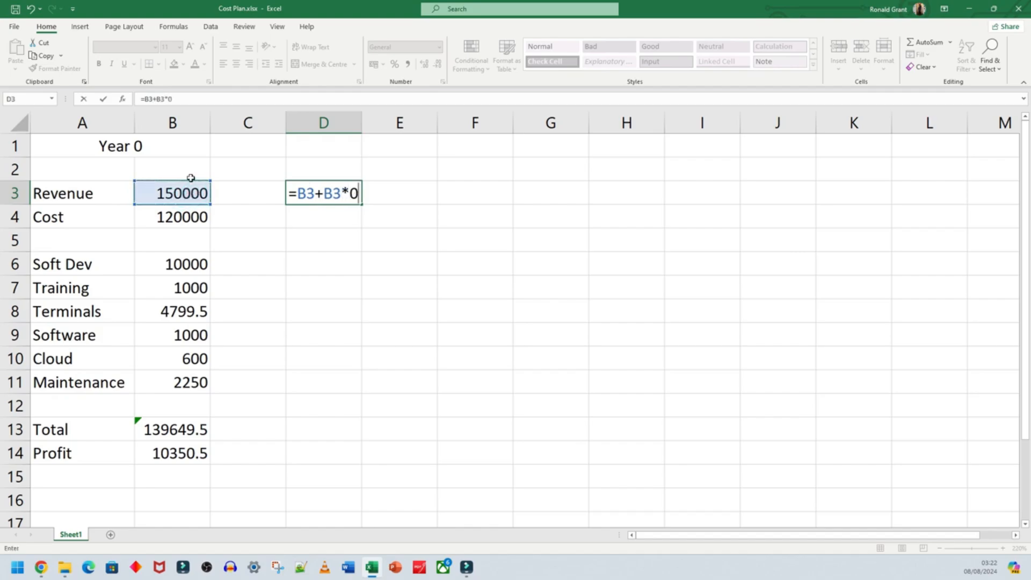
pyautogui.write('.05')
pyautogui.press('Return')
pyautogui.click(305, 200)
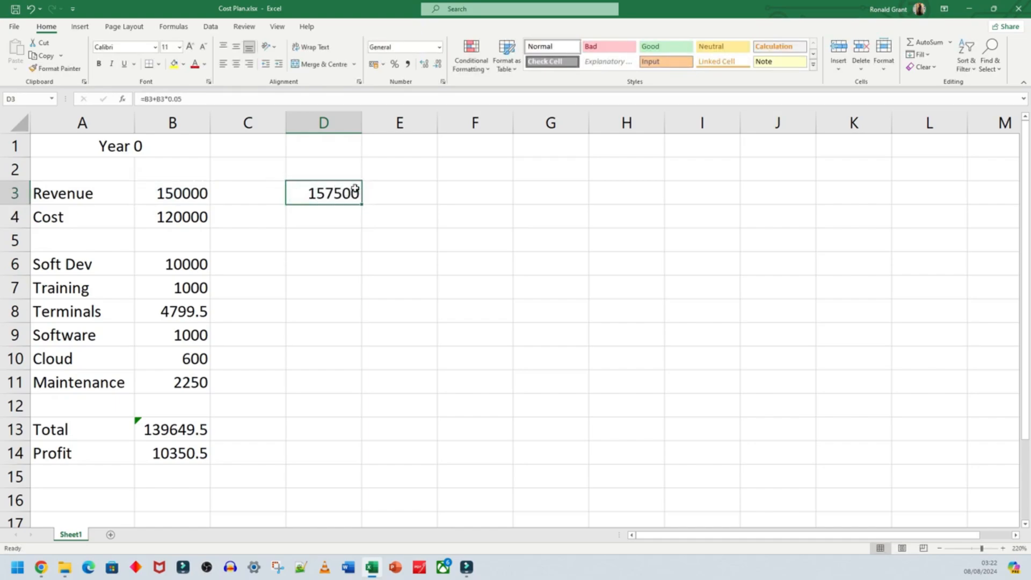
# - Enter the heading "year 1" in cell D1 above the new revenue figure
pyautogui.click(336, 144)
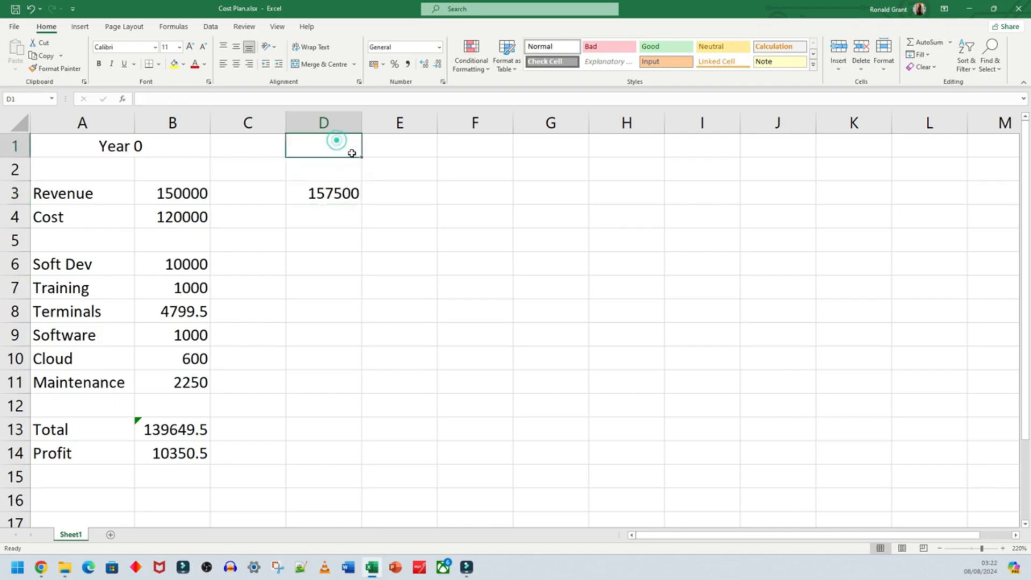
pyautogui.write('yea')
pyautogui.press('BackSpace')
pyautogui.press('BackSpace')
pyautogui.press('BackSpace')
pyautogui.press('BackSpace')
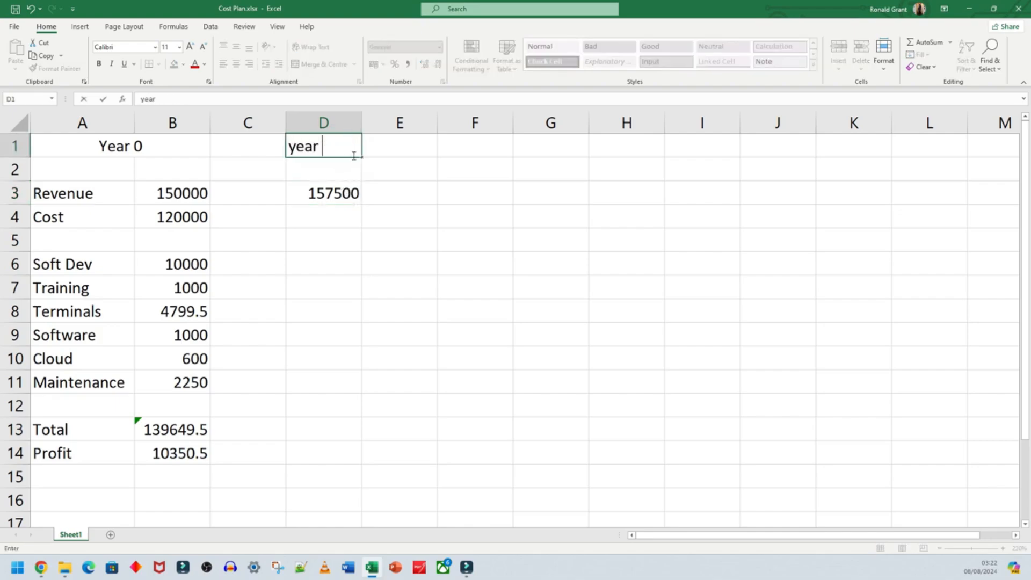
pyautogui.write('ar 1')
pyautogui.press('Return')
# - Enter 120000 as the Year 1 cost in cell D4
pyautogui.press('Down')
pyautogui.press('Down')
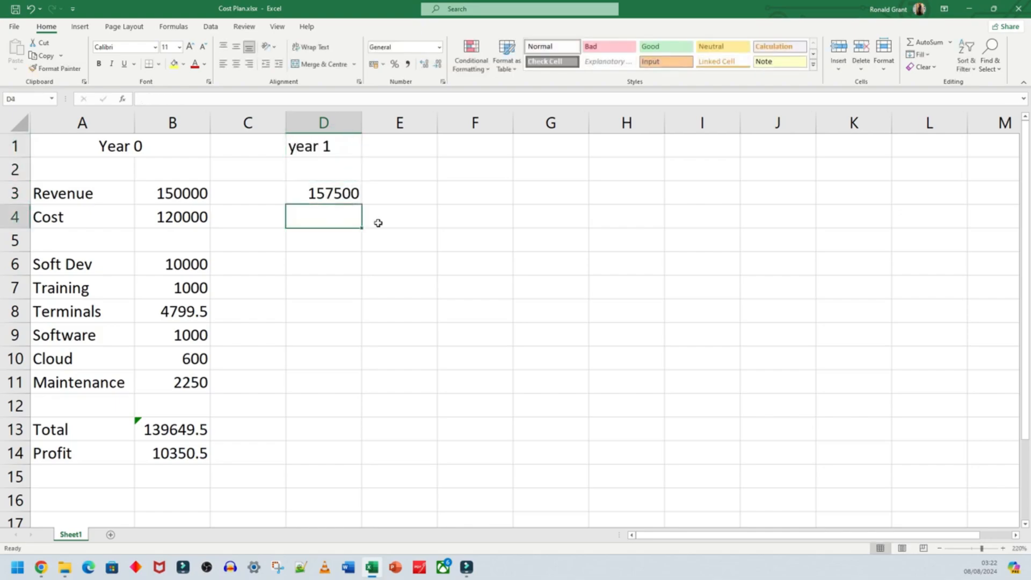
pyautogui.write('120000')
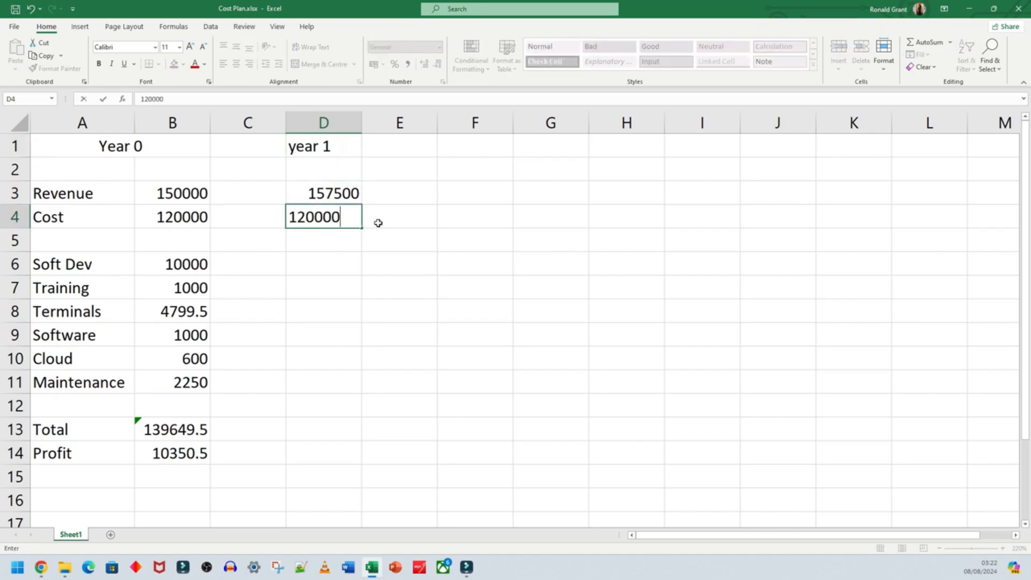
pyautogui.click(322, 239)
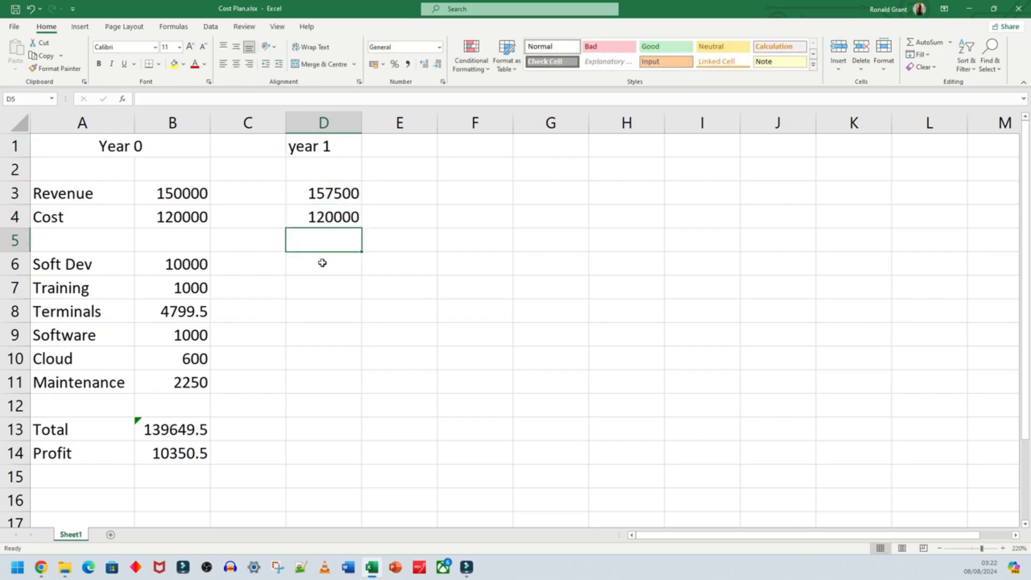
# - Enter 0 as the Year 1 amount for Soft Dev, Training, Terminals and Software in cells D6 to D9
pyautogui.click(315, 263)
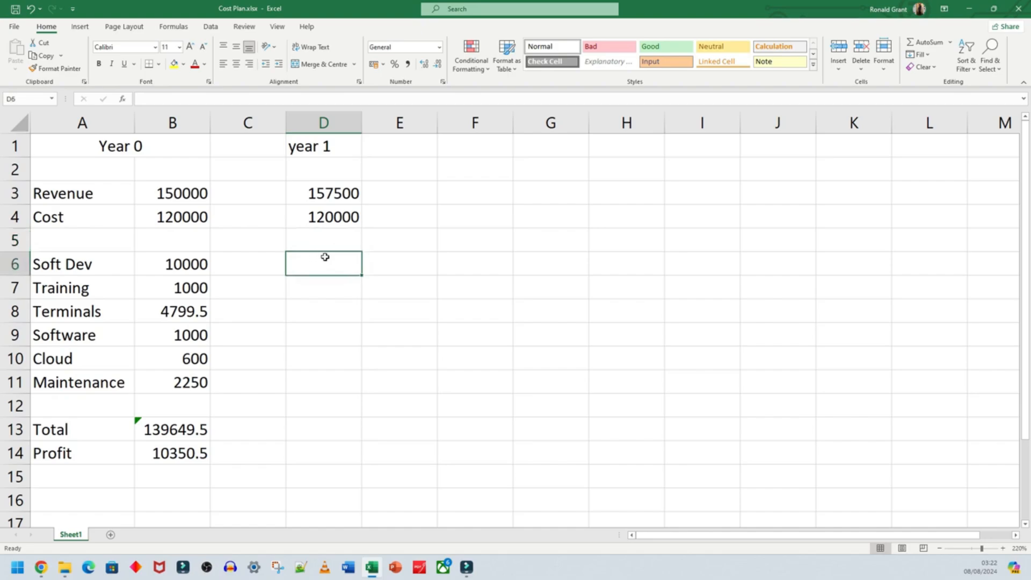
pyautogui.write('0')
pyautogui.press('Return')
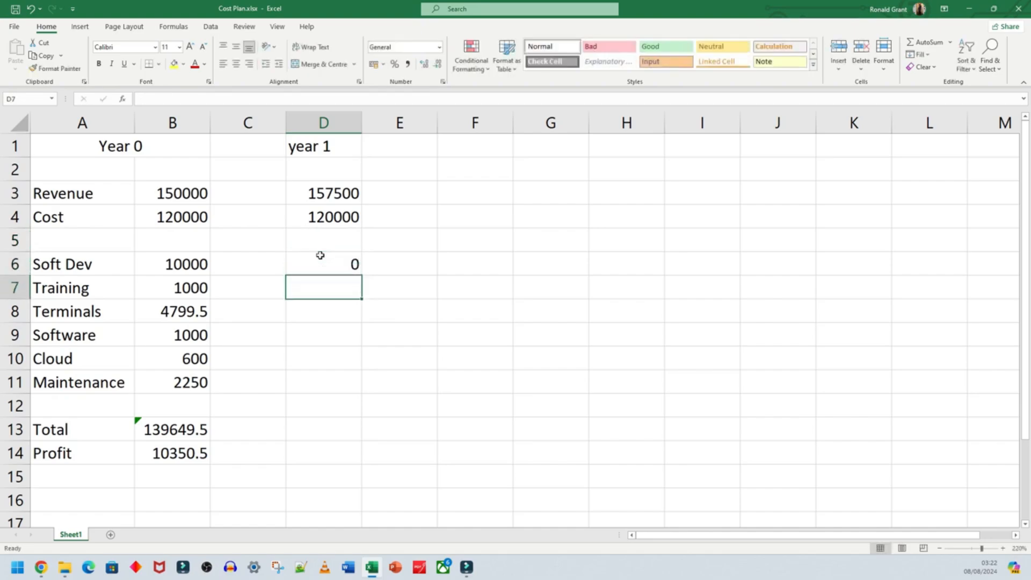
pyautogui.write('0')
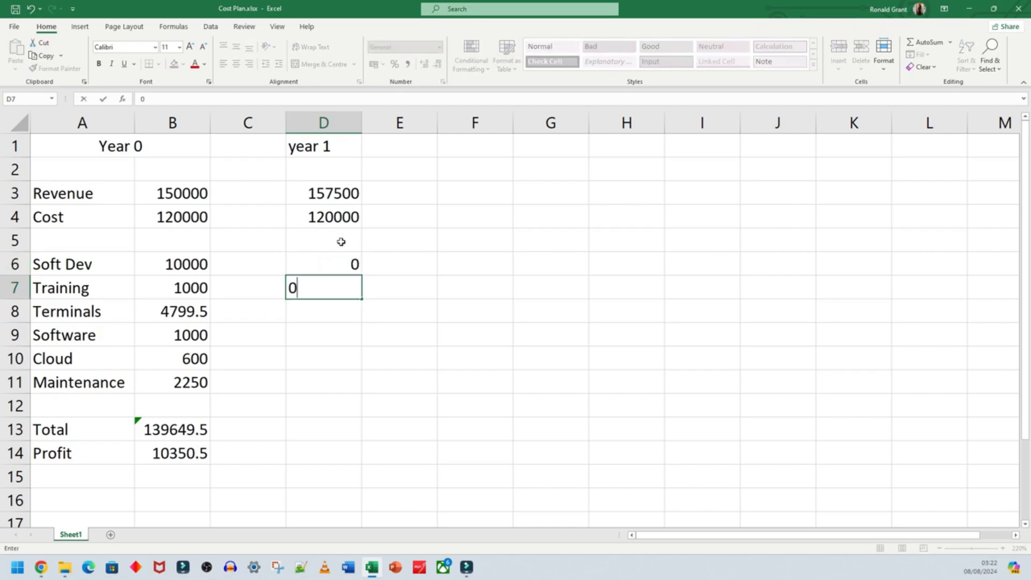
pyautogui.press('Return')
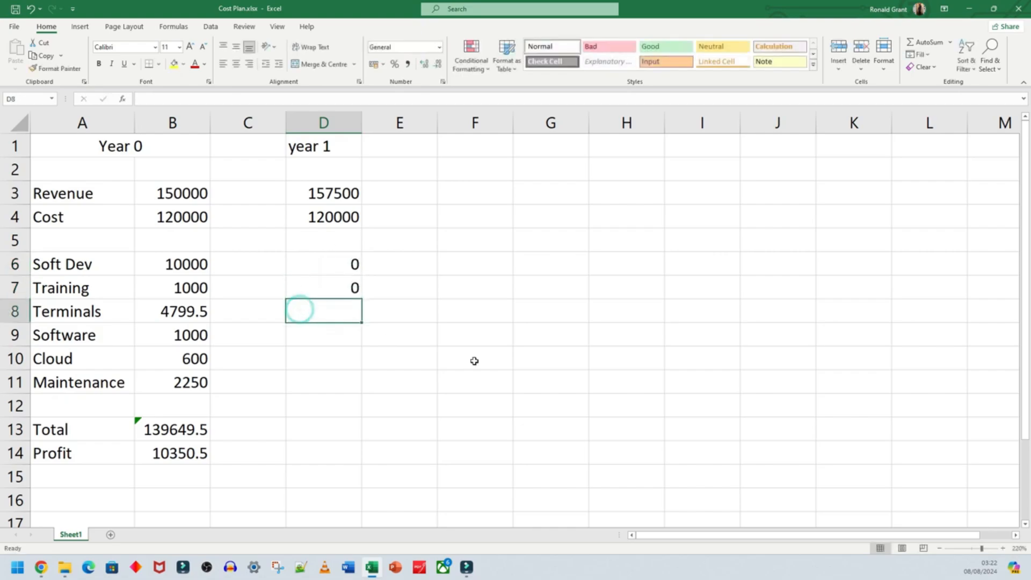
pyautogui.write('0')
pyautogui.press('Return')
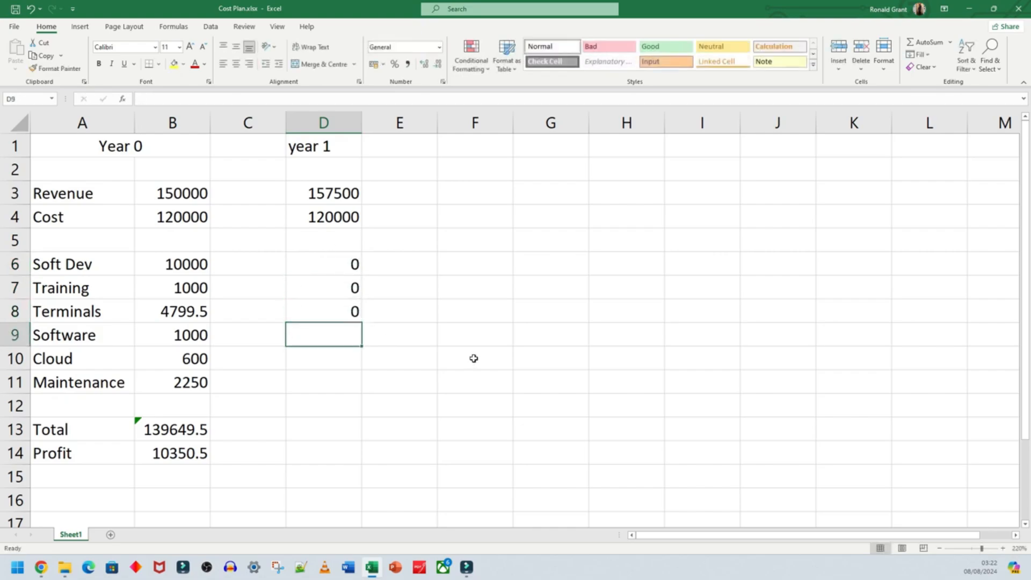
pyautogui.write('0')
pyautogui.press('Return')
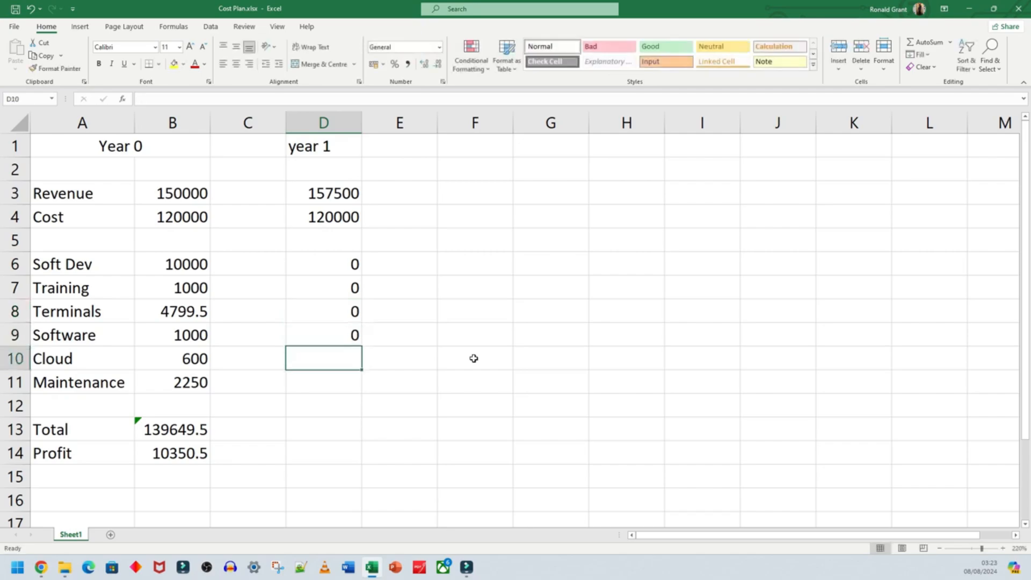
# - Enter the Year 1 running costs: 600 for Cloud in D10 and 2250 for Maintenance in D11
pyautogui.write('600')
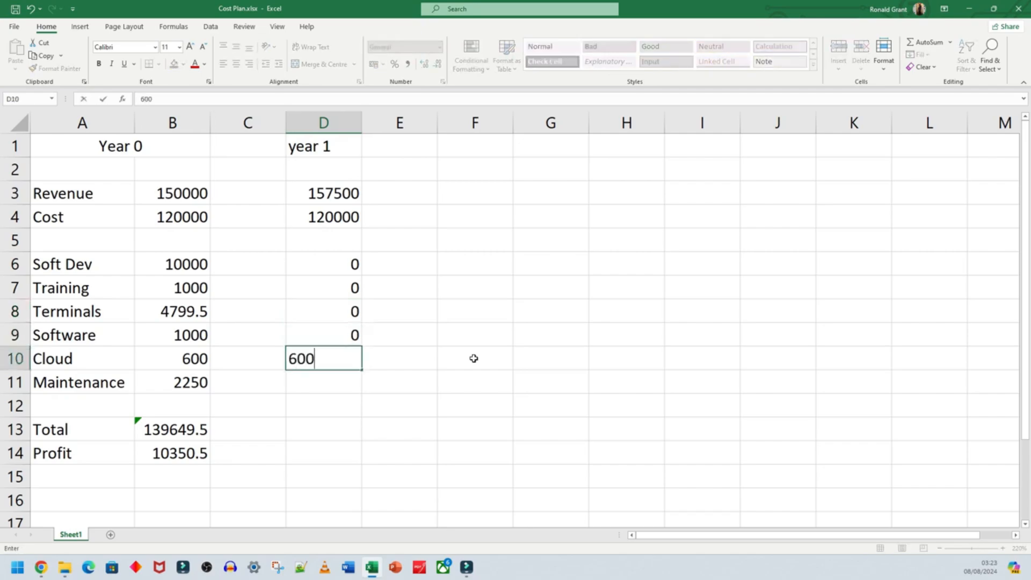
pyautogui.click(324, 386)
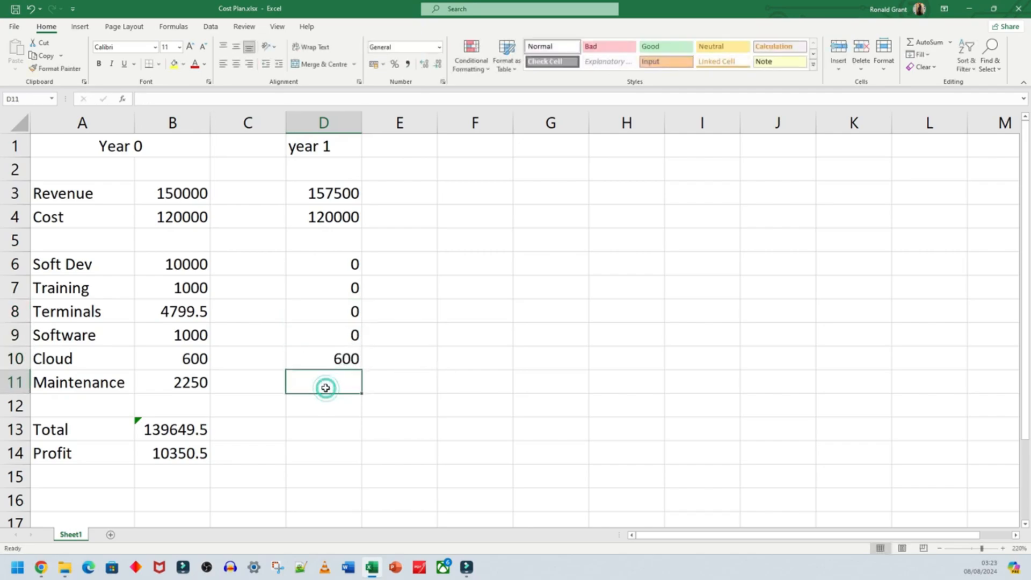
pyautogui.click(321, 359)
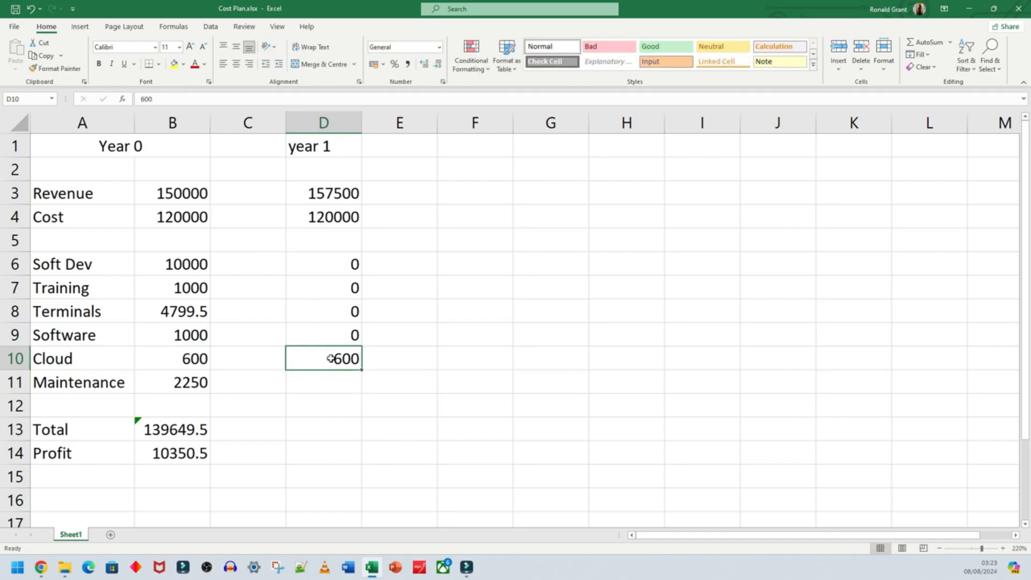
pyautogui.click(336, 388)
pyautogui.write('2')
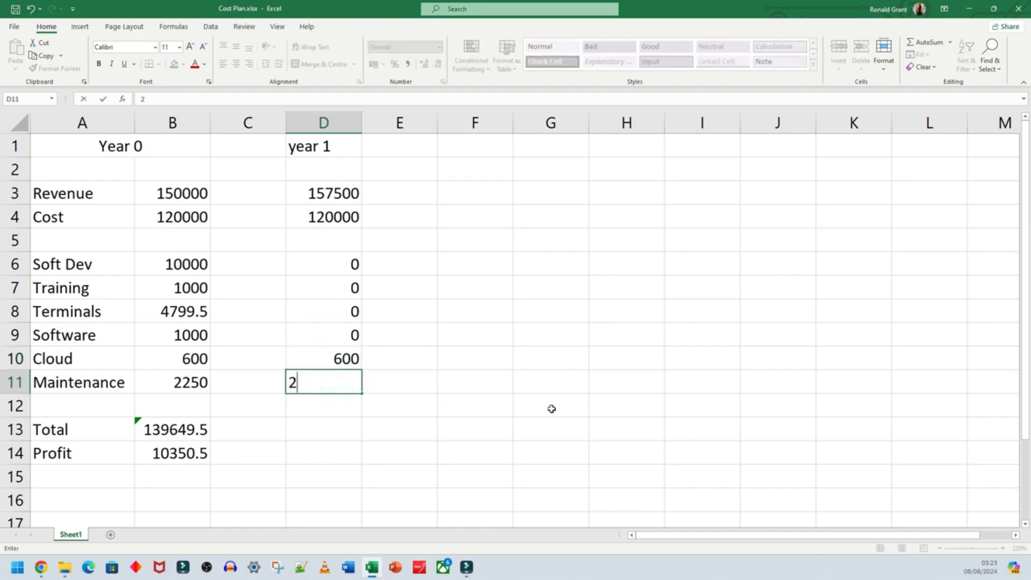
pyautogui.write('250')
pyautogui.press('Return')
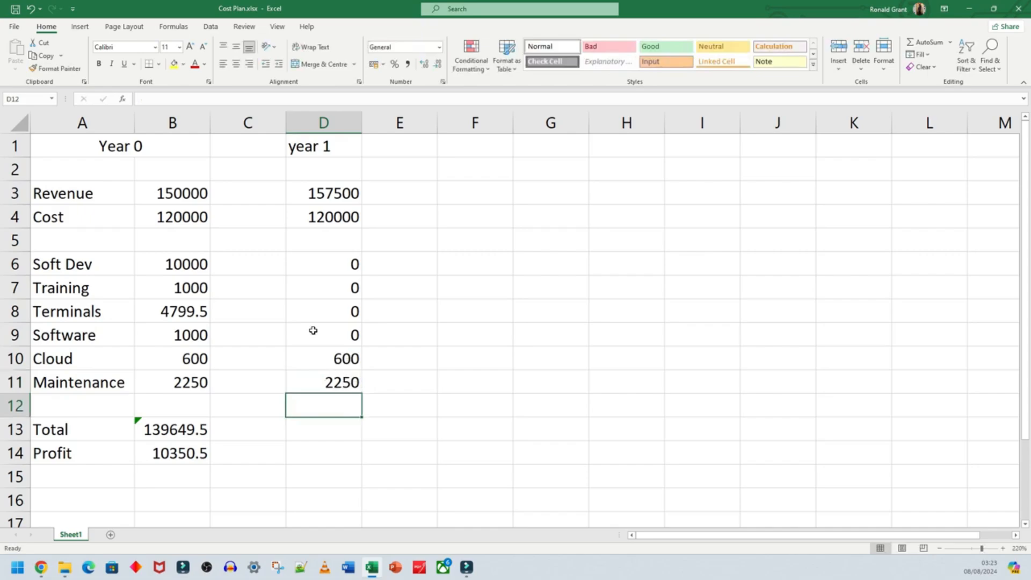
# - Capitalise the heading in cell D1 so it reads "Year 1"
pyautogui.doubleClick(298, 147)
pyautogui.press('BackSpace')
pyautogui.write('Y')
pyautogui.press('Return')
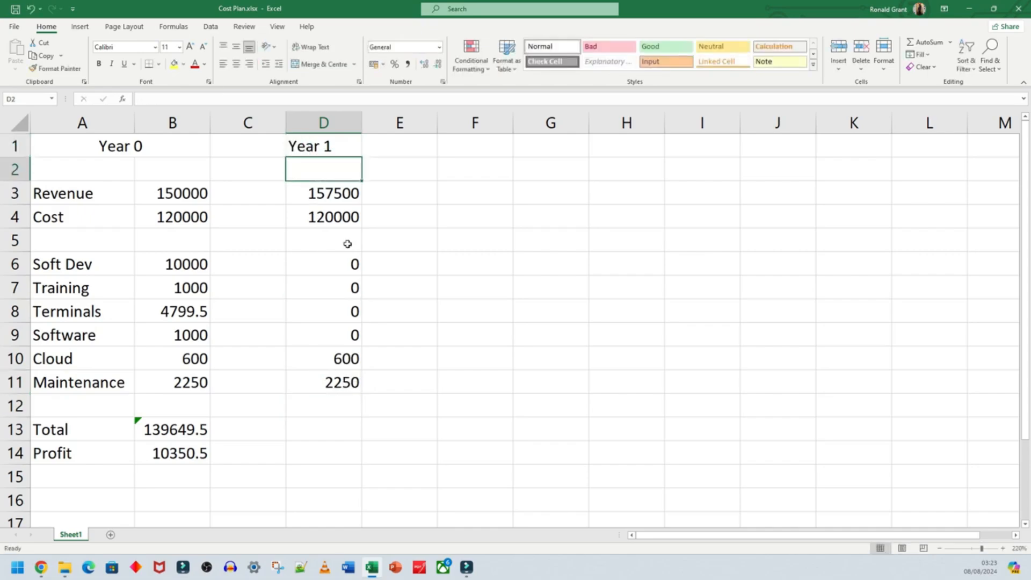
# - Total the Year 1 costs in cell D13 with a SUM formula over D4:D11
pyautogui.press('Down')
pyautogui.click(309, 429)
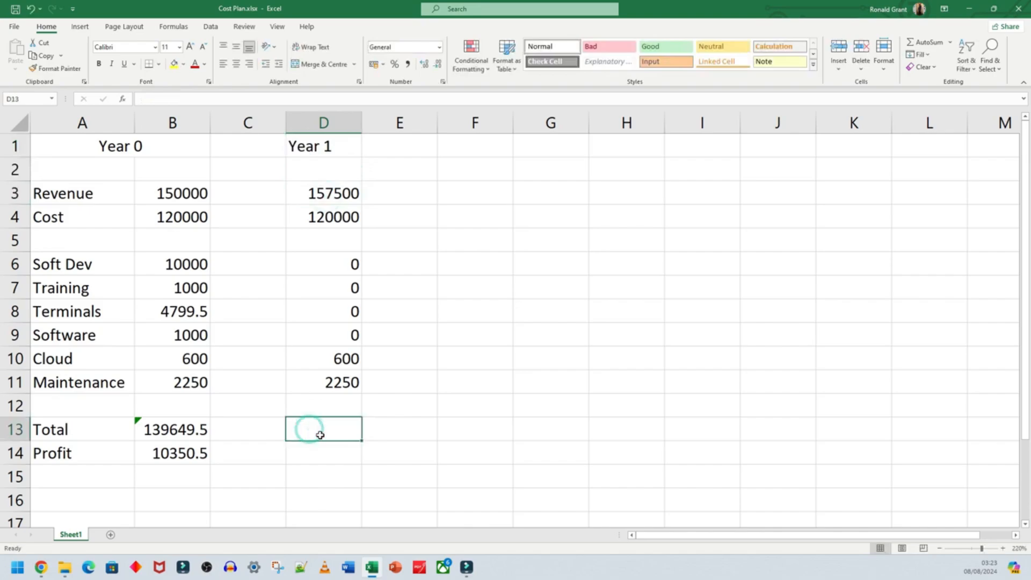
pyautogui.write('=')
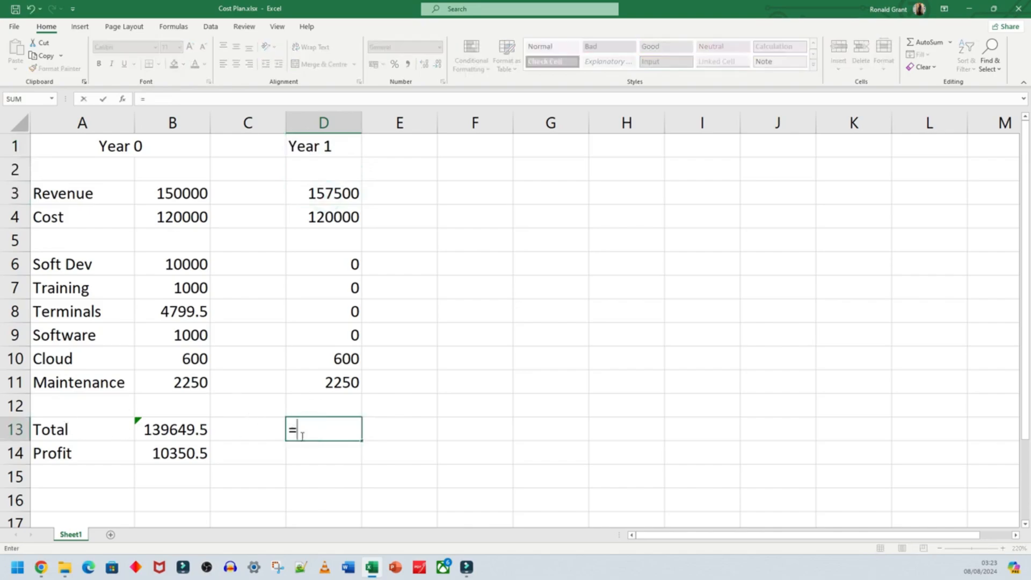
pyautogui.write('sum(')
pyautogui.moveTo(342, 217); pyautogui.dragTo(349, 382)
pyautogui.press('Return')
pyautogui.click(327, 429)
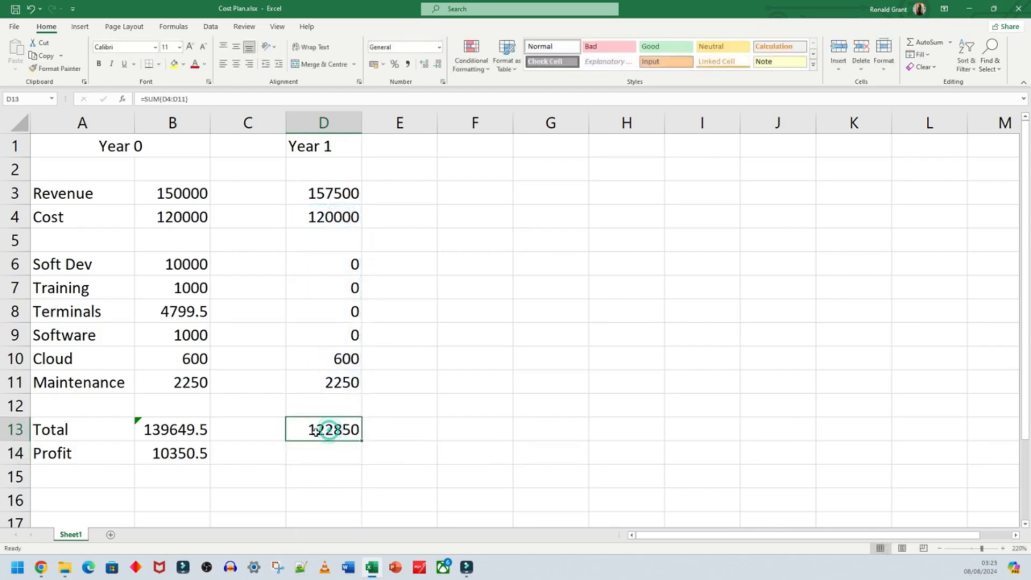
# - Calculate the Year 1 profit in cell D14 as revenue minus total cost with the formula =D3-D13
pyautogui.click(312, 454)
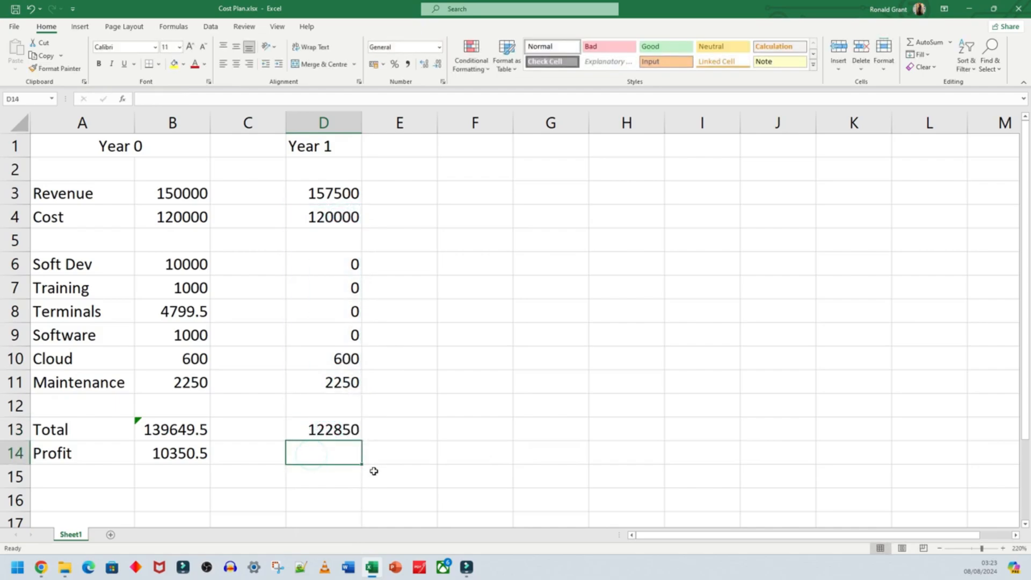
pyautogui.write('=')
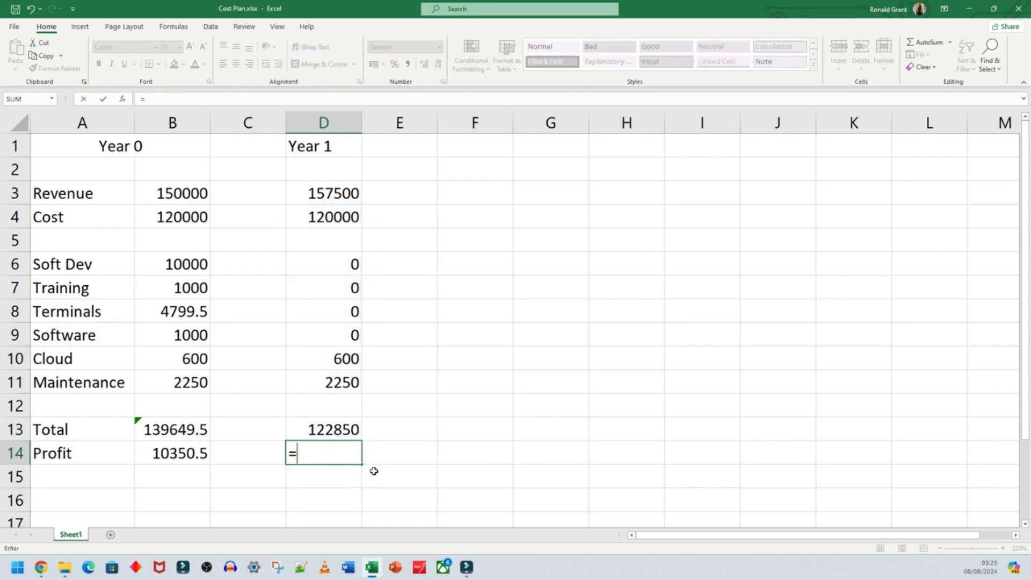
pyautogui.click(333, 194)
pyautogui.write('-')
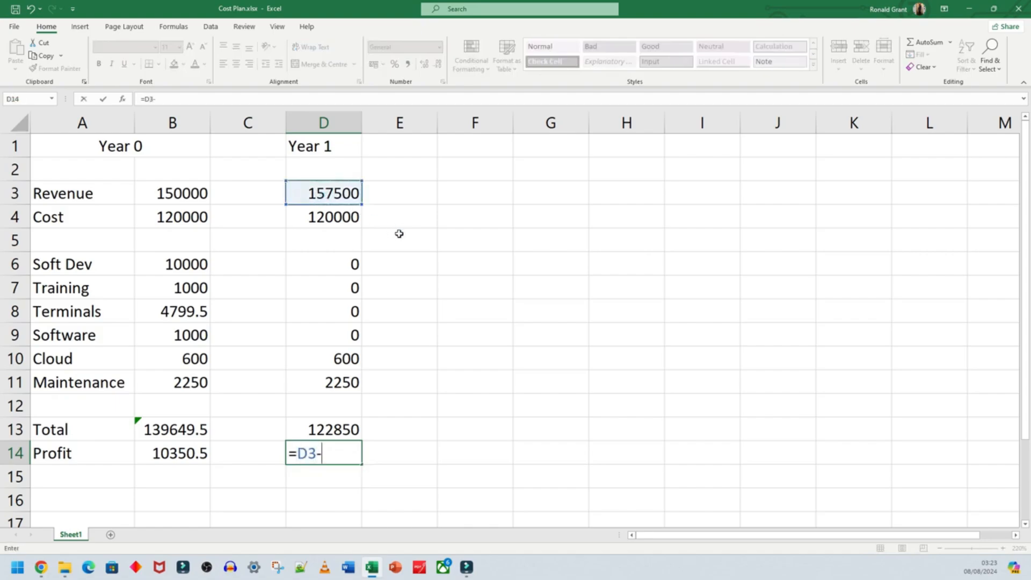
pyautogui.click(343, 429)
pyautogui.press('Return')
pyautogui.click(309, 458)
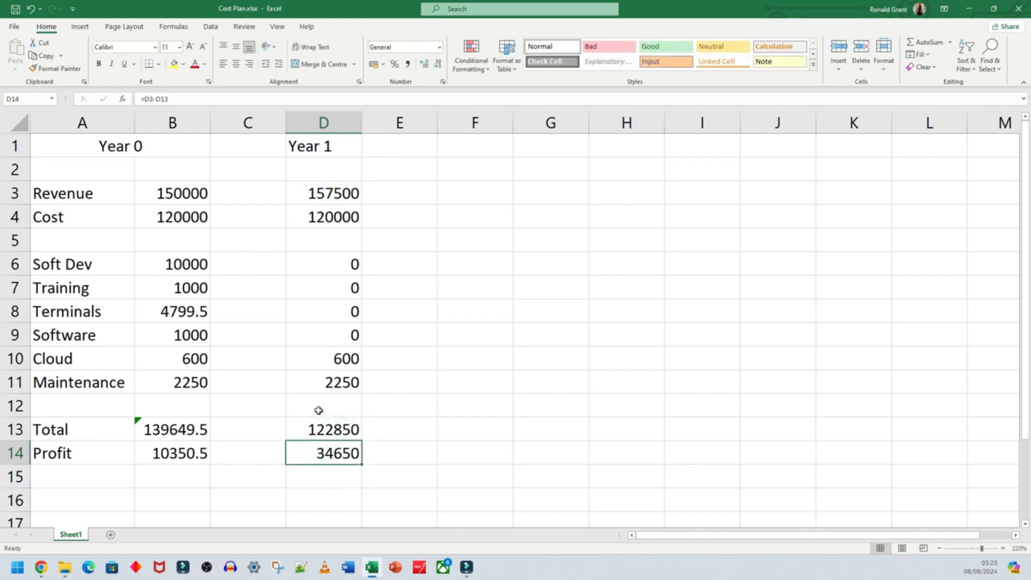
# - Extend the heading in cell D1 to "Year 1 - 5%"
pyautogui.doubleClick(337, 151)
pyautogui.write('- 5%')
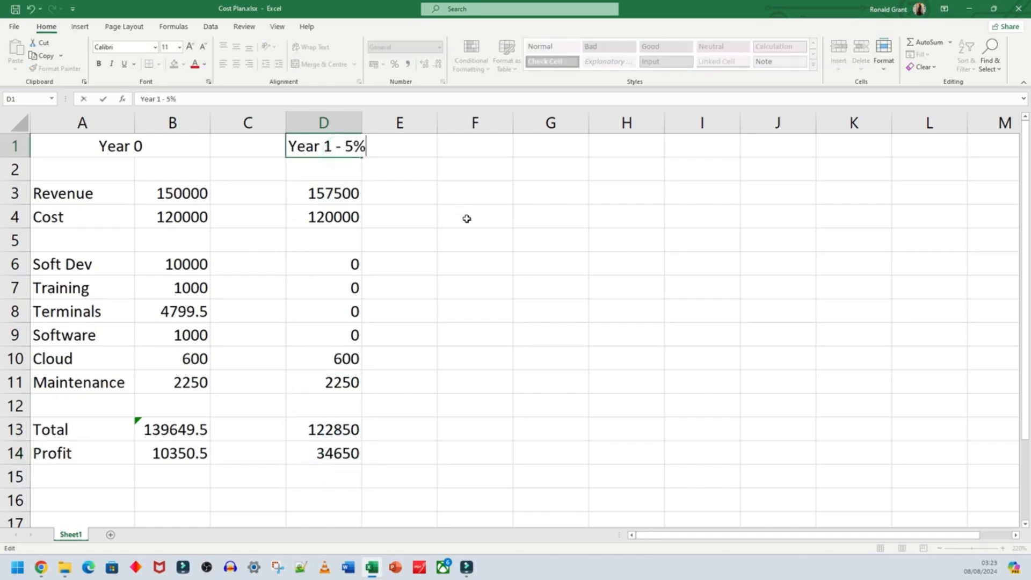
pyautogui.press('Return')
# - Enter the heading "Year 2" in cell F1
pyautogui.click(452, 146)
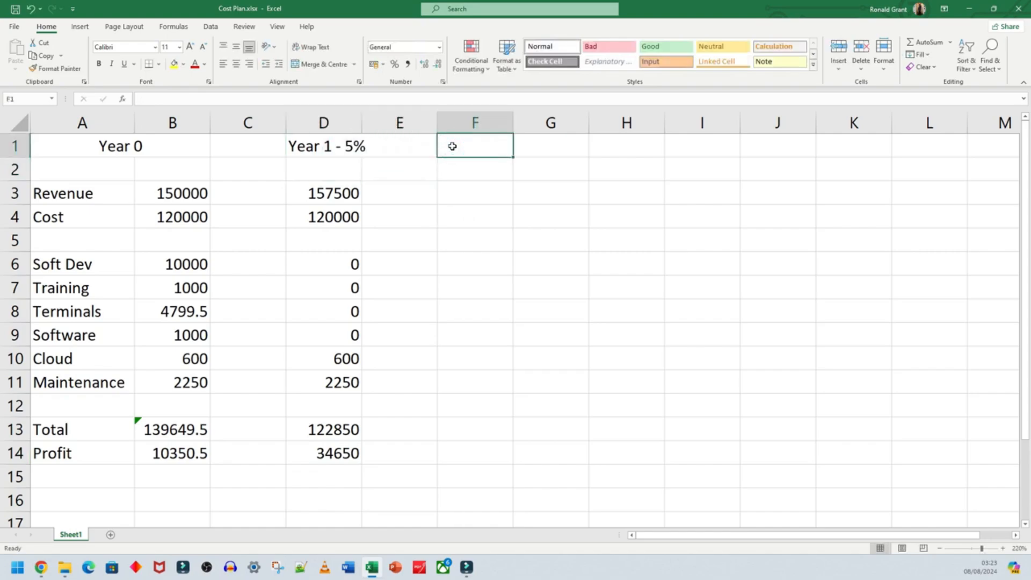
pyautogui.write('Year 2')
pyautogui.click(469, 190)
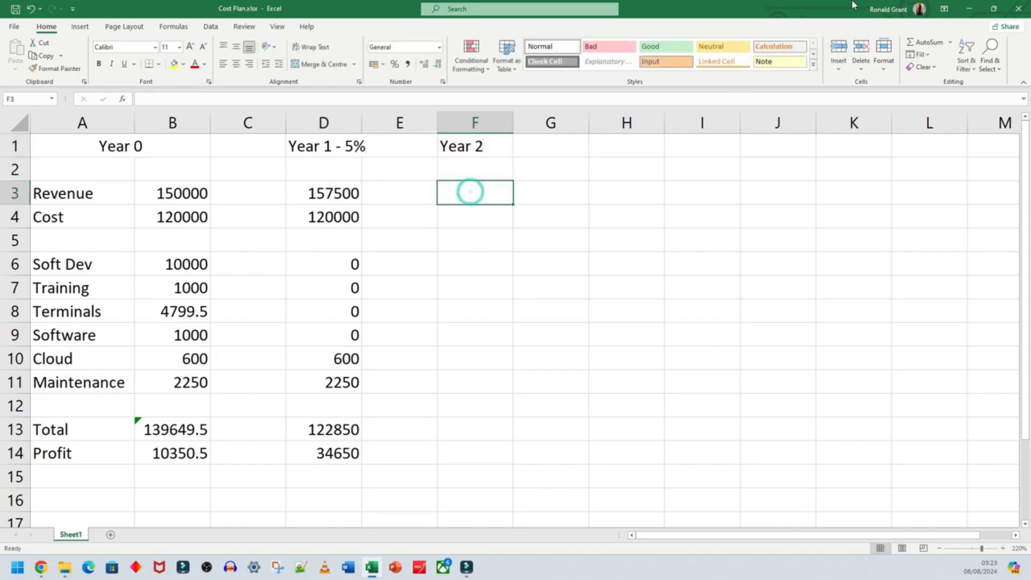
# - Look up the second-year revenue increase in the assessment PDF and calculate Year 2 revenue in cell F3 with =D3+D3*0.10
pyautogui.click(967, 8)
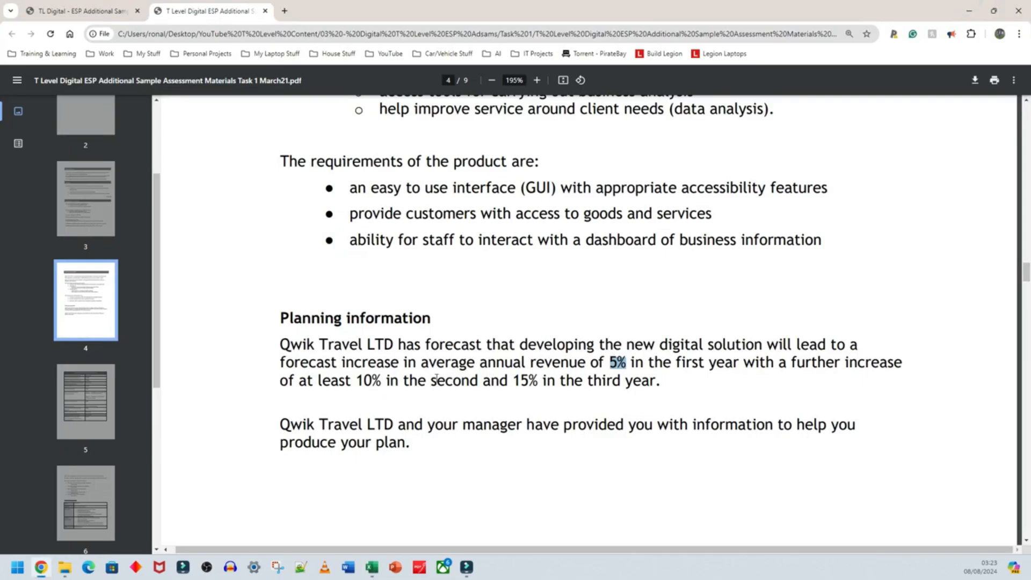
pyautogui.doubleClick(357, 381)
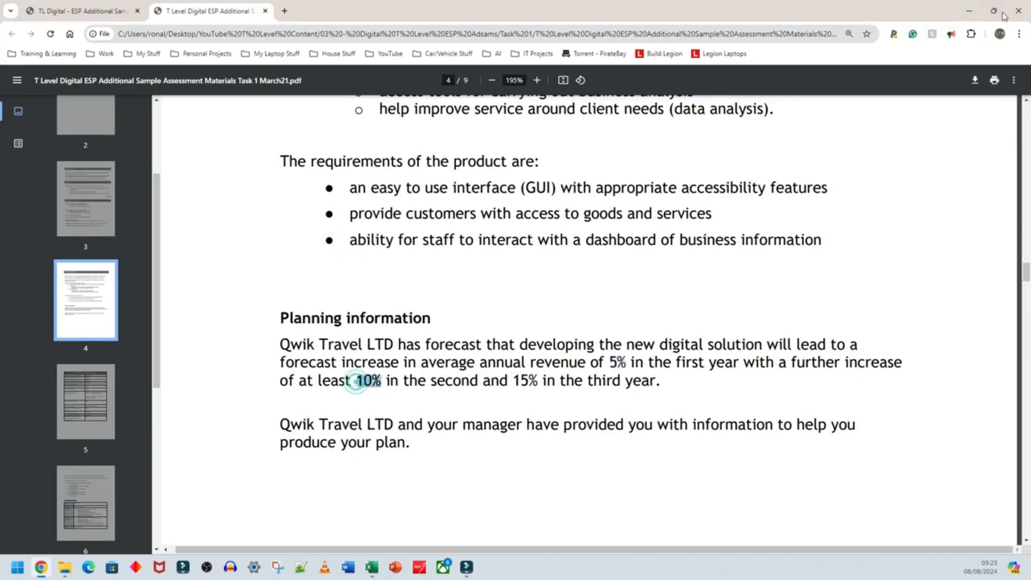
pyautogui.click(968, 8)
pyautogui.hotkey('alt', 'Tab')
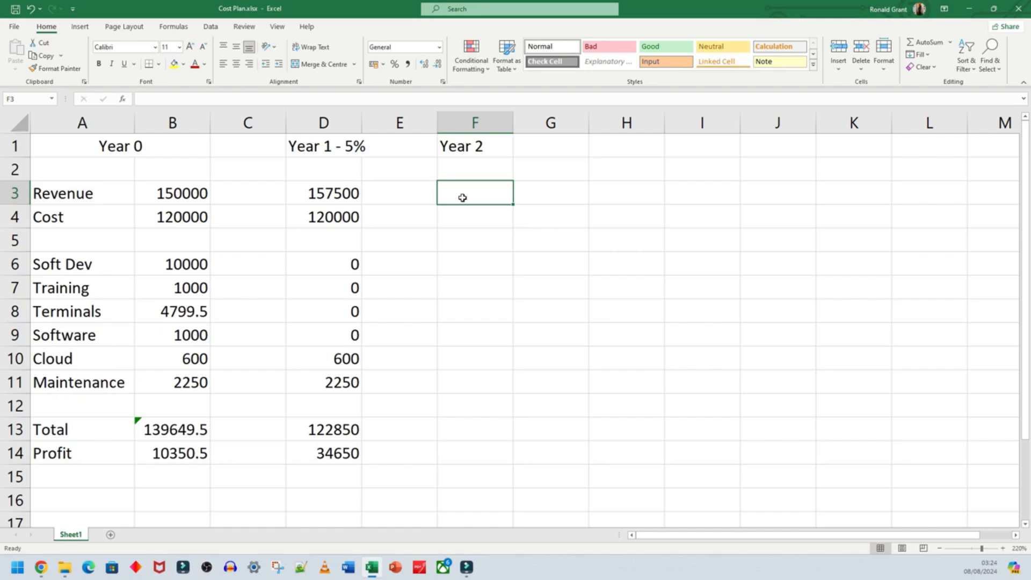
pyautogui.write('=')
pyautogui.click(320, 193)
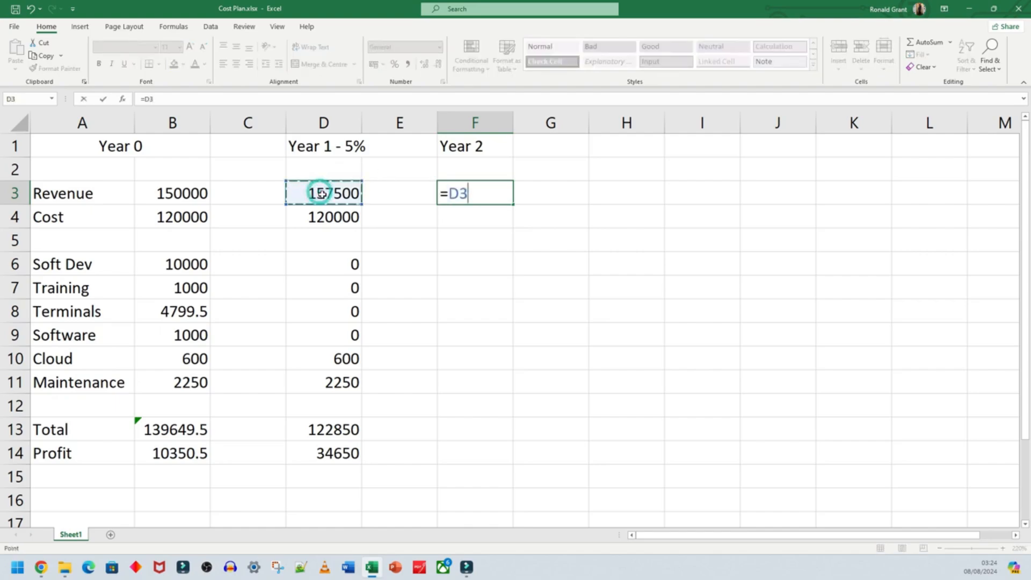
pyautogui.write('+')
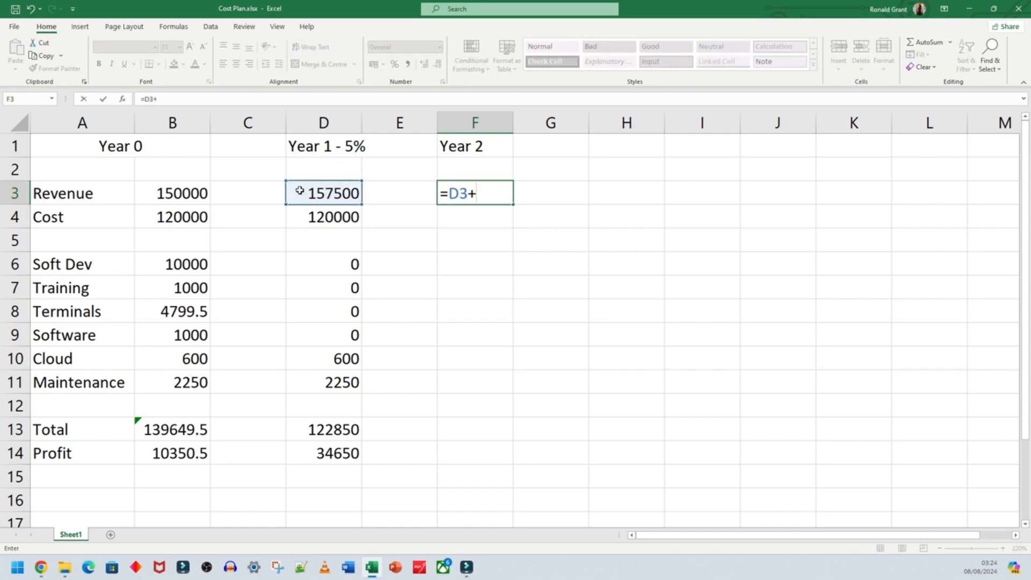
pyautogui.click(325, 194)
pyautogui.write('*0')
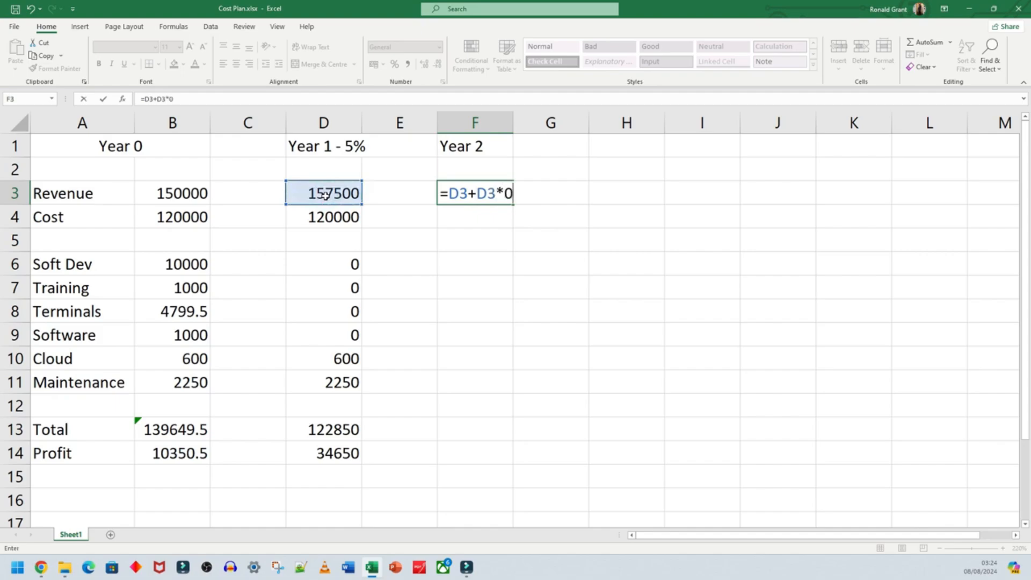
pyautogui.write('.10')
pyautogui.press('Return')
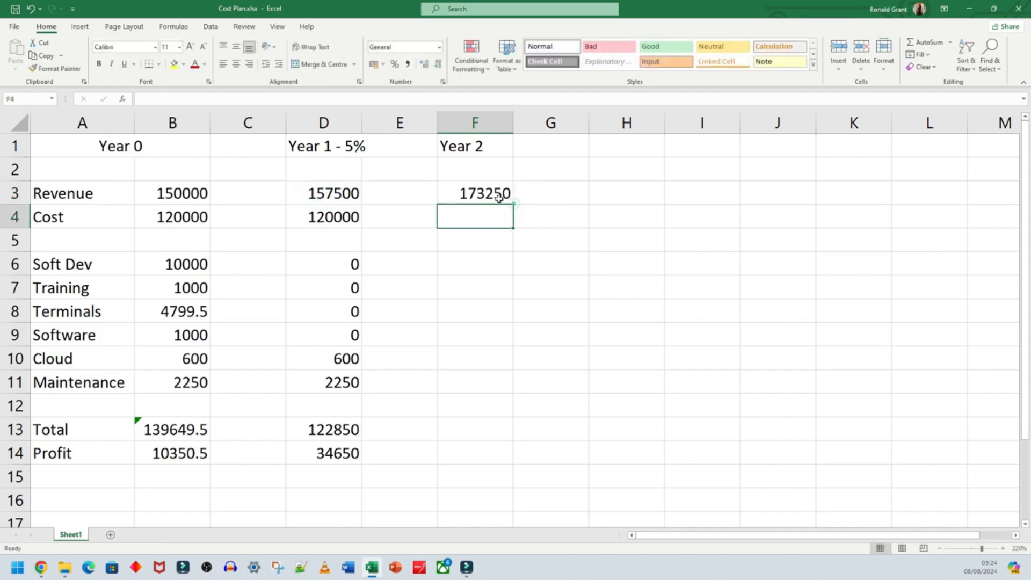
pyautogui.click(493, 195)
pyautogui.click(350, 195)
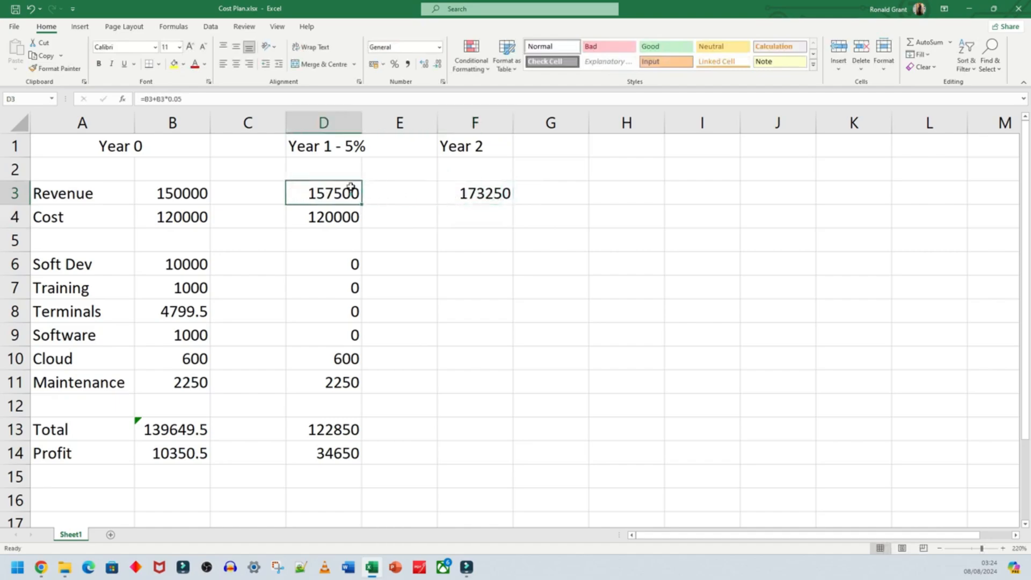
# - Enter 120000 as the Year 2 cost in cell F4
pyautogui.click(463, 215)
pyautogui.write('120000')
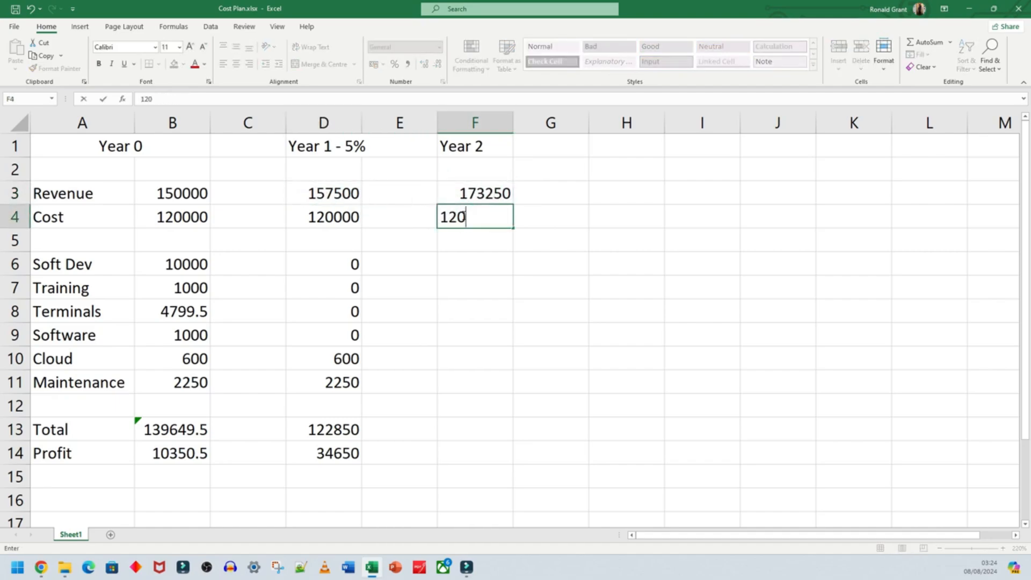
pyautogui.click(455, 251)
# - Enter 0 for the Year 2 Soft Dev, Training, Terminals and Software costs in cells F6 to F9
pyautogui.click(455, 263)
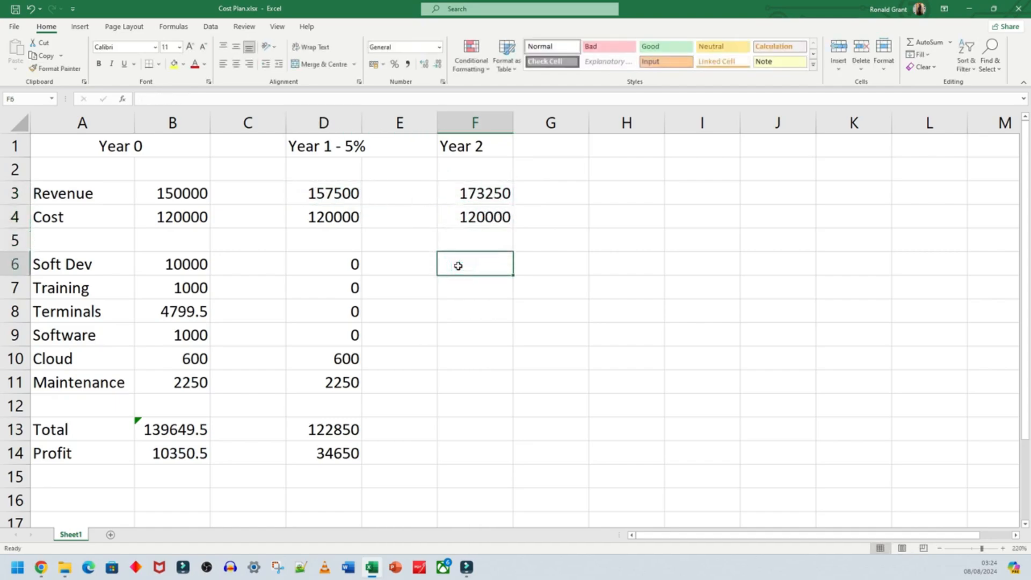
pyautogui.write('0')
pyautogui.press('Return')
pyautogui.write('0')
pyautogui.press('Return')
pyautogui.write('0')
pyautogui.press('Return')
pyautogui.write('0')
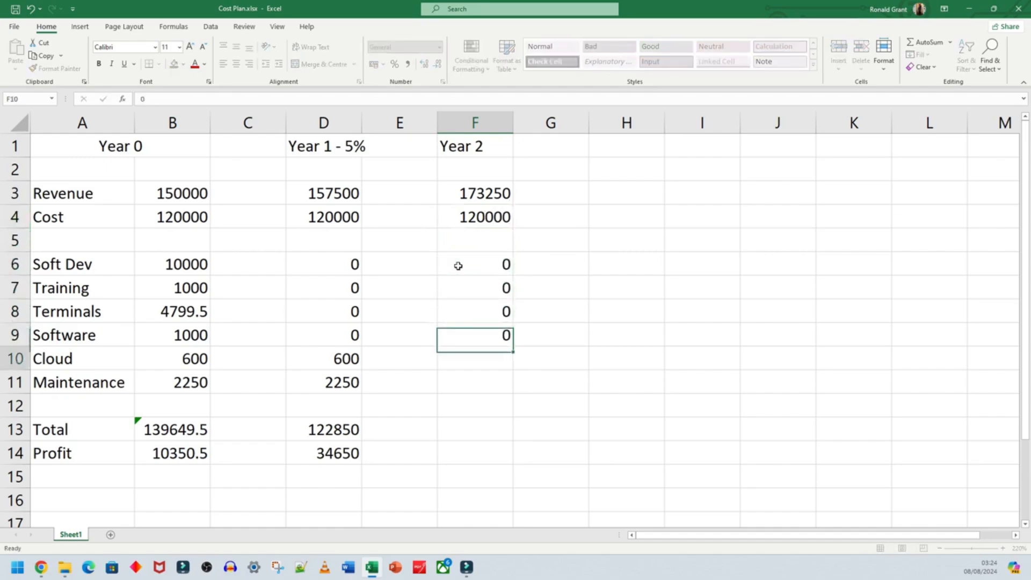
# - Enter the Year 2 Cloud cost of 600 in cell F10 and the Maintenance cost of 2250 in F11
pyautogui.press('Return')
pyautogui.write('600')
pyautogui.press('Return')
pyautogui.write('2250')
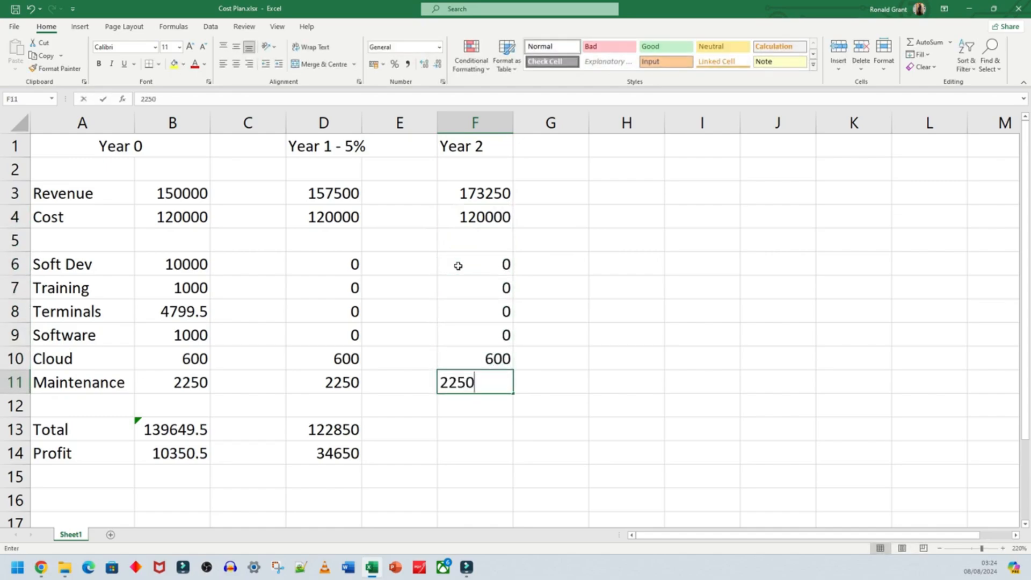
pyautogui.press('Return')
pyautogui.click(16, 358)
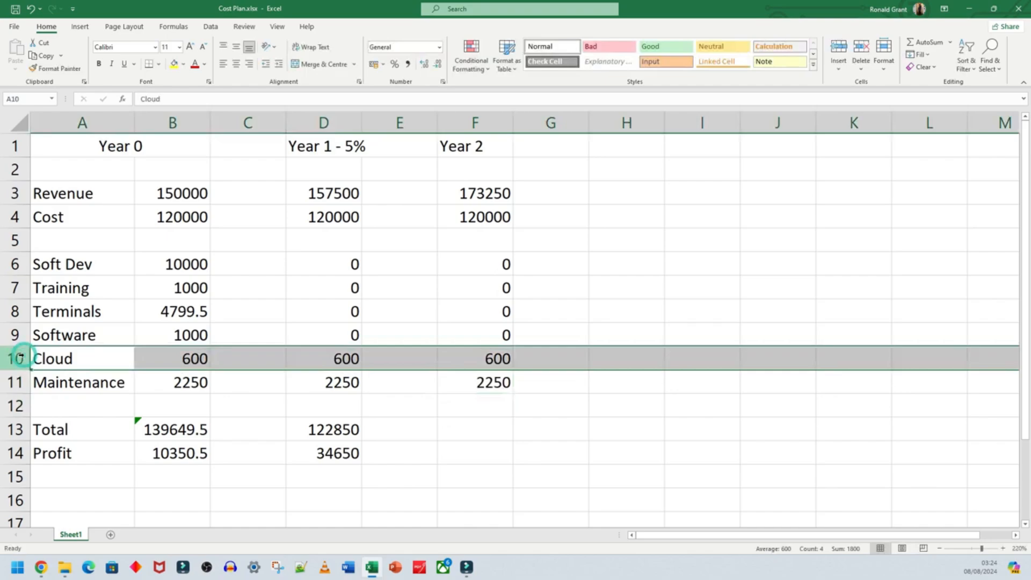
pyautogui.click(481, 358)
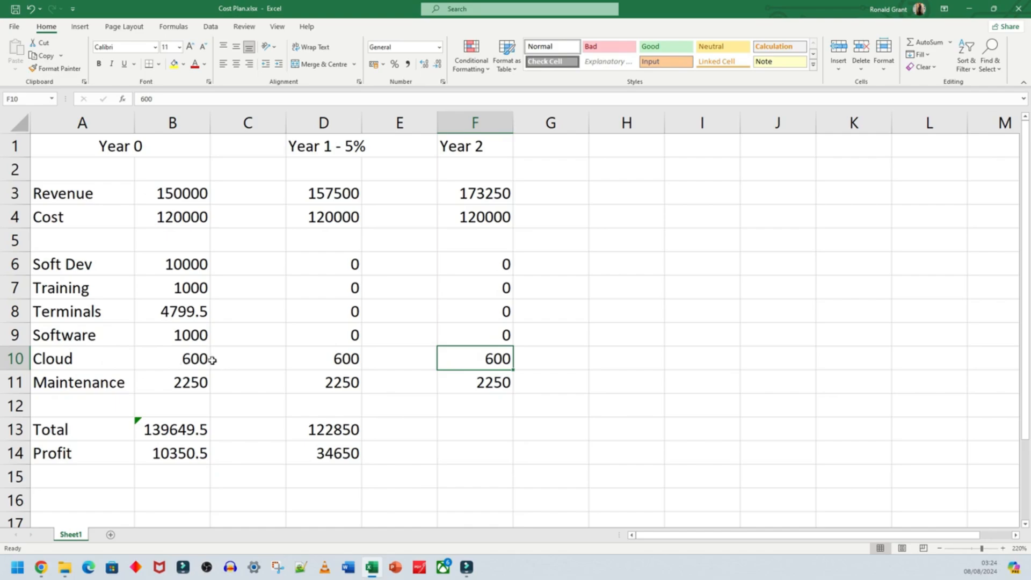
pyautogui.click(10, 357)
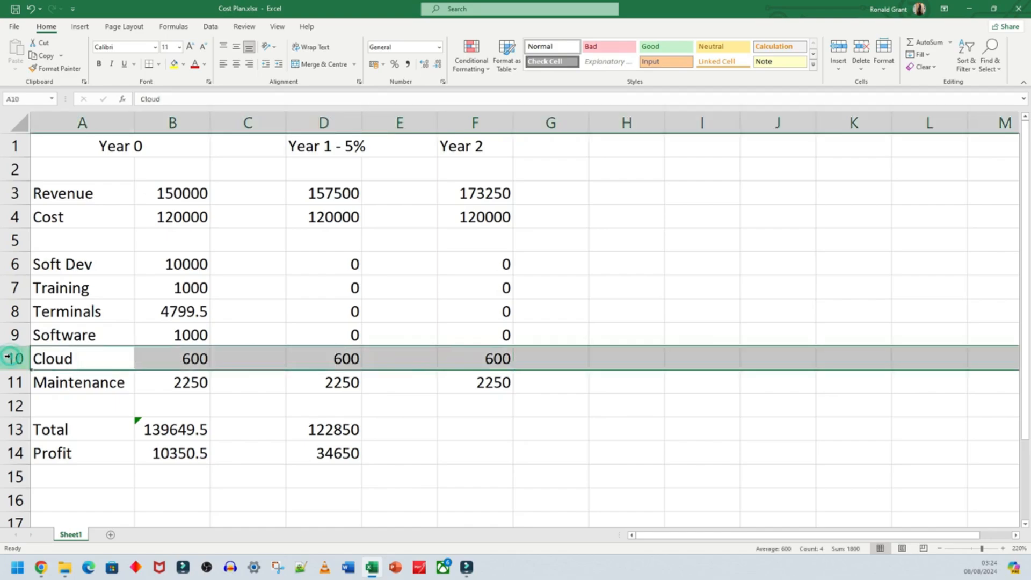
pyautogui.click(161, 364)
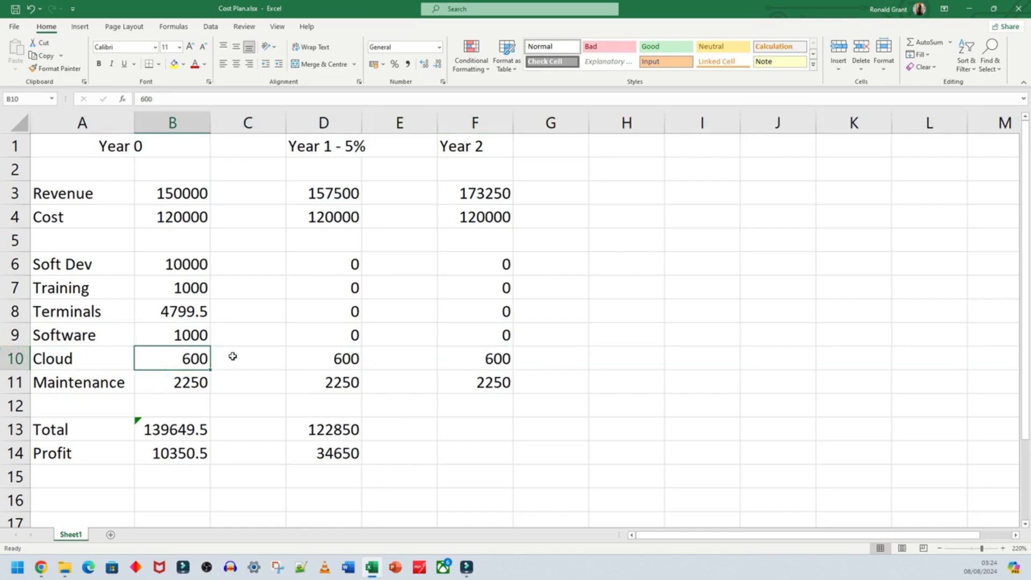
pyautogui.click(473, 383)
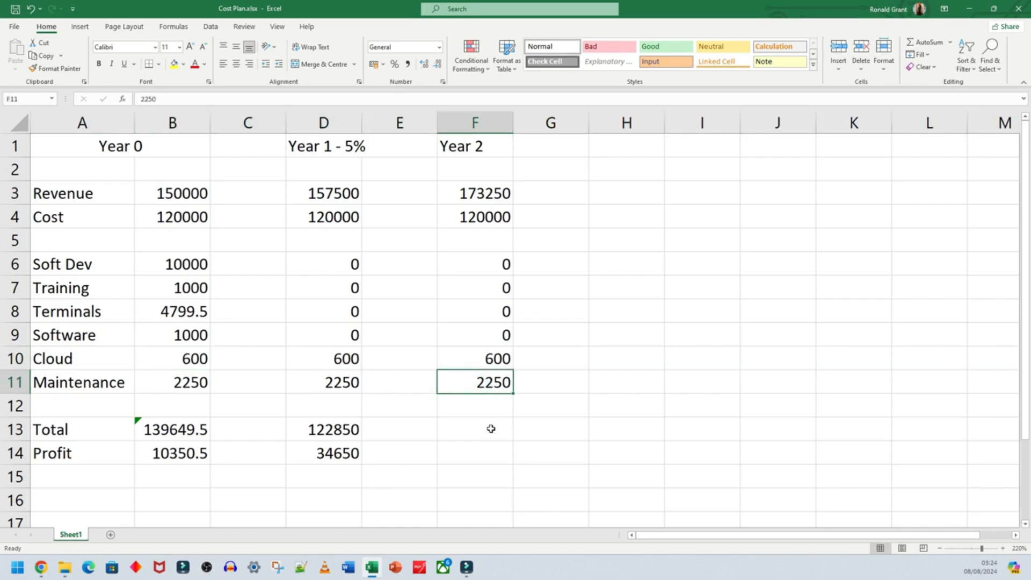
# - Total the Year 2 costs in cell F13 with a SUM formula over F4:F11
pyautogui.click(485, 428)
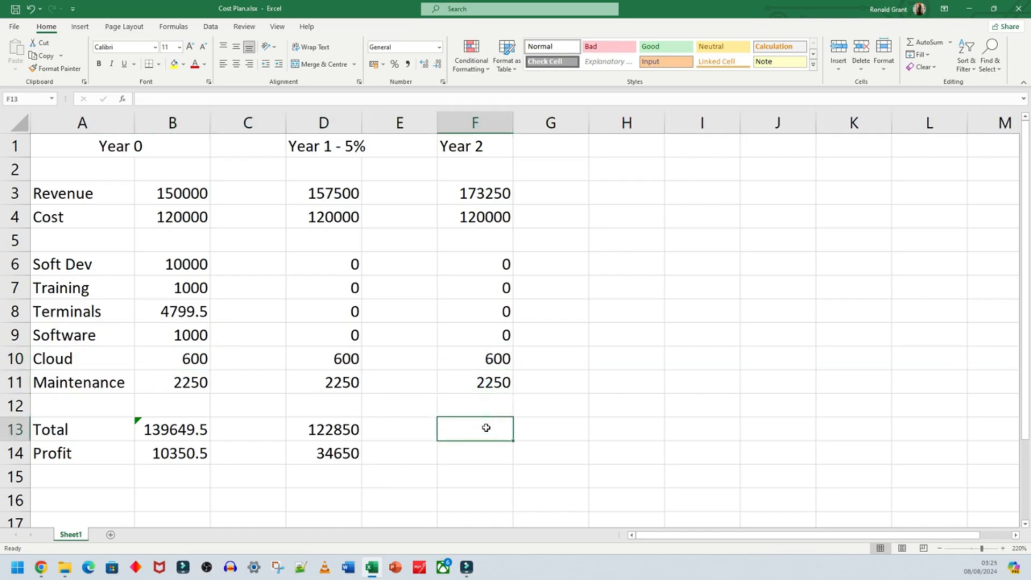
pyautogui.write('=sum(')
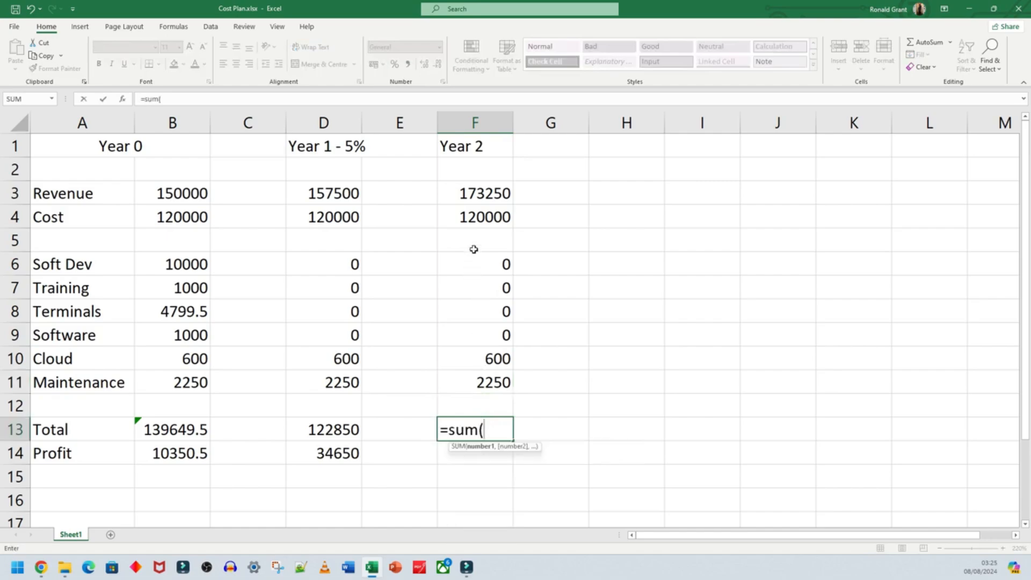
pyautogui.moveTo(478, 217); pyautogui.dragTo(483, 379)
pyautogui.press('Return')
pyautogui.click(471, 430)
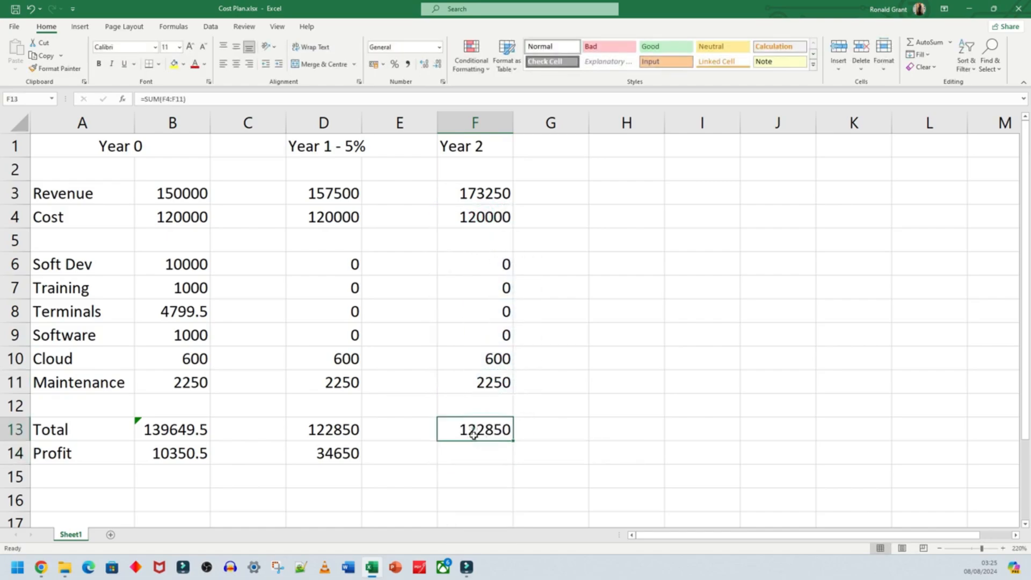
pyautogui.click(343, 429)
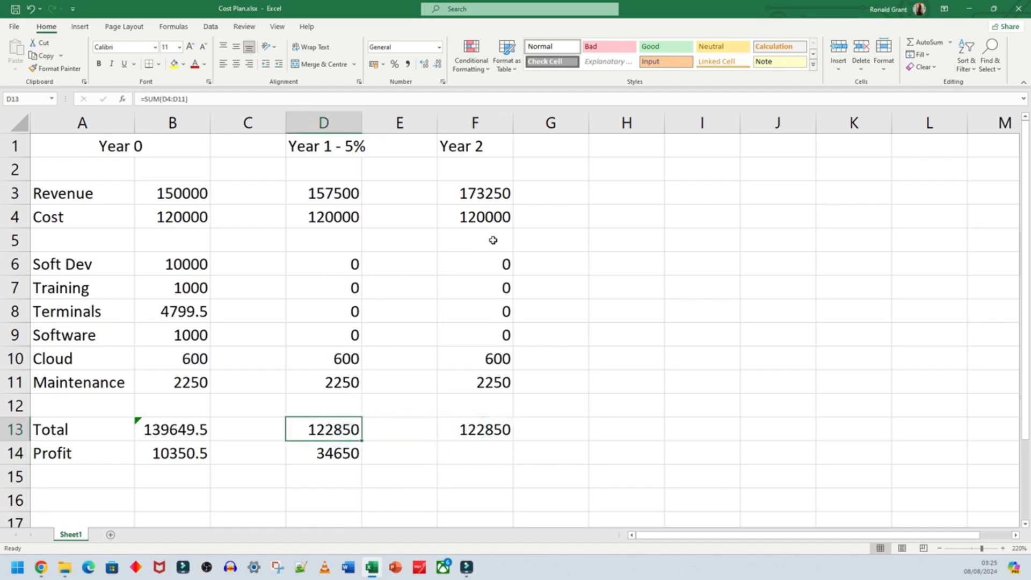
# - Calculate the Year 2 profit in cell F14 as revenue minus total cost with the formula =F3-F13
pyautogui.click(481, 456)
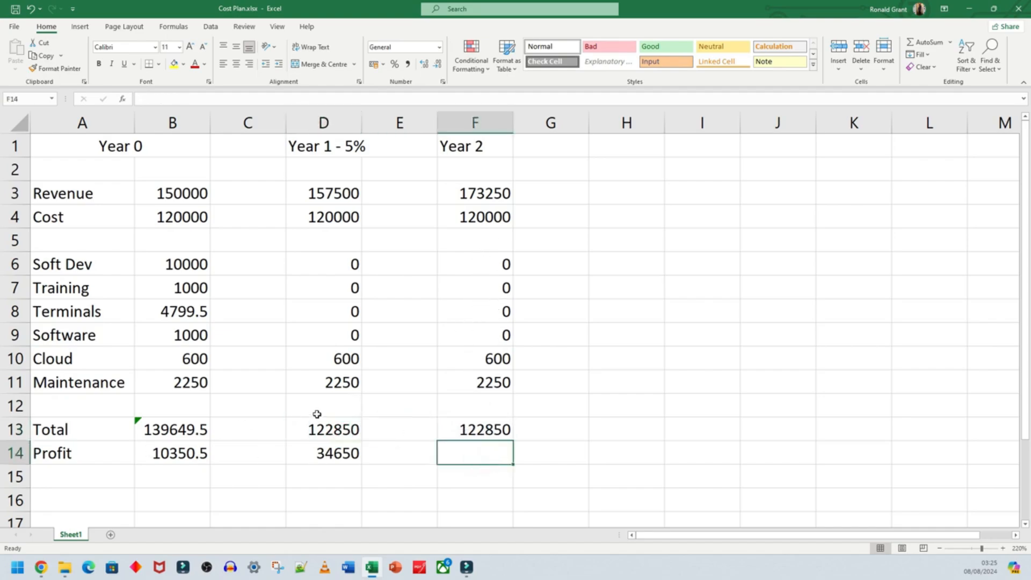
pyautogui.write('=')
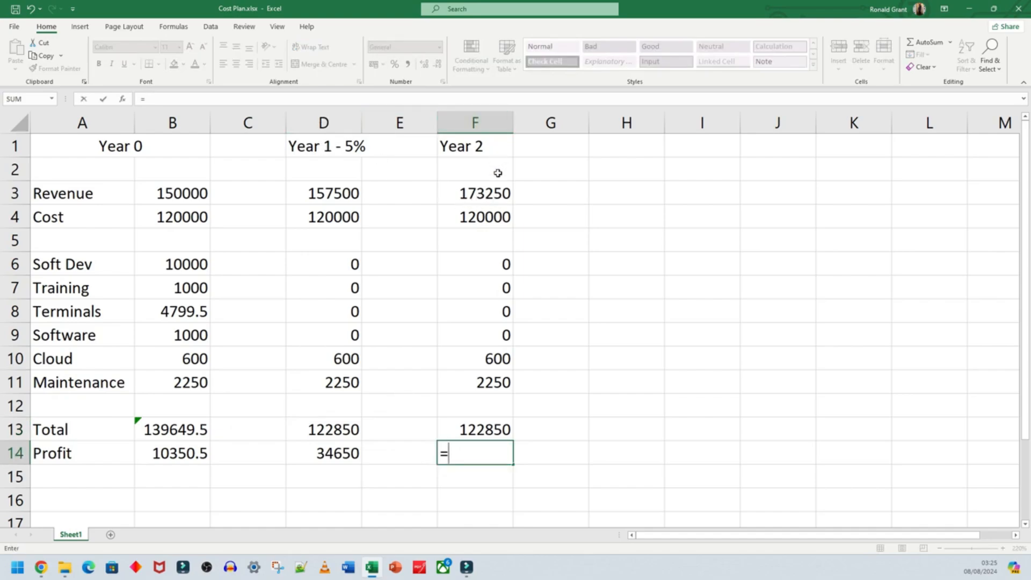
pyautogui.click(486, 195)
pyautogui.write('-')
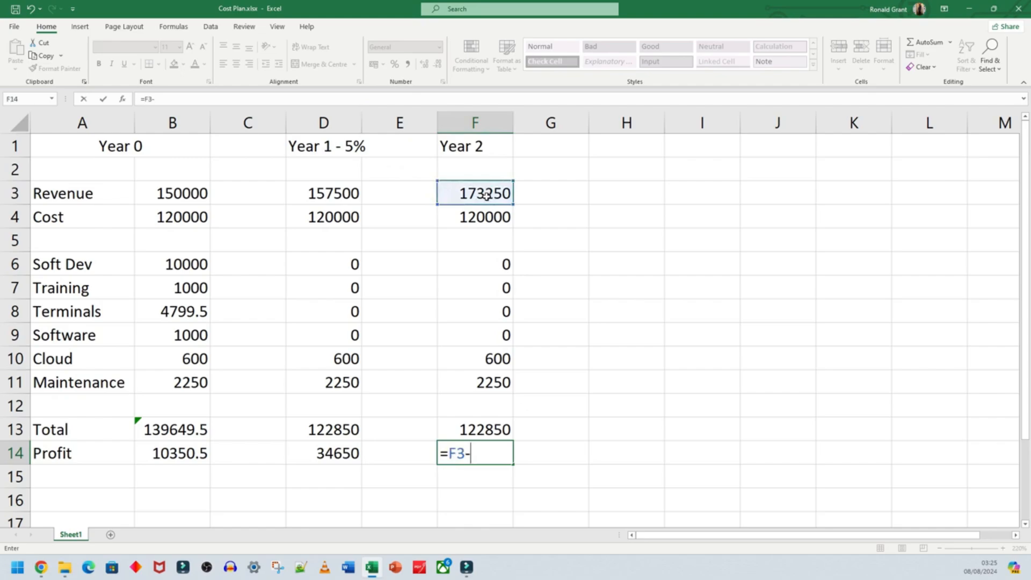
pyautogui.click(491, 429)
pyautogui.press('Return')
# - Extend the heading in cell F1 to "Year 2 - 10%" and widen column F to fit it
pyautogui.click(487, 150)
pyautogui.press('F2')
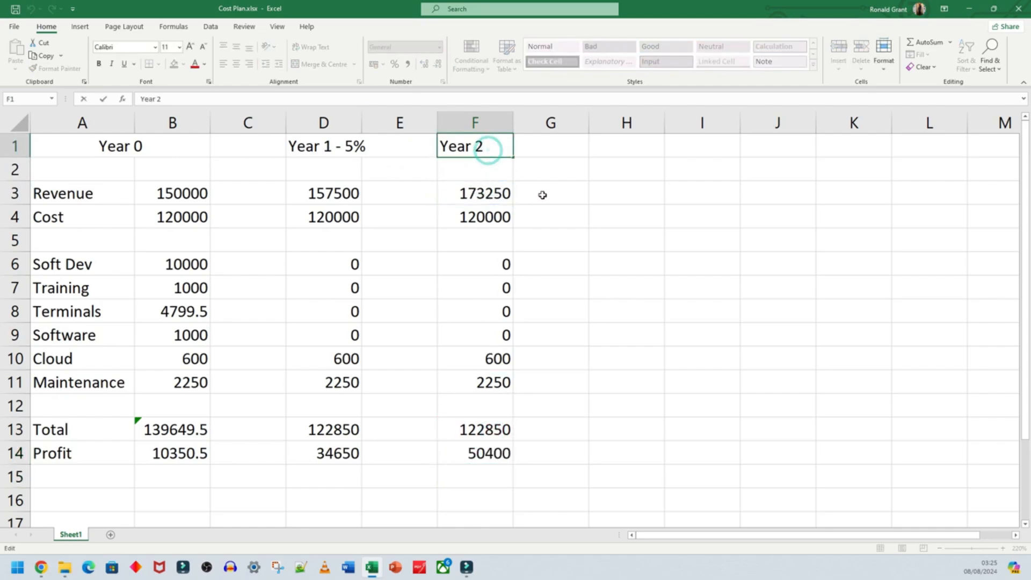
pyautogui.write('- 10%')
pyautogui.press('Return')
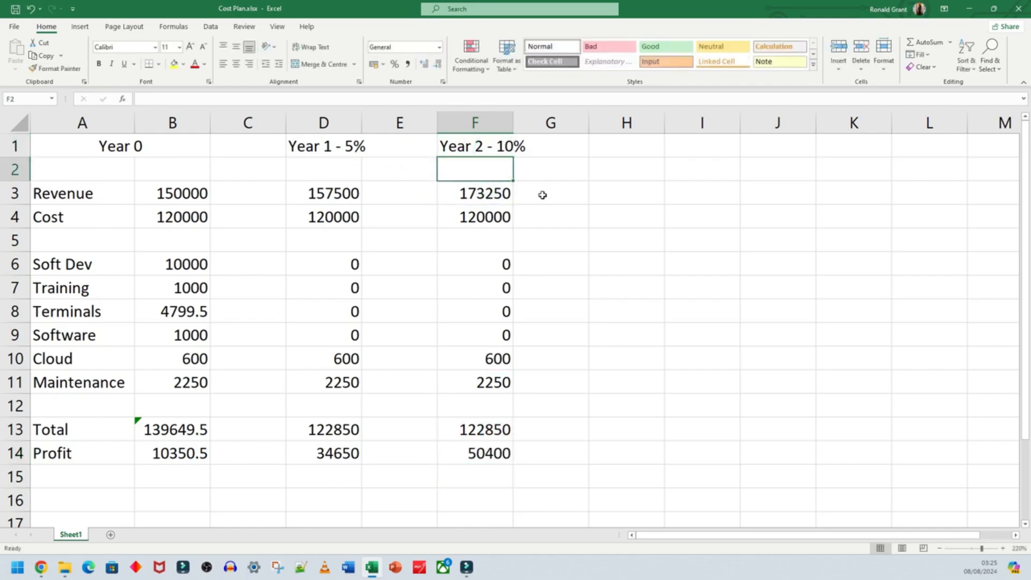
pyautogui.click(554, 206)
pyautogui.moveTo(513, 120); pyautogui.dragTo(527, 119)
pyautogui.click(596, 310)
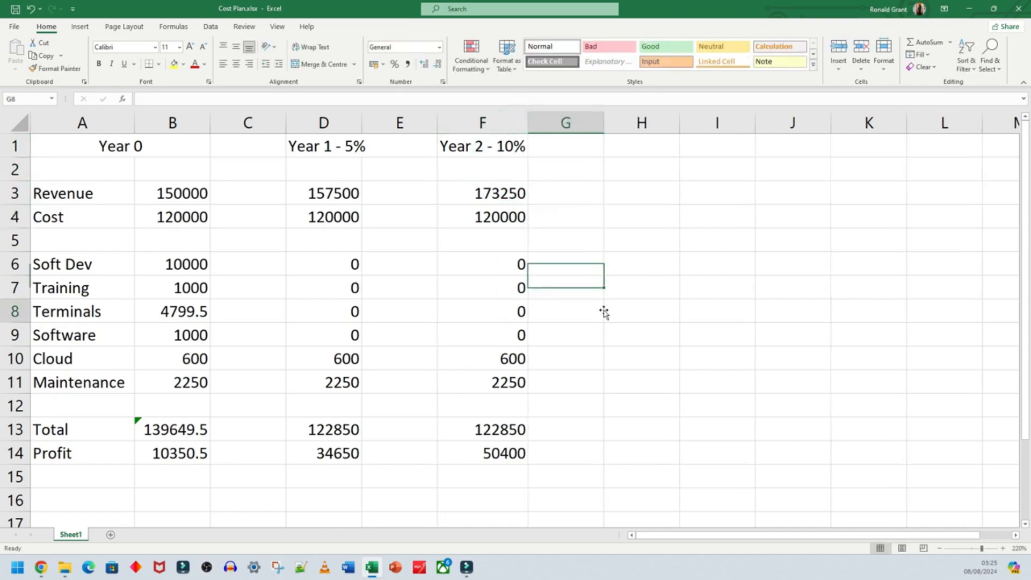
# - Enter the heading "Year 3 - 15%" in cell H1 and widen column H to fit it
pyautogui.click(616, 154)
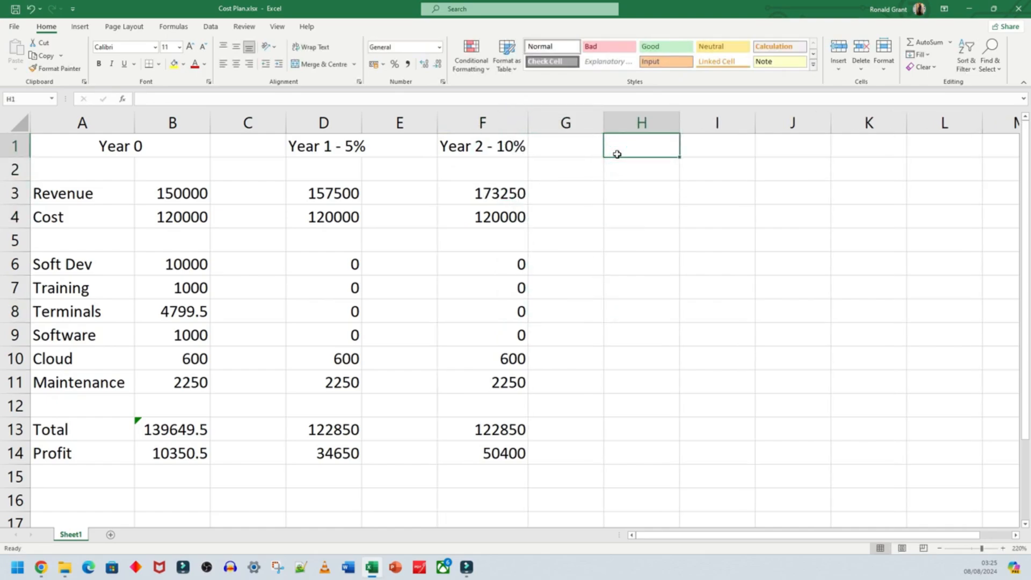
pyautogui.write('Year 3')
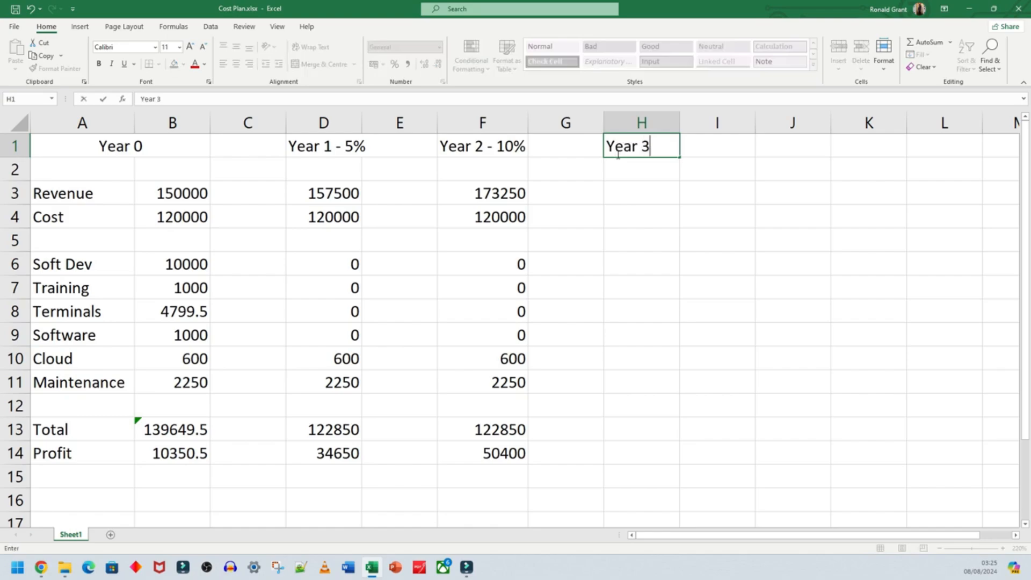
pyautogui.write(' - 15%')
pyautogui.press('Return')
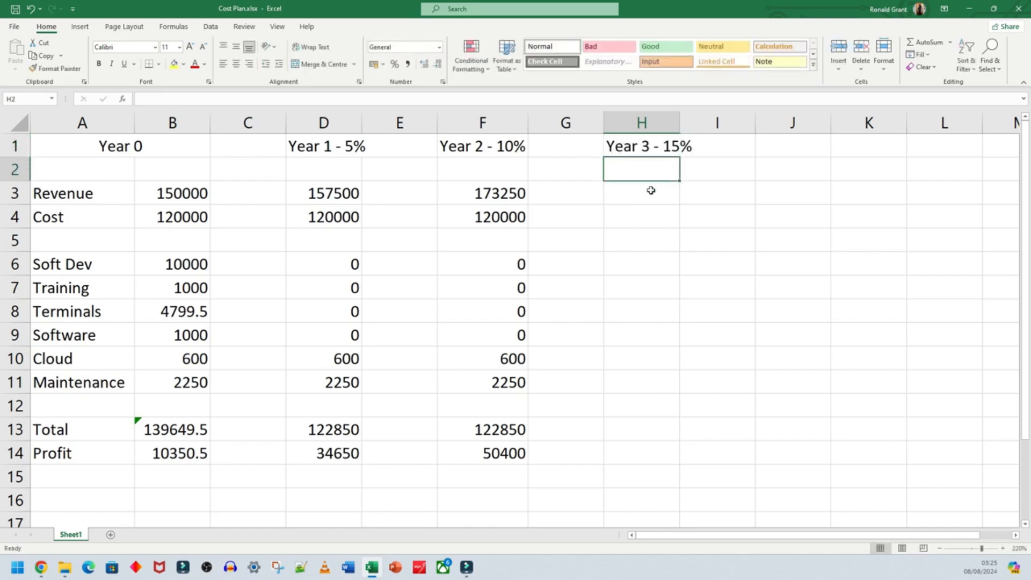
pyautogui.click(682, 217)
pyautogui.moveTo(680, 123); pyautogui.dragTo(696, 133)
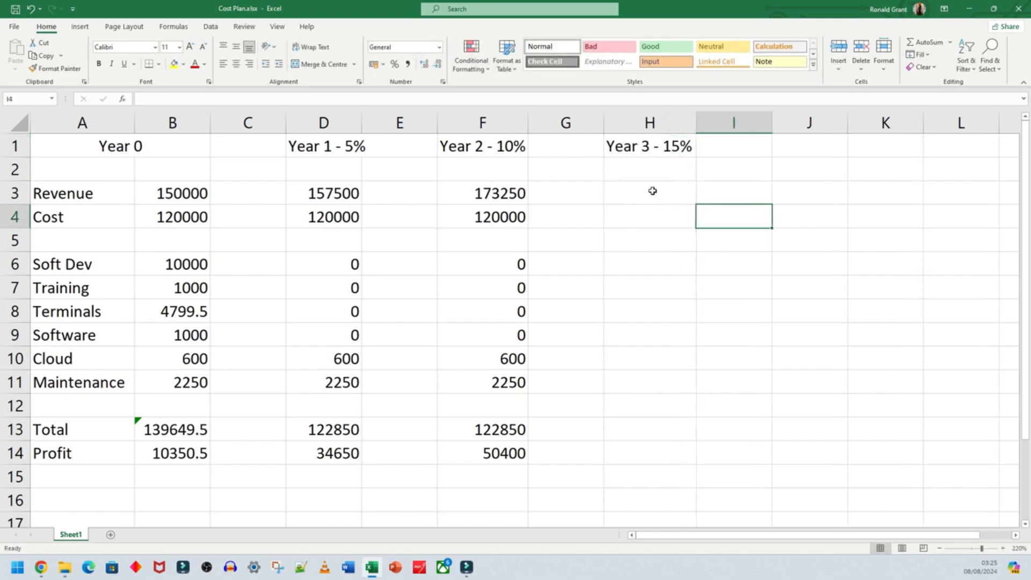
# - Calculate the Year 3 revenue in cell H3 as a 15% increase on Year 2 with the formula =F3+F3*0.15
pyautogui.click(653, 194)
pyautogui.click(495, 195)
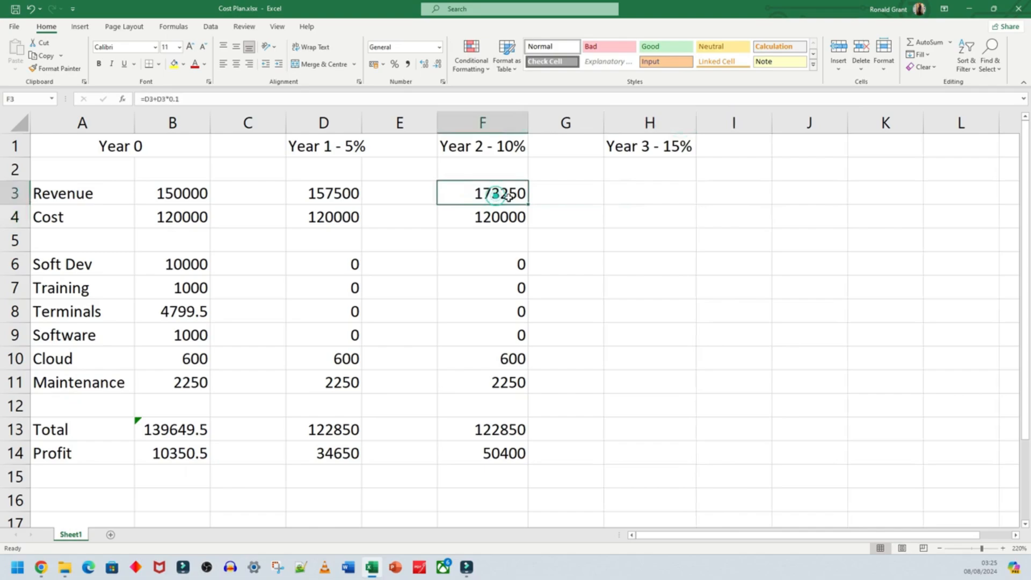
pyautogui.click(648, 201)
pyautogui.write('=')
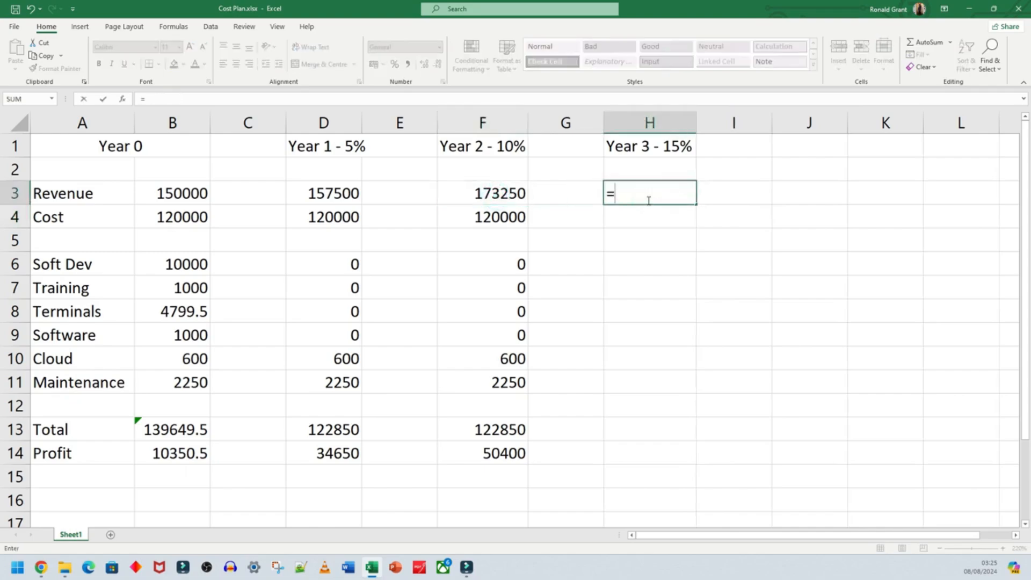
pyautogui.click(500, 196)
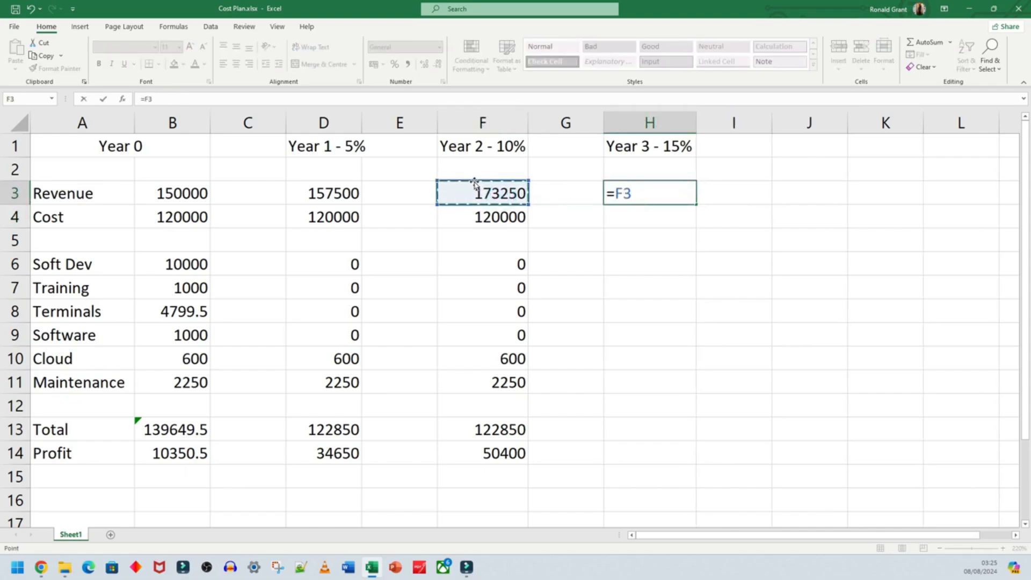
pyautogui.write('+')
pyautogui.click(487, 198)
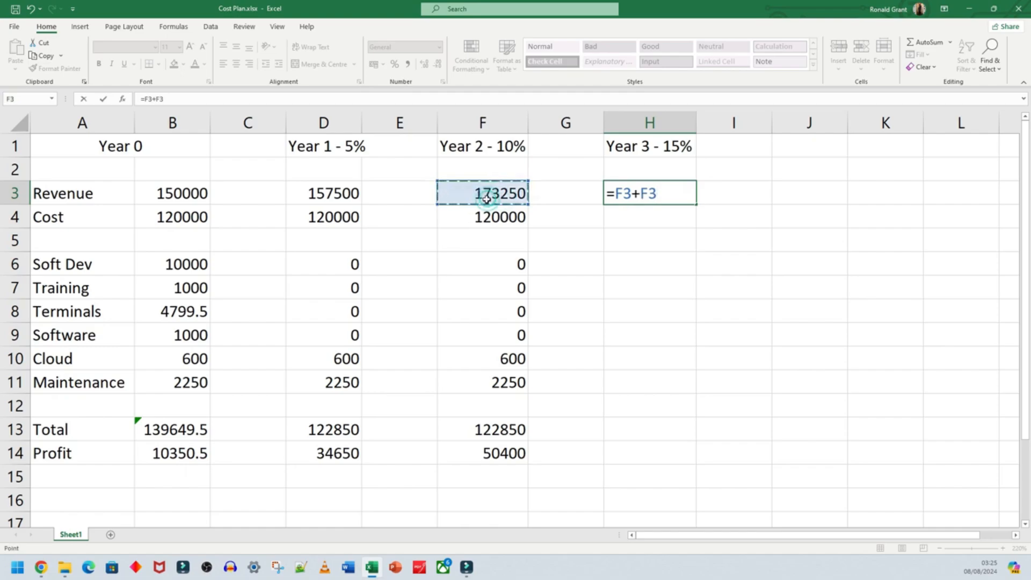
pyautogui.write('*0.15')
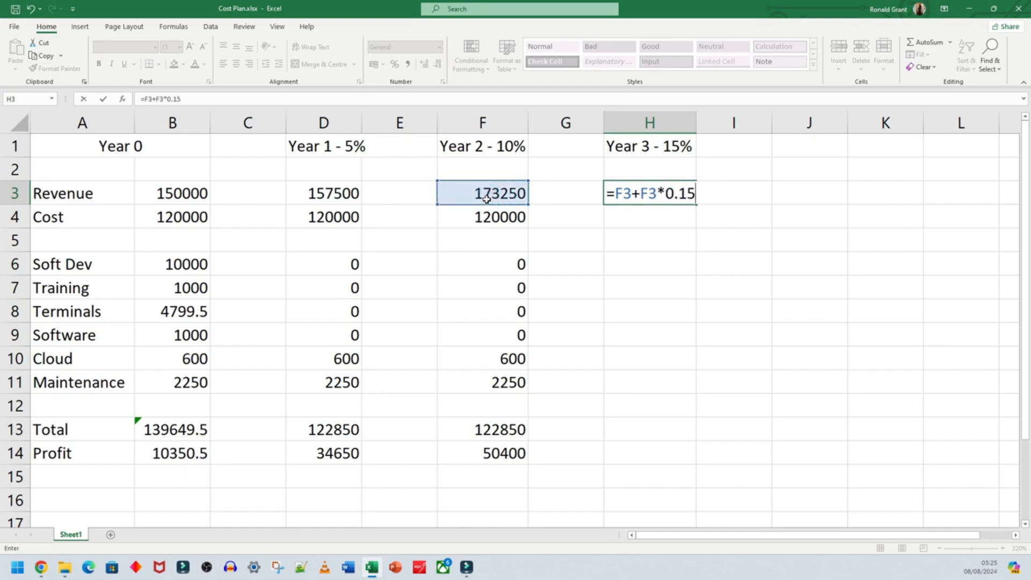
pyautogui.press('Return')
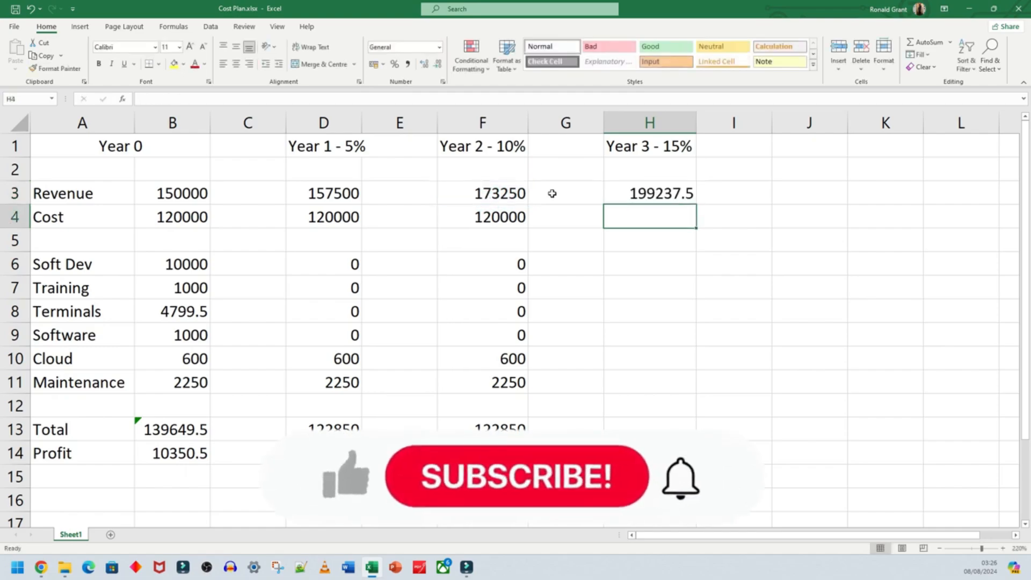
pyautogui.click(644, 194)
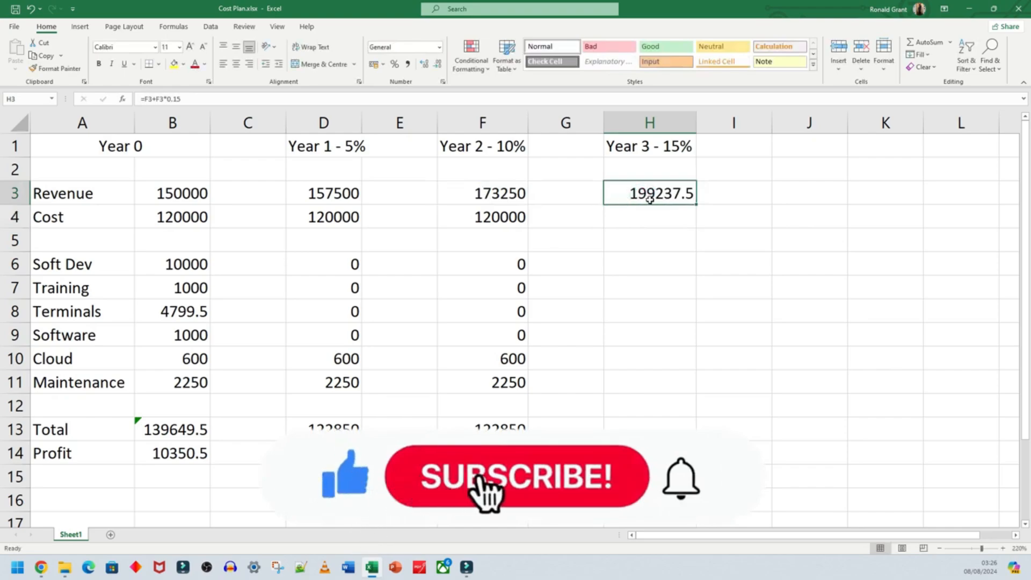
# - Enter the Year 3 costs in column H: 120000 in H4, 0 in H6 to H9, 600 in H10 and 2250 in H11
pyautogui.click(652, 222)
pyautogui.write('120000')
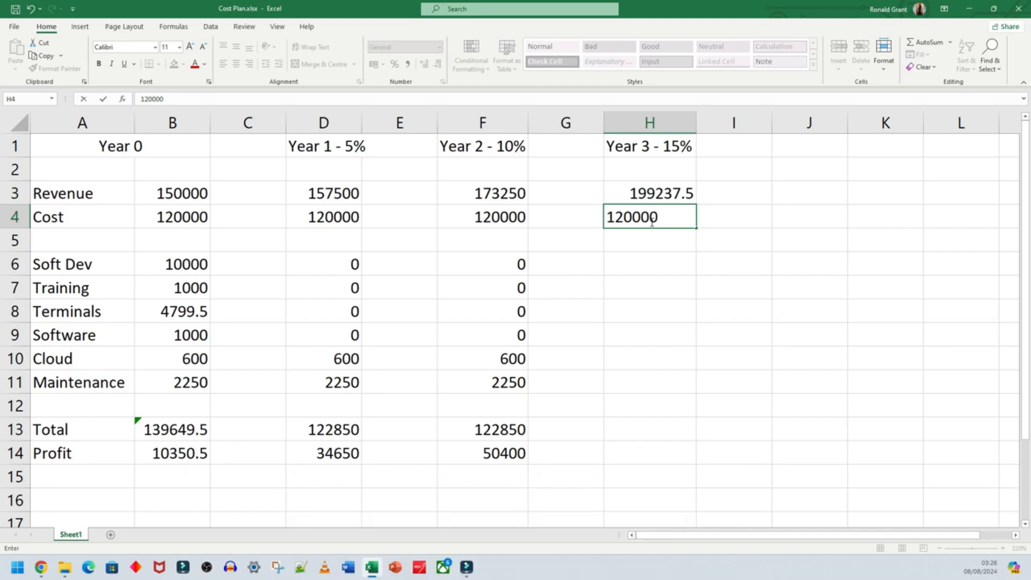
pyautogui.press('Return')
pyautogui.press('Return')
pyautogui.write('0 0 0 0')
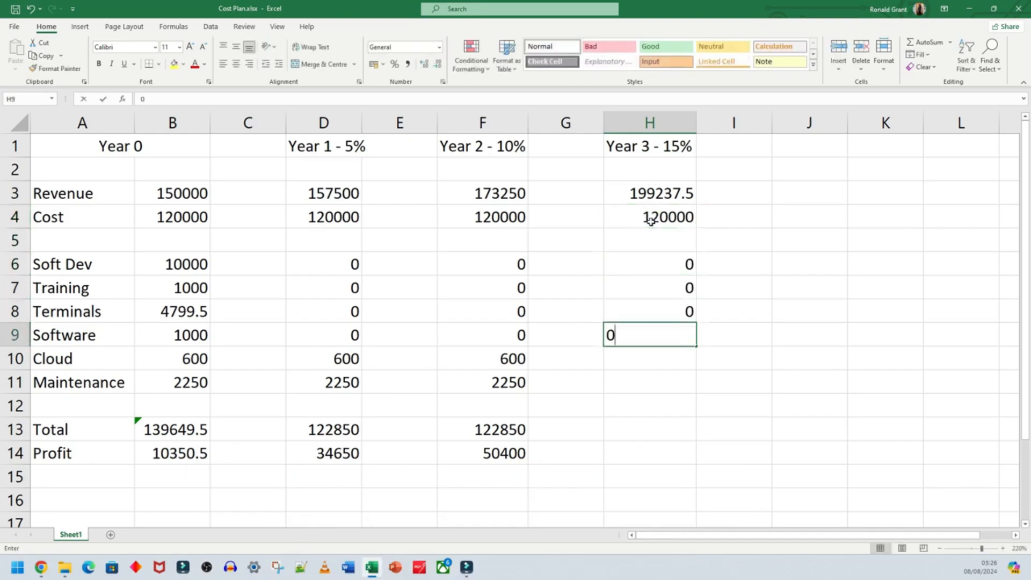
pyautogui.press('Return')
pyautogui.write('600')
pyautogui.press('Return')
pyautogui.write('2250')
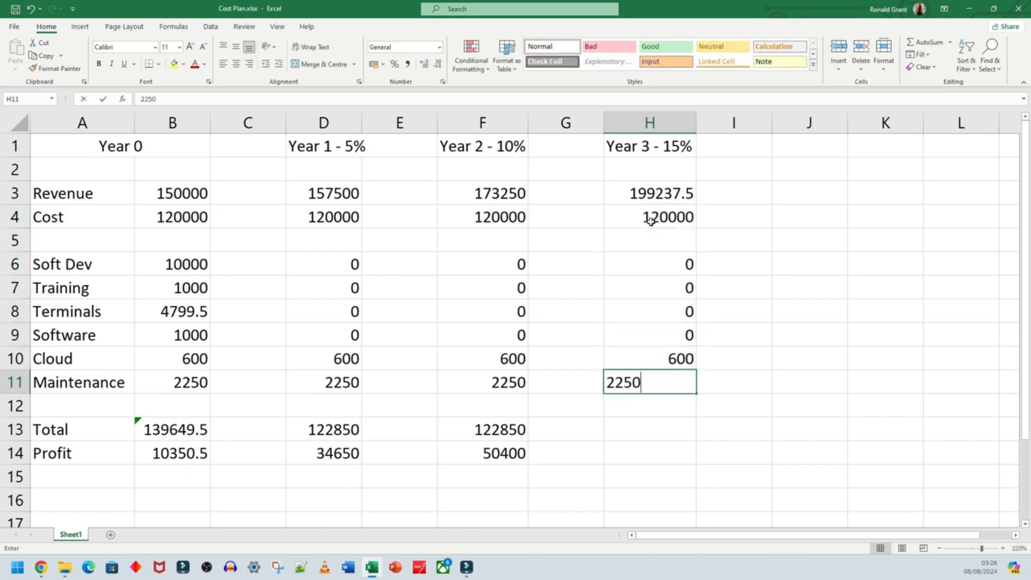
pyautogui.press('Return')
pyautogui.press('Return')
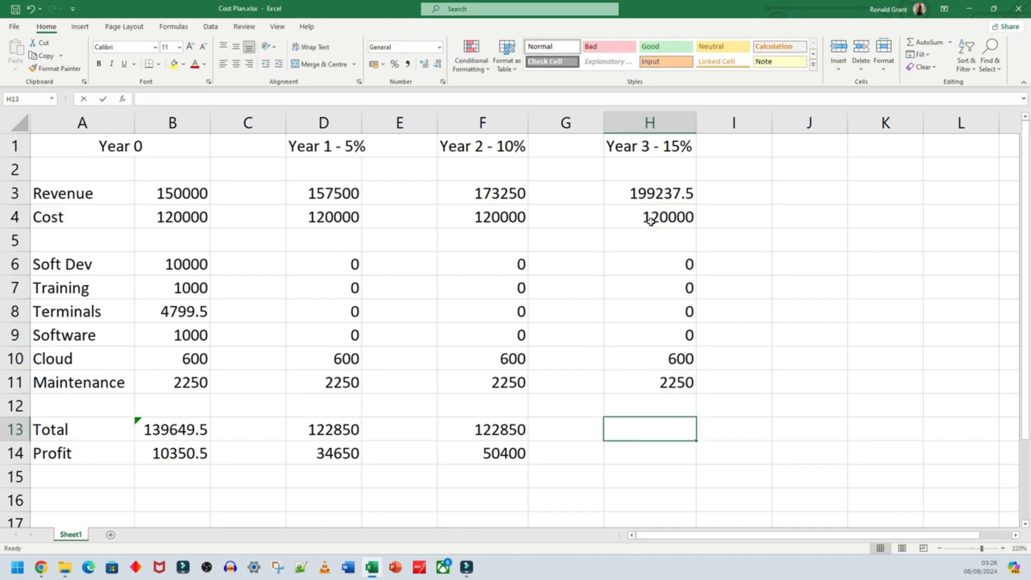
# - Total the Year 3 costs in cell H13 with a SUM formula over H4:H11
pyautogui.write('=sum(')
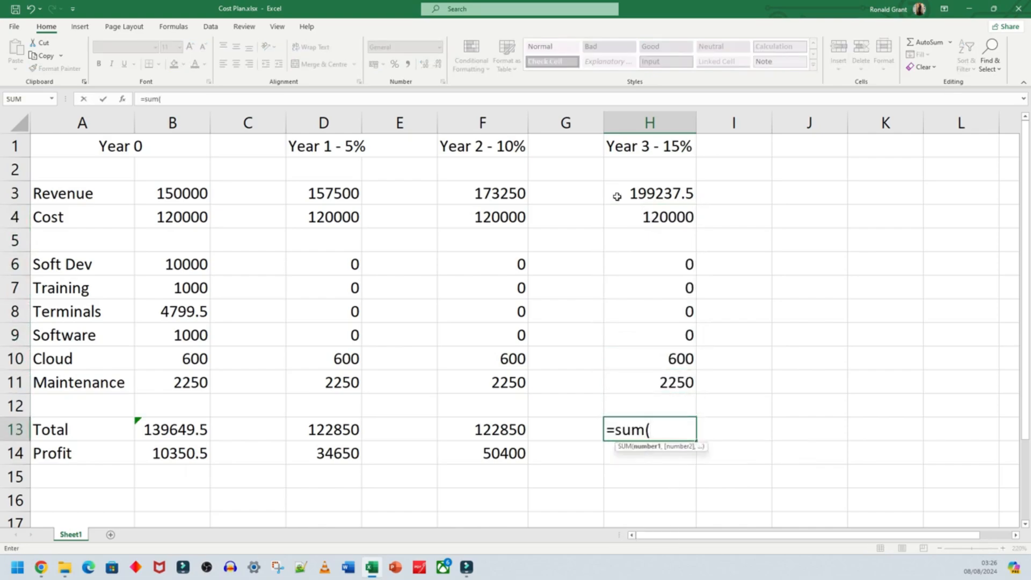
pyautogui.moveTo(646, 217); pyautogui.dragTo(653, 376)
pyautogui.press('Return')
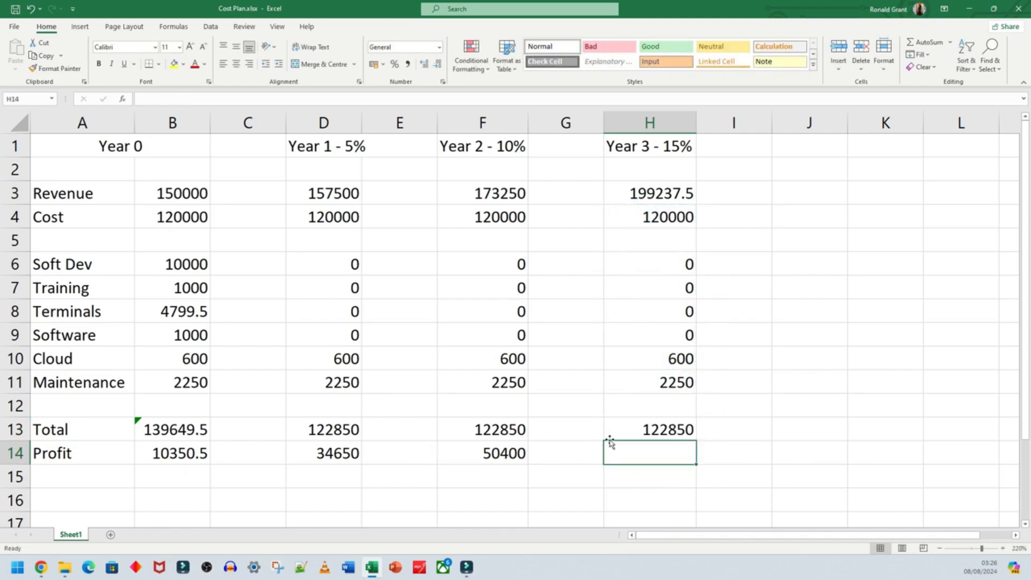
# - Calculate the Year 3 profit in cell H14 as revenue minus total cost with the formula =H3-H13
pyautogui.write('=')
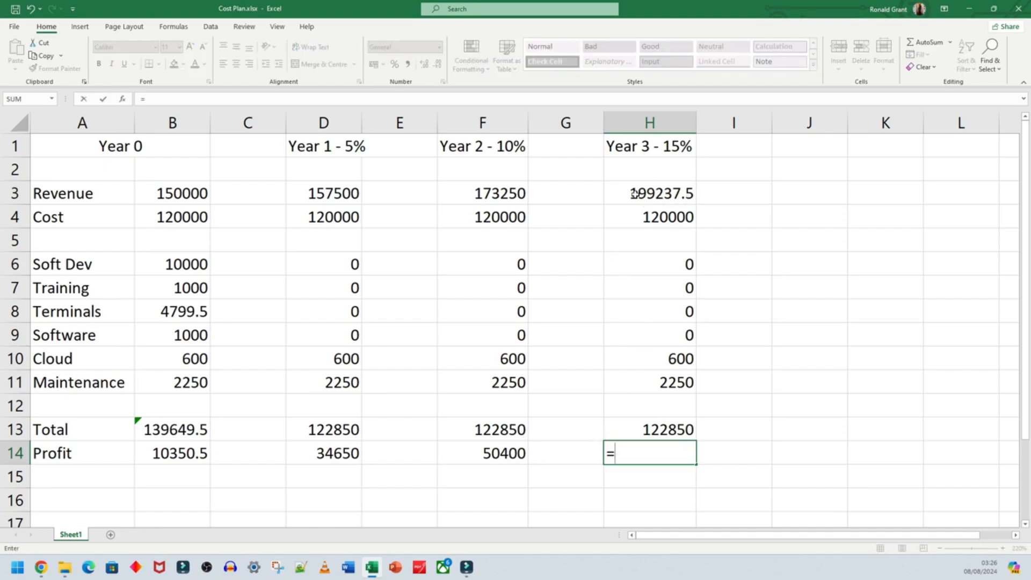
pyautogui.click(675, 196)
pyautogui.write('-')
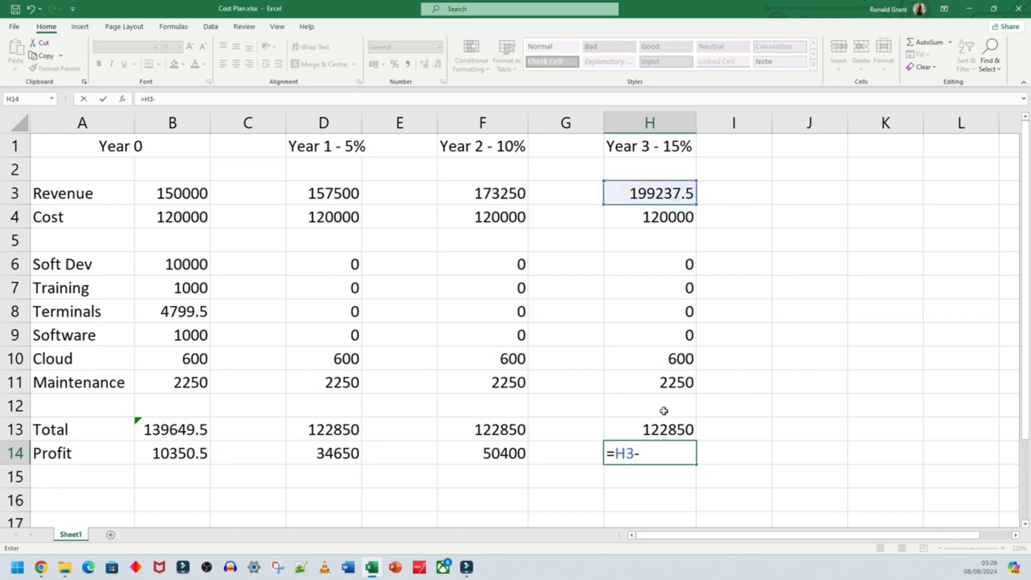
pyautogui.click(660, 430)
pyautogui.press('Return')
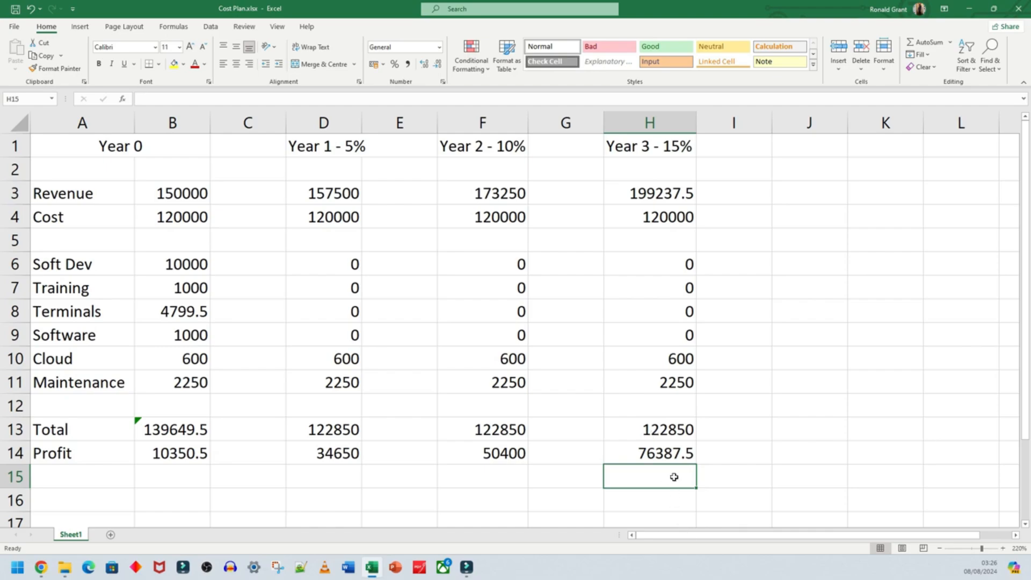
# - Review the profit cells for Year 0 to Year 3 and the row labels in A3:A14
pyautogui.click(159, 454)
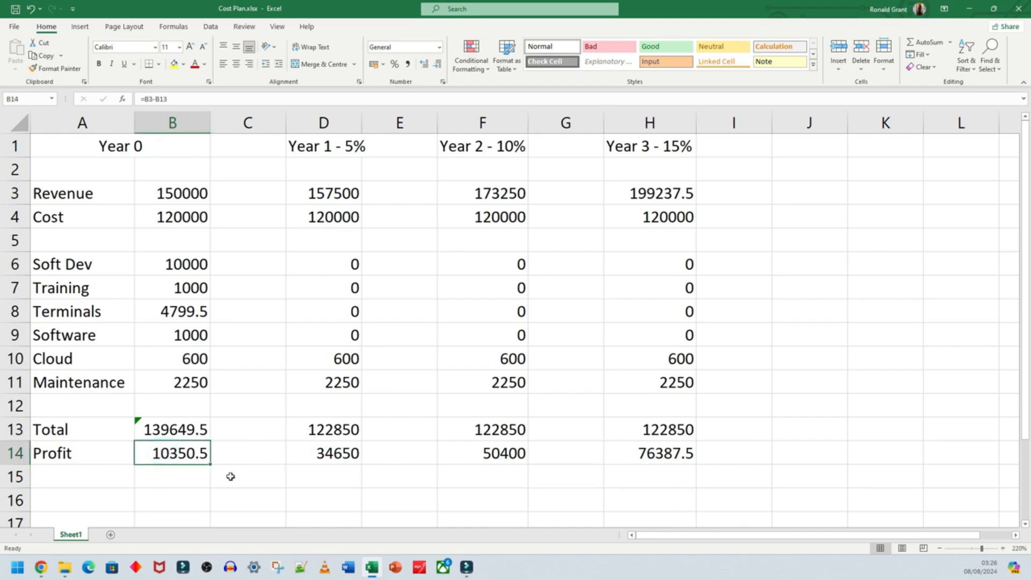
pyautogui.click(321, 457)
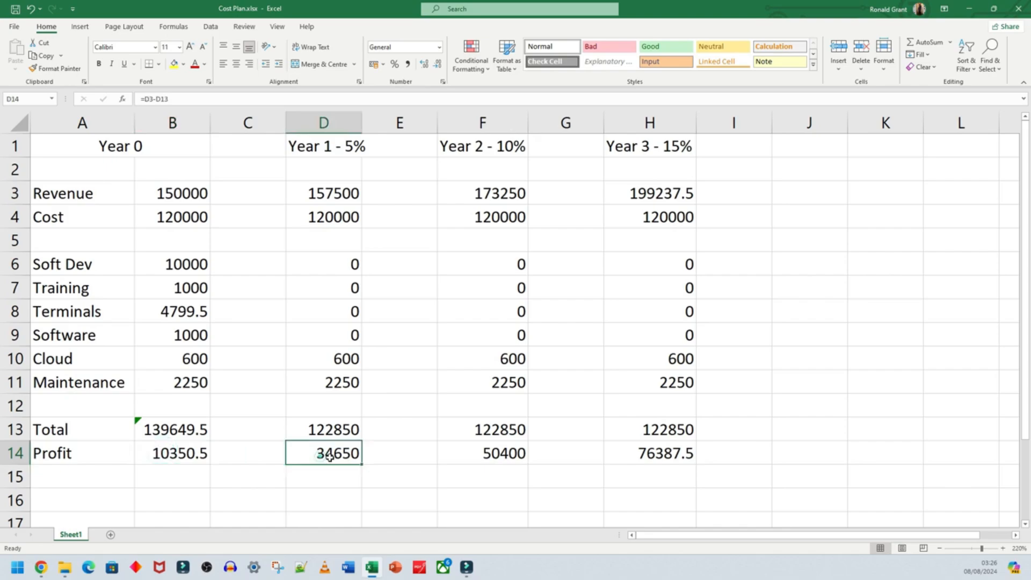
pyautogui.click(499, 455)
pyautogui.click(659, 453)
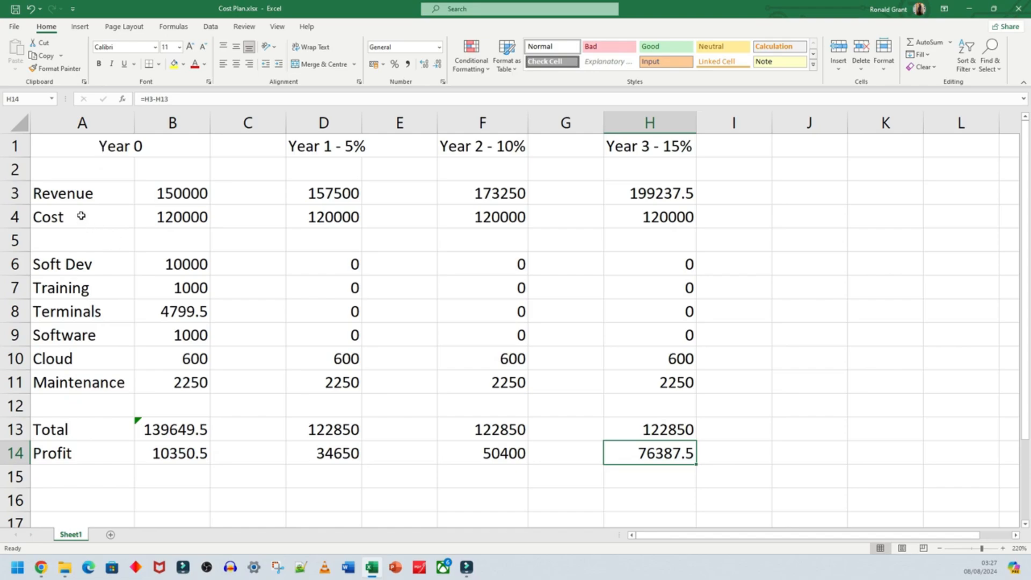
pyautogui.moveTo(86, 194); pyautogui.dragTo(96, 447)
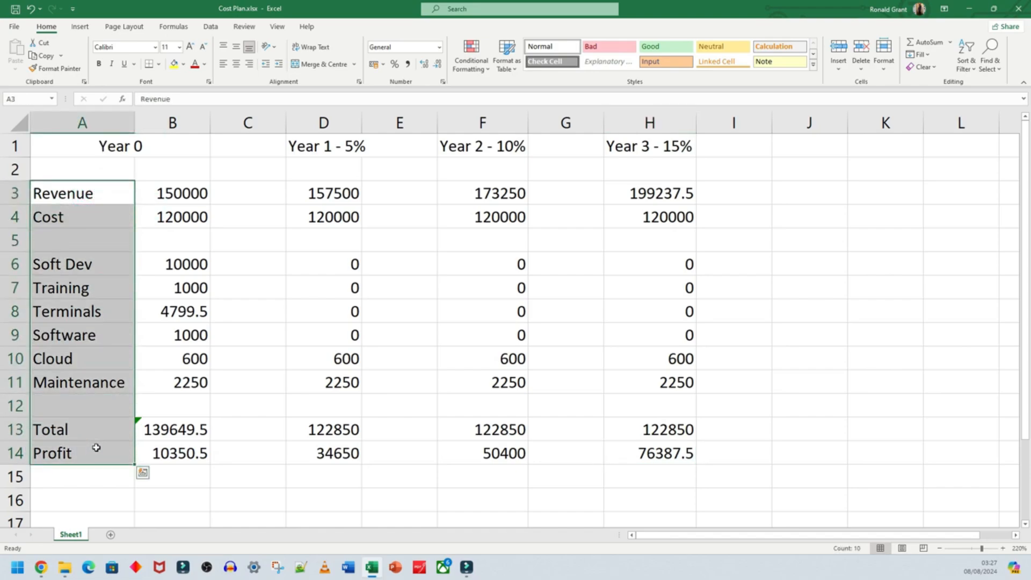
pyautogui.click(105, 336)
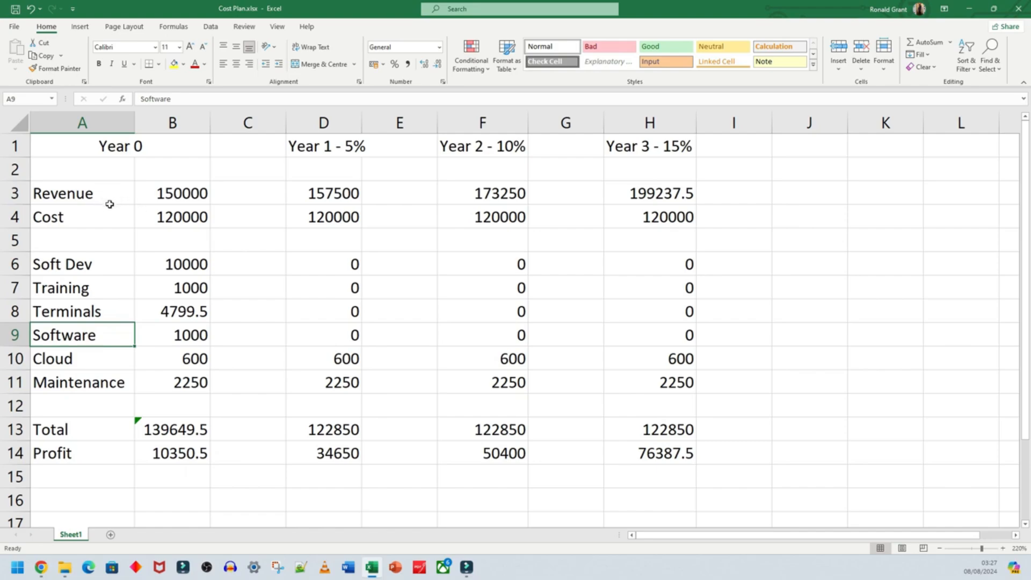
# - Widen column D so the "Year 1 - 5%" heading fits inside it
pyautogui.click(122, 149)
pyautogui.click(300, 151)
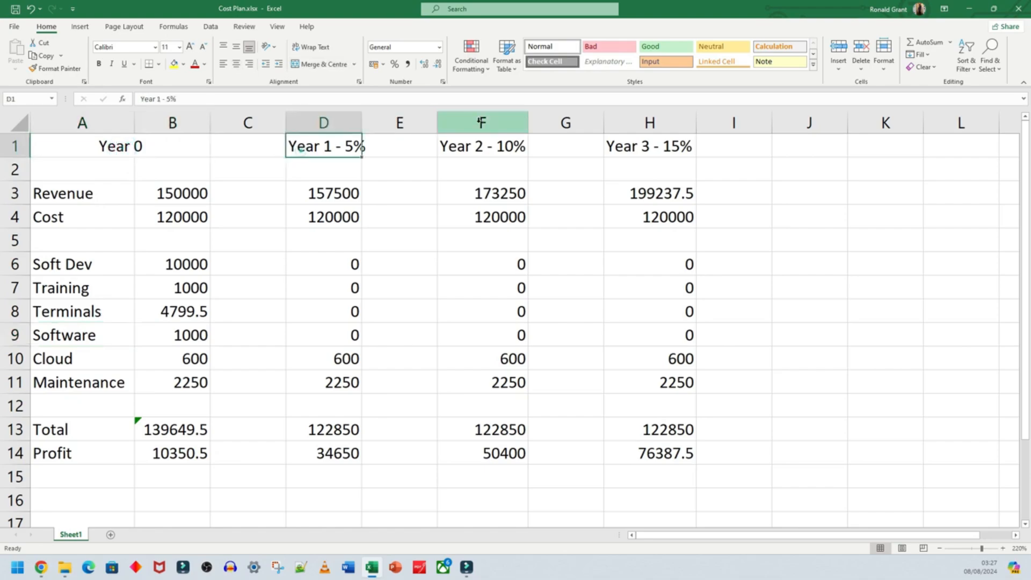
pyautogui.moveTo(361, 118); pyautogui.dragTo(369, 117)
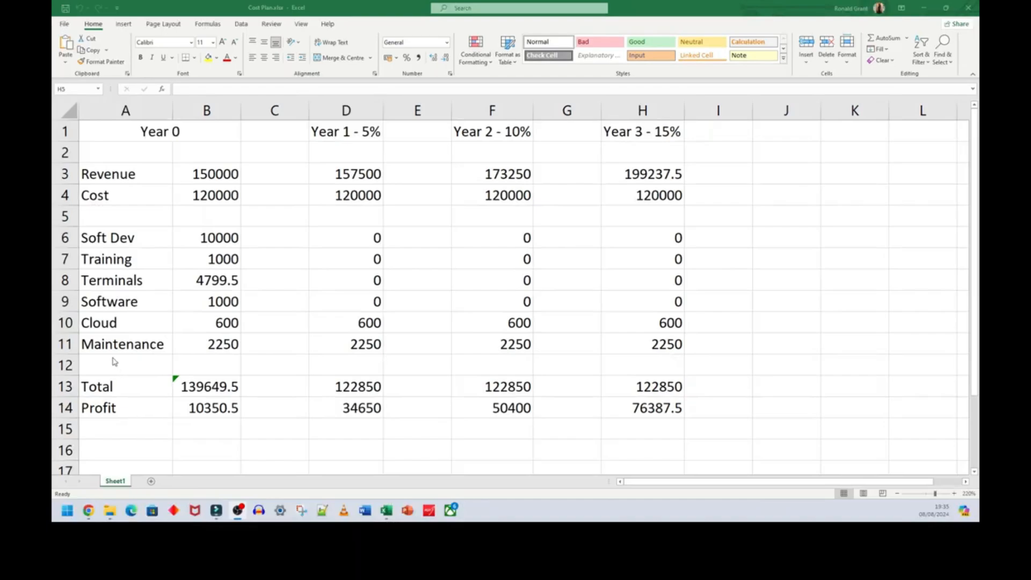
# - Move the Total and Profit rows down by one row, into rows 14 and 15
pyautogui.click(67, 323)
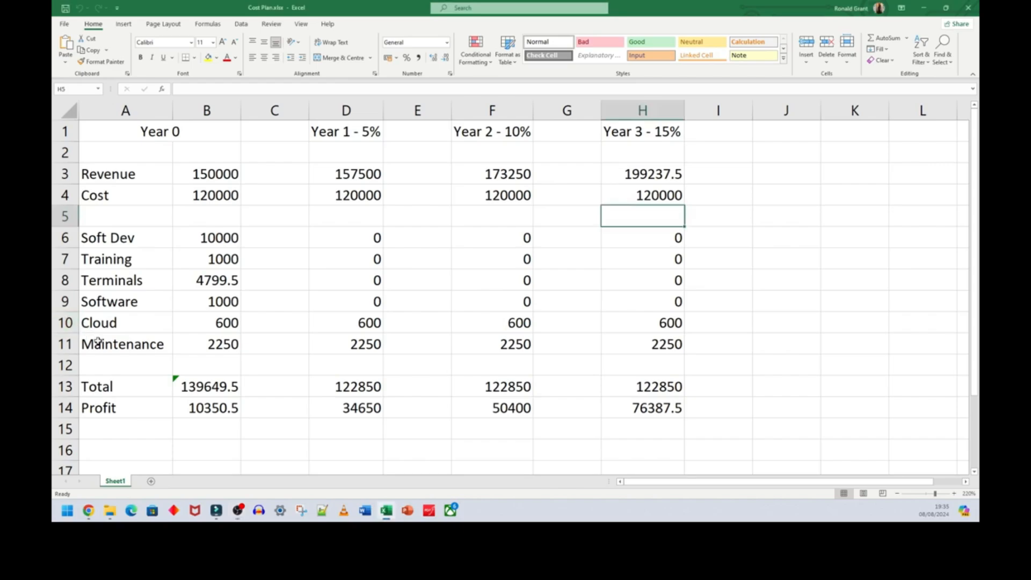
pyautogui.click(67, 323)
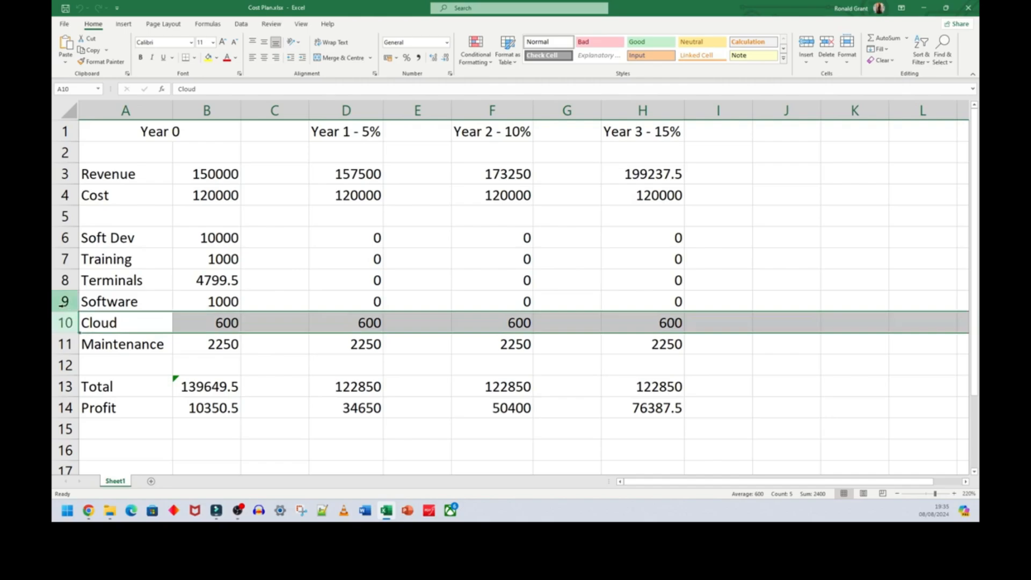
pyautogui.click(105, 362)
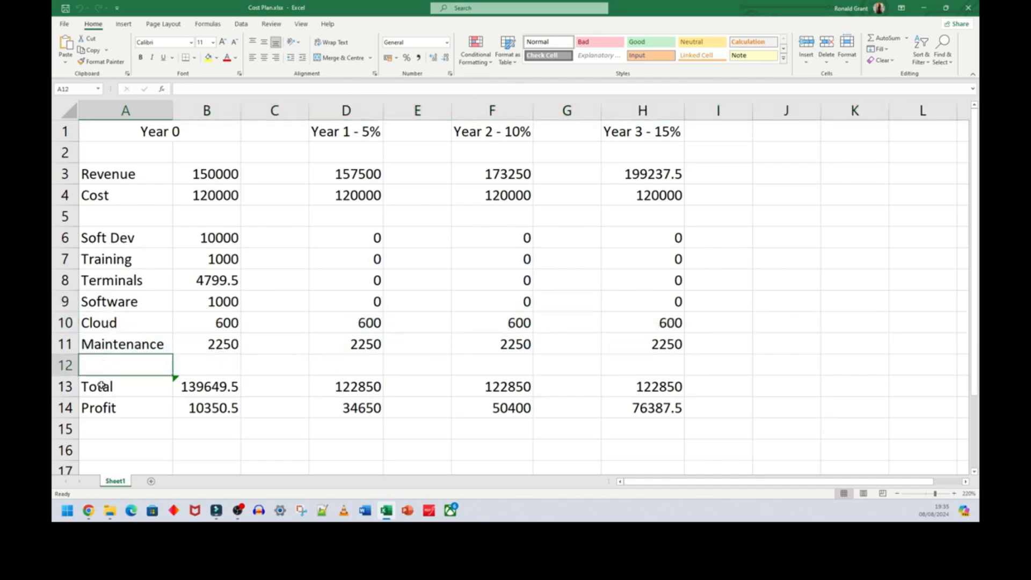
pyautogui.moveTo(101, 385); pyautogui.dragTo(672, 429)
# - Add a "Server" cost line in cell A12 with a Year 0 cost of 10000 in B12
pyautogui.click(107, 367)
pyautogui.write('S')
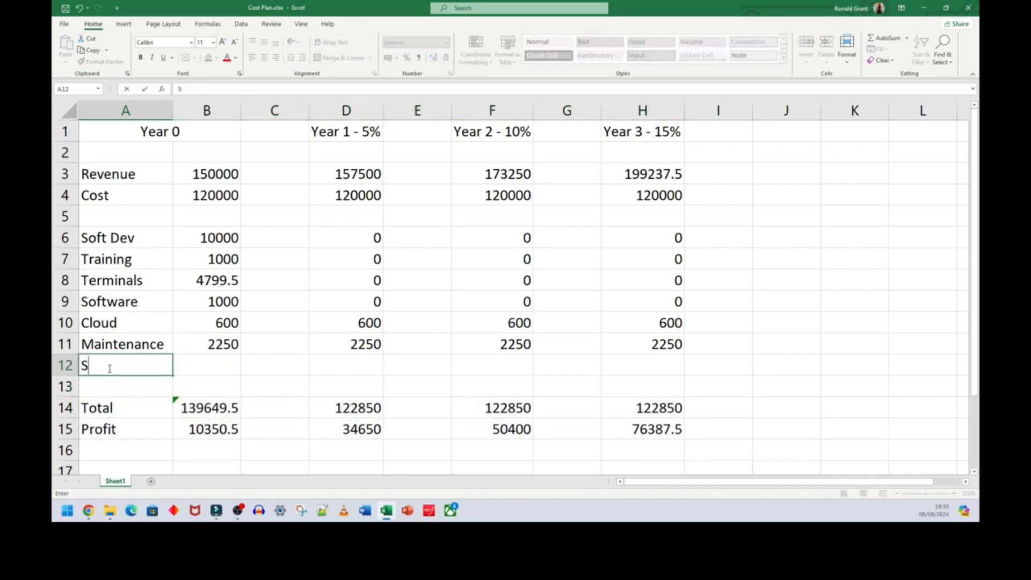
pyautogui.write('erver')
pyautogui.press('Tab')
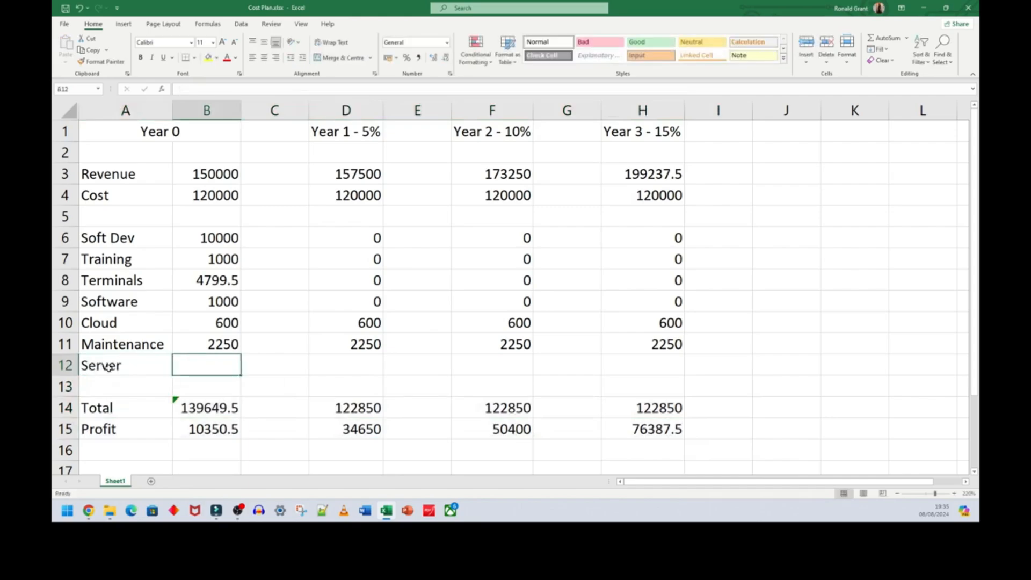
pyautogui.write('10000')
pyautogui.press('Return')
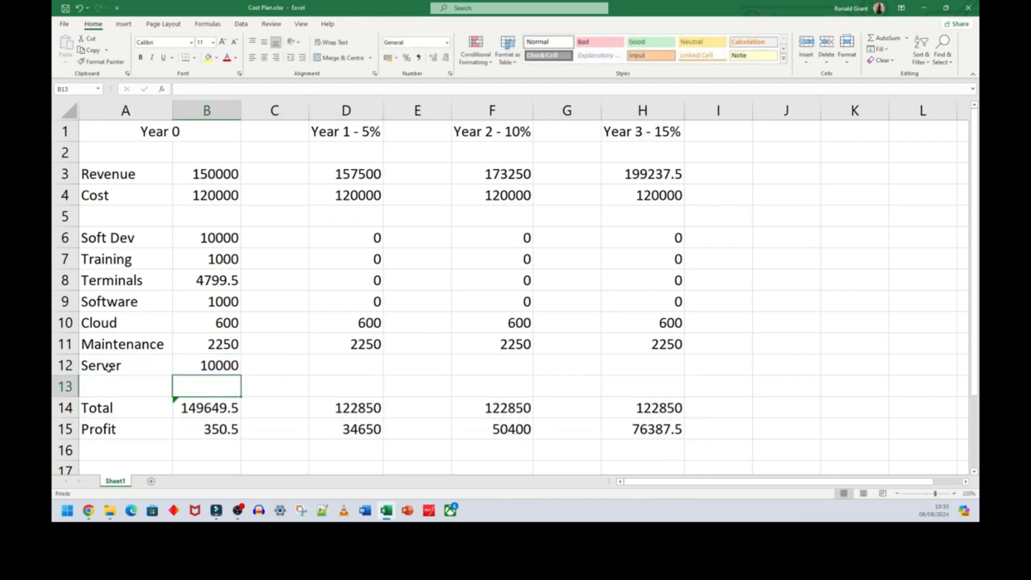
# - Enter the label "Total with Server" in cell A17 and widen column A to fit it
pyautogui.scroll(-2, 108, 366)
pyautogui.click(209, 280)
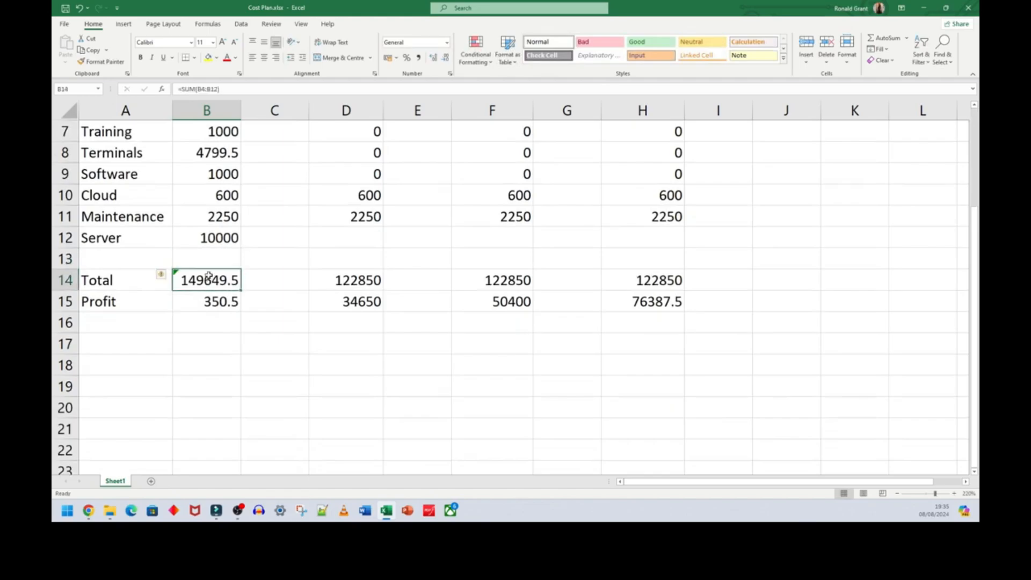
pyautogui.click(118, 343)
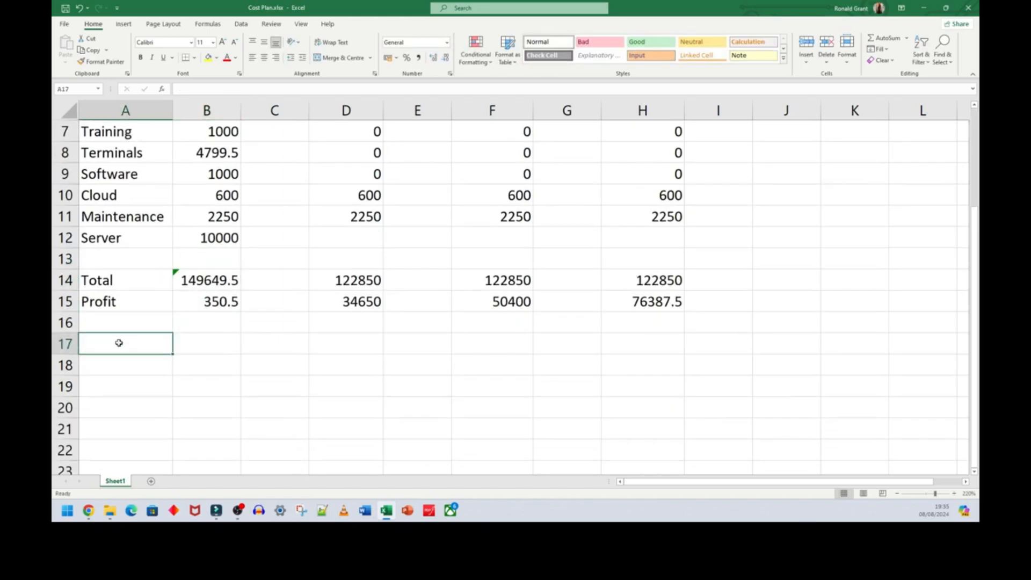
pyautogui.write('Total with Server')
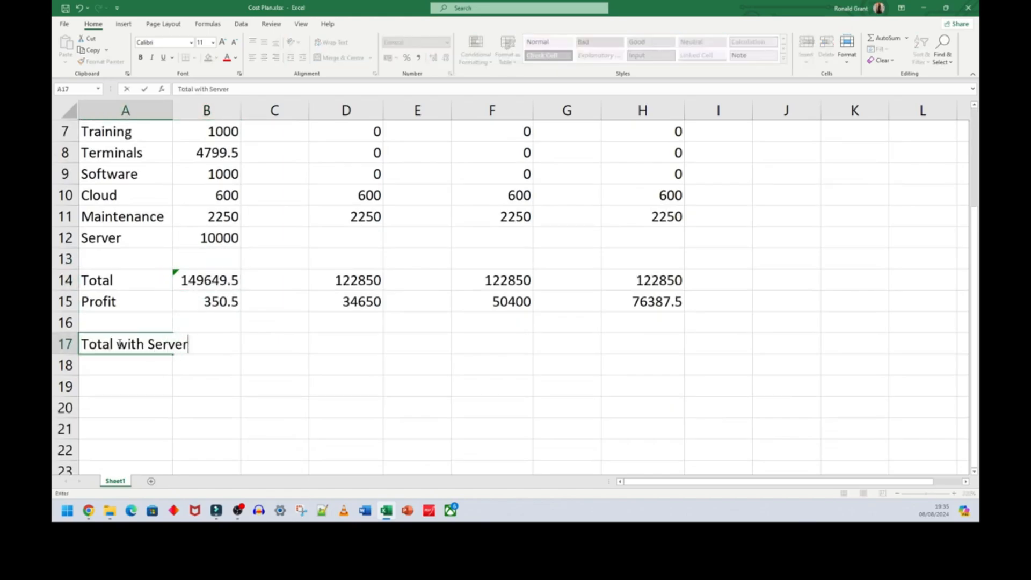
pyautogui.press('Tab')
# - Total the Year 0 costs with the server but without cloud in cell B17, using a SUM over B4:B9 and B11:B12
pyautogui.scroll(1, 287, 418)
pyautogui.write('=sum(')
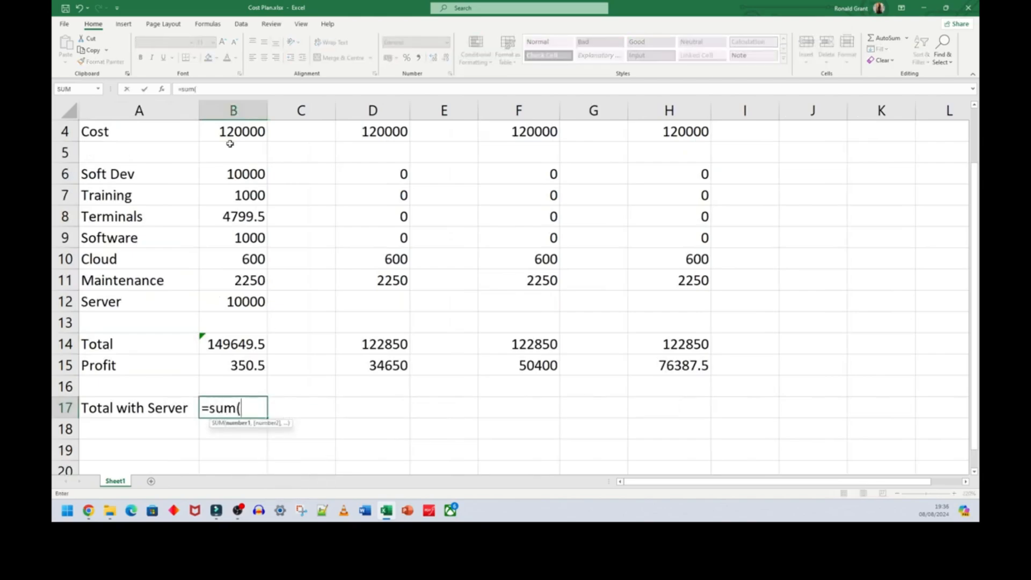
pyautogui.moveTo(237, 133); pyautogui.dragTo(243, 235)
pyautogui.write(',')
pyautogui.moveTo(239, 280); pyautogui.dragTo(268, 297)
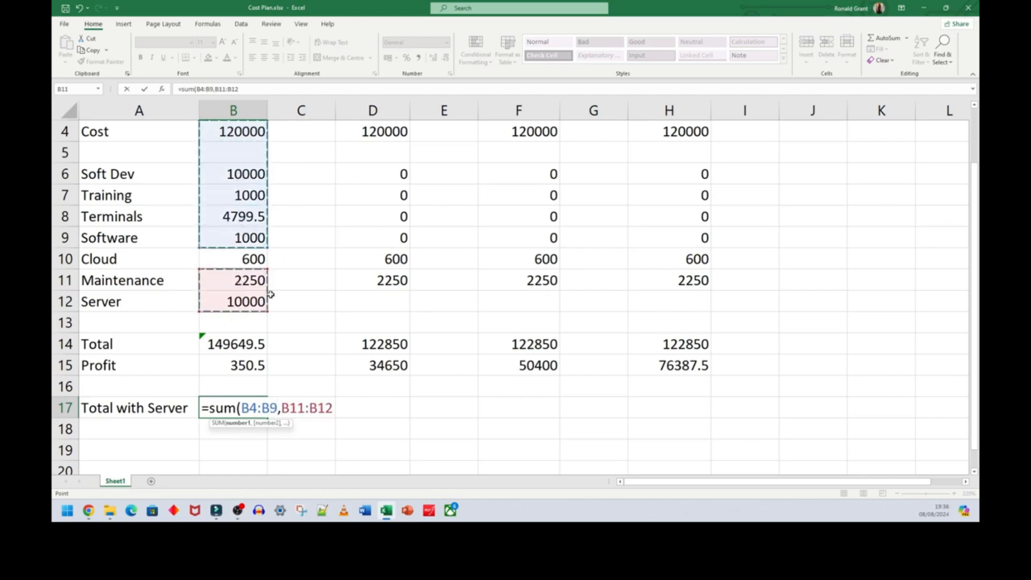
pyautogui.press('Return')
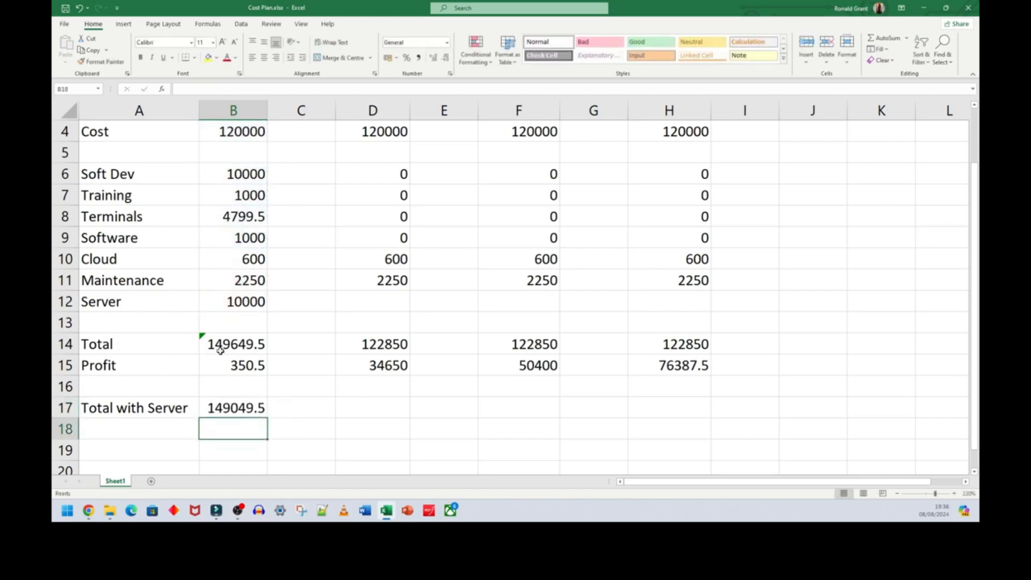
# - Relabel the Total row in cell A14 as "Total with Cloud"
pyautogui.click(110, 346)
pyautogui.hotkey('shift', 'space')
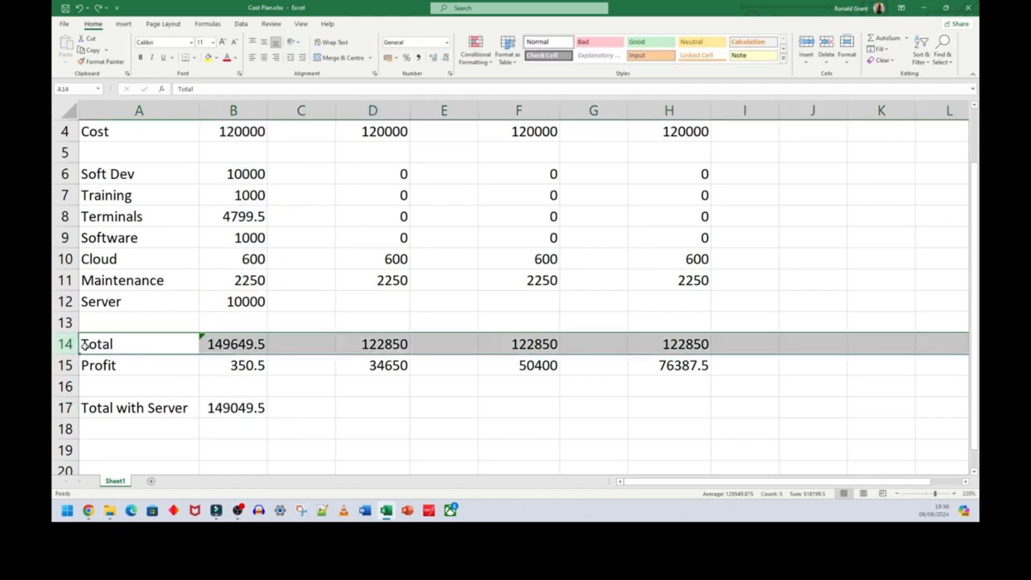
pyautogui.doubleClick(119, 348)
pyautogui.write('with Cloud')
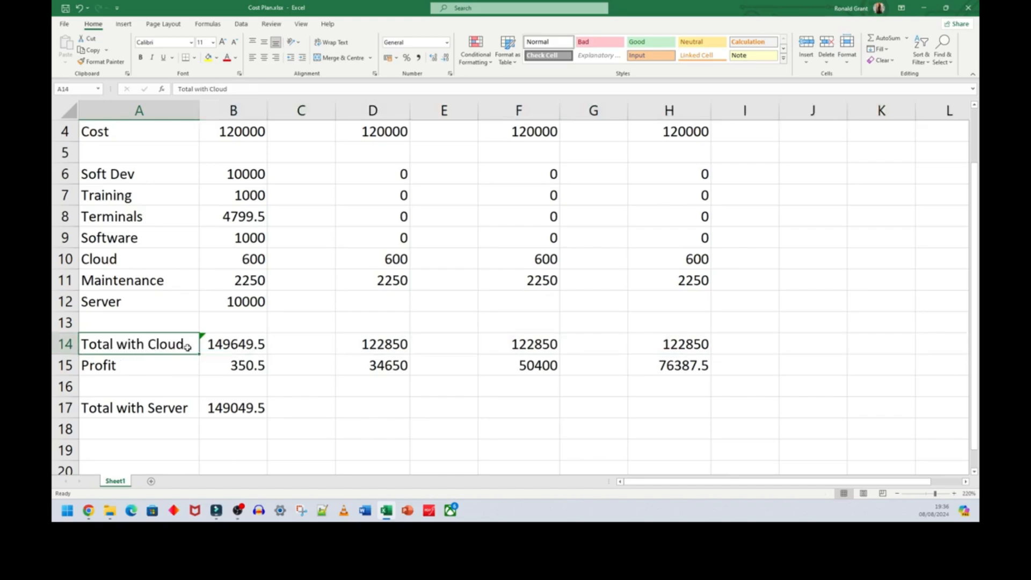
# - Replace the Year 0 cloud total in B14 with a SUM over B4:B11, leaving out the server cost
pyautogui.doubleClick(253, 344)
pyautogui.tripleClick(261, 347)
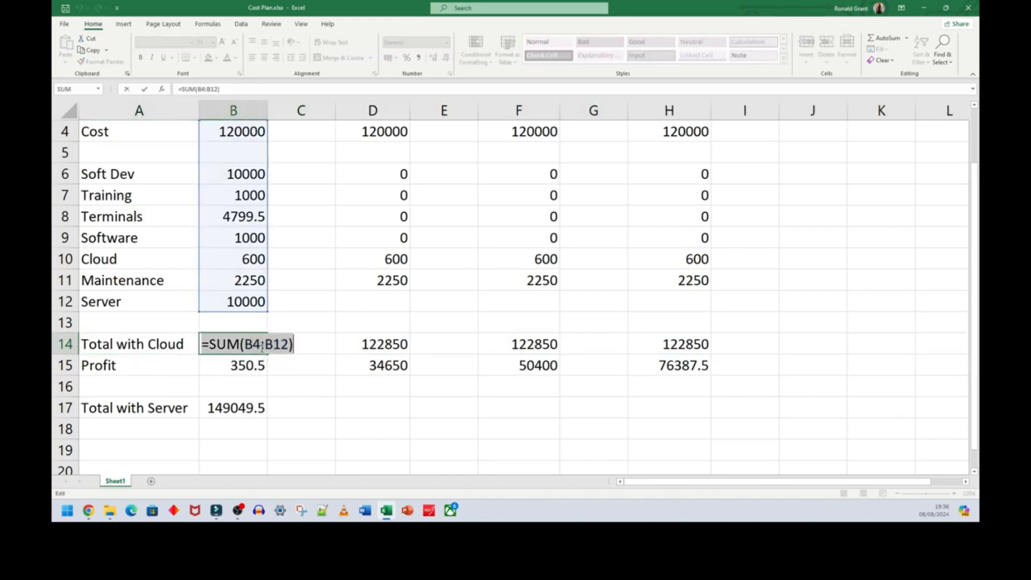
pyautogui.write('s')
pyautogui.press('BackSpace')
pyautogui.write('=sum)')
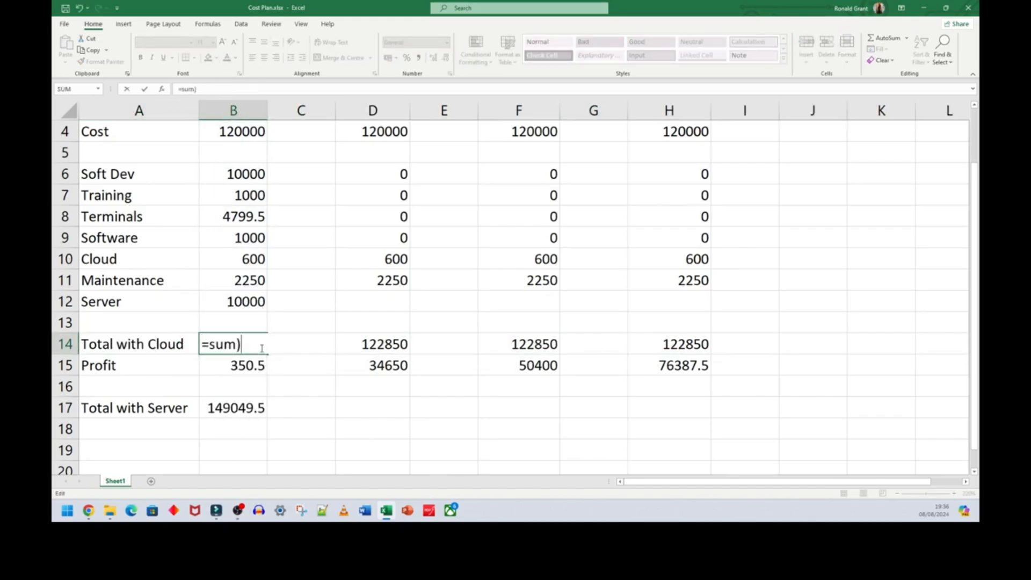
pyautogui.press('BackSpace')
pyautogui.write('(')
pyautogui.moveTo(242, 131); pyautogui.dragTo(239, 276)
pyautogui.press('Return')
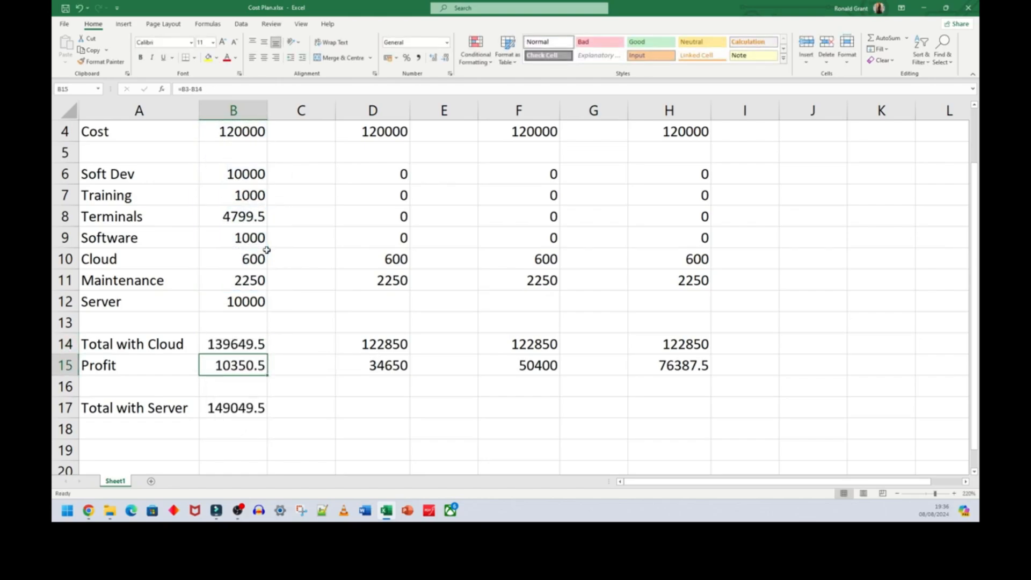
pyautogui.click(339, 379)
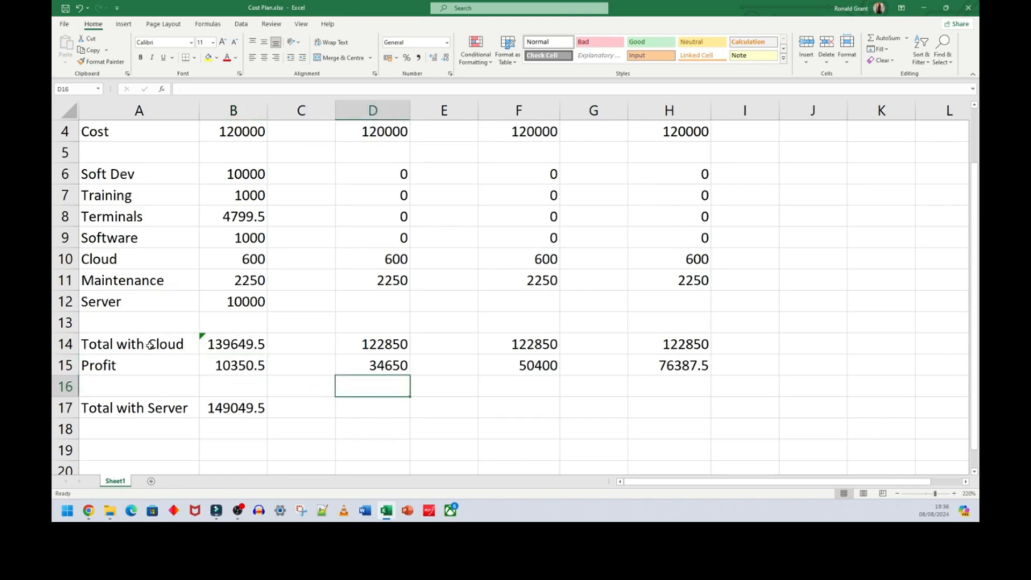
pyautogui.click(70, 343)
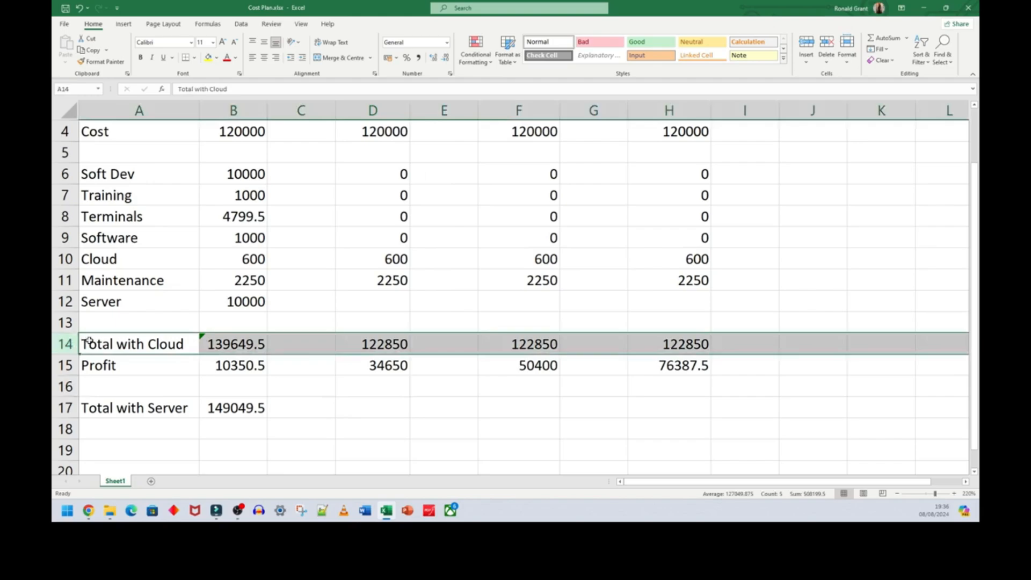
pyautogui.click(239, 344)
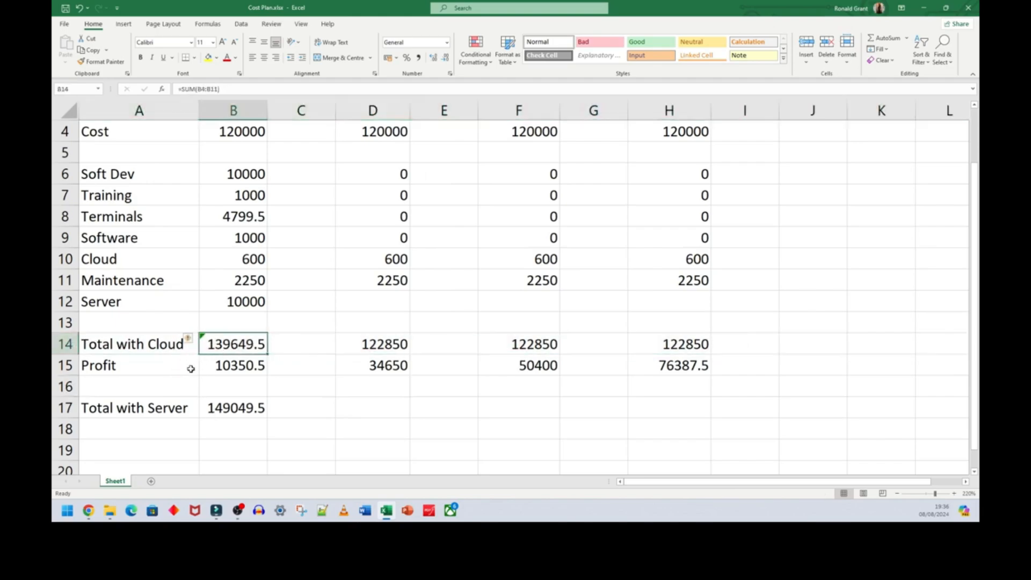
pyautogui.click(235, 367)
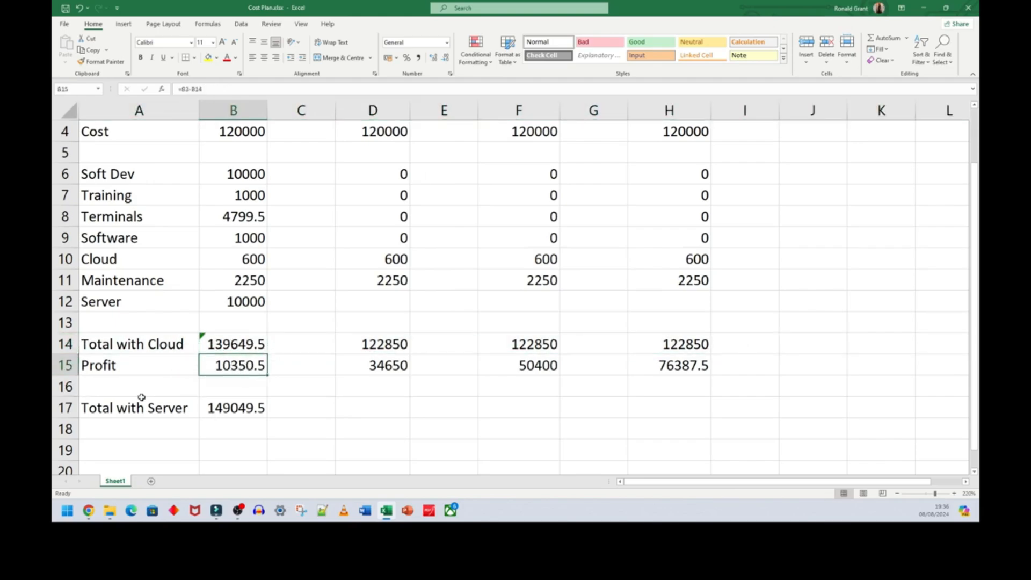
# - Add a "Profit with Server" line in row 18, calculating B18 as the Year 0 revenue in B3 minus the server total in B17
pyautogui.click(65, 407)
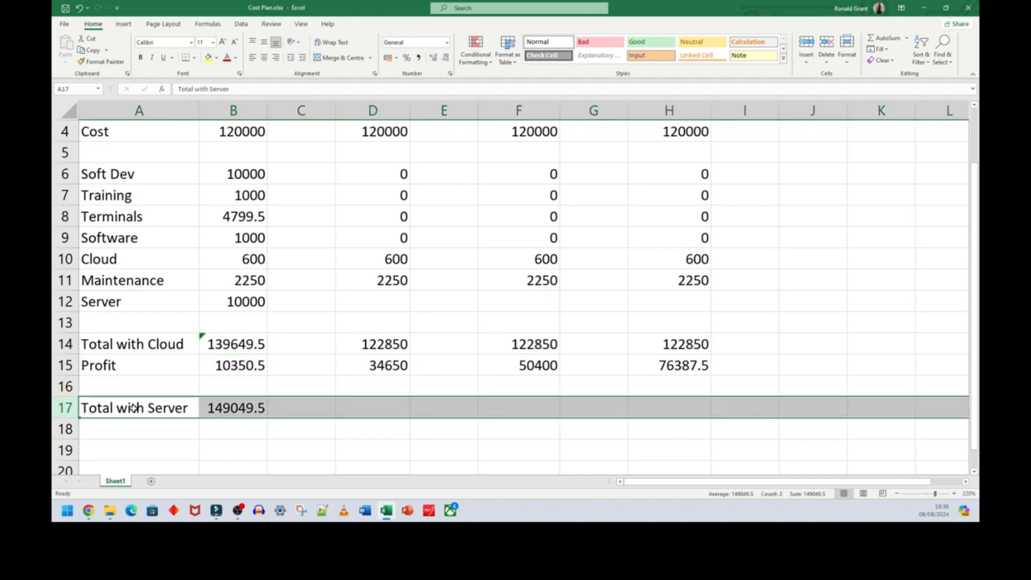
pyautogui.click(146, 430)
pyautogui.write('Profit with Server')
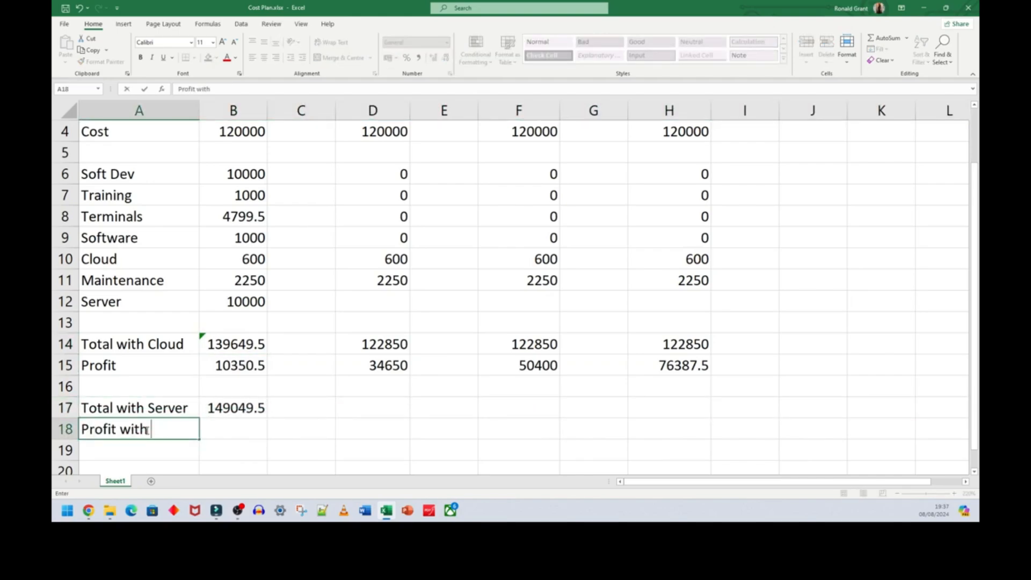
pyautogui.click(224, 430)
pyautogui.write('=')
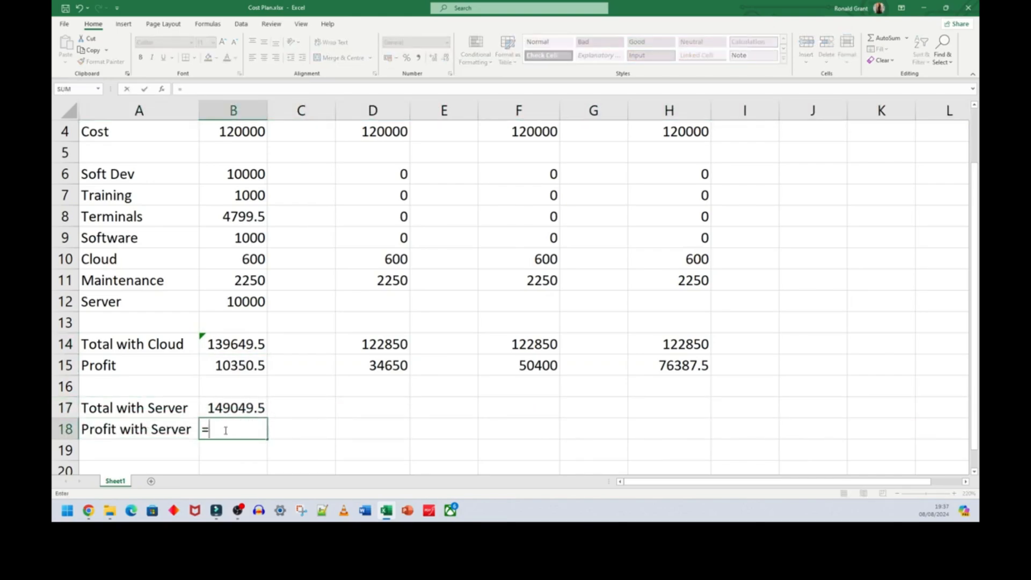
pyautogui.scroll(1, 230, 268)
pyautogui.click(245, 173)
pyautogui.write('-')
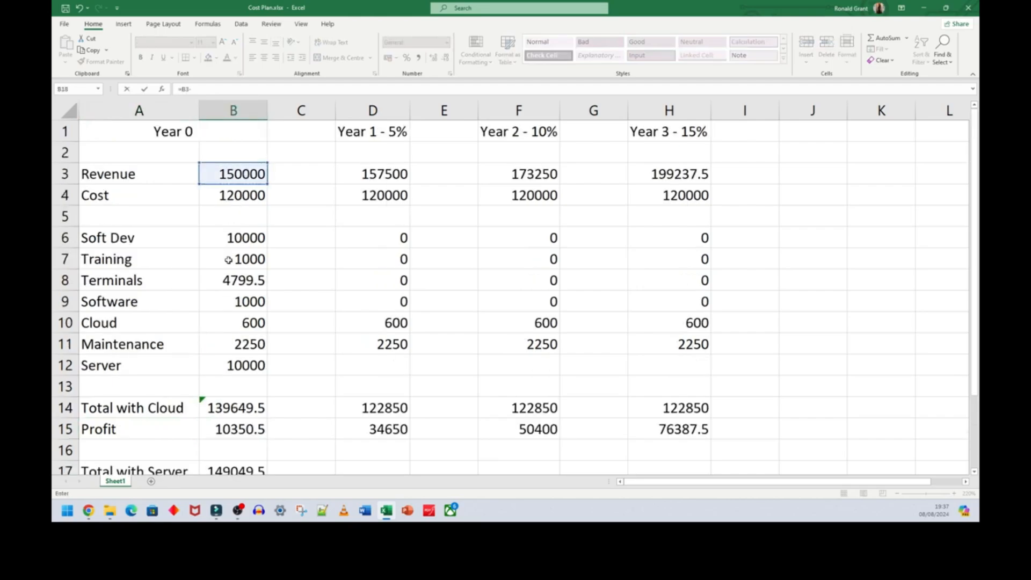
pyautogui.scroll(-1, 230, 258)
pyautogui.click(242, 408)
pyautogui.press('Return')
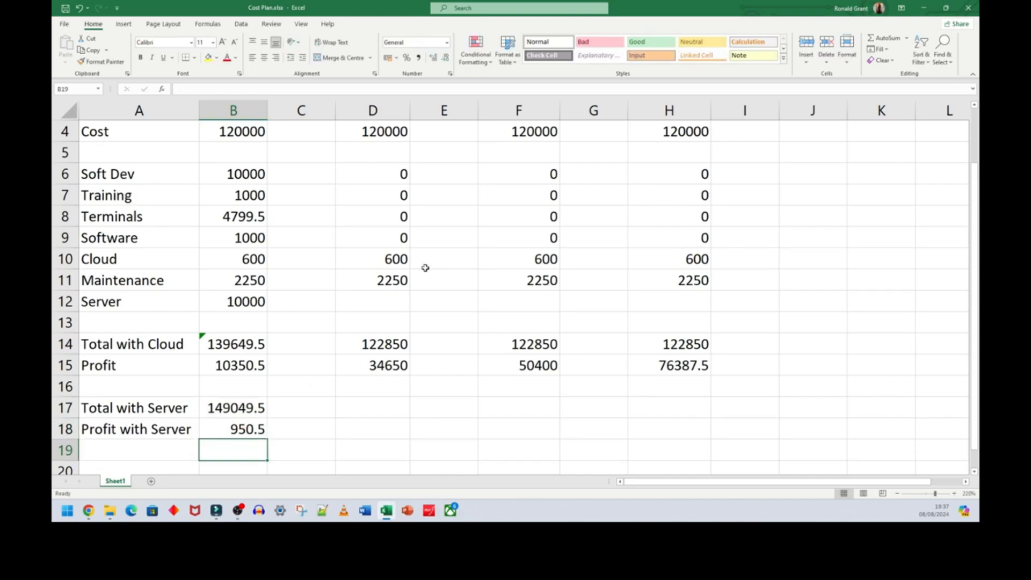
# - Compare the cloud and server totals and profits in rows 14 to 18
pyautogui.moveTo(108, 343); pyautogui.dragTo(247, 429)
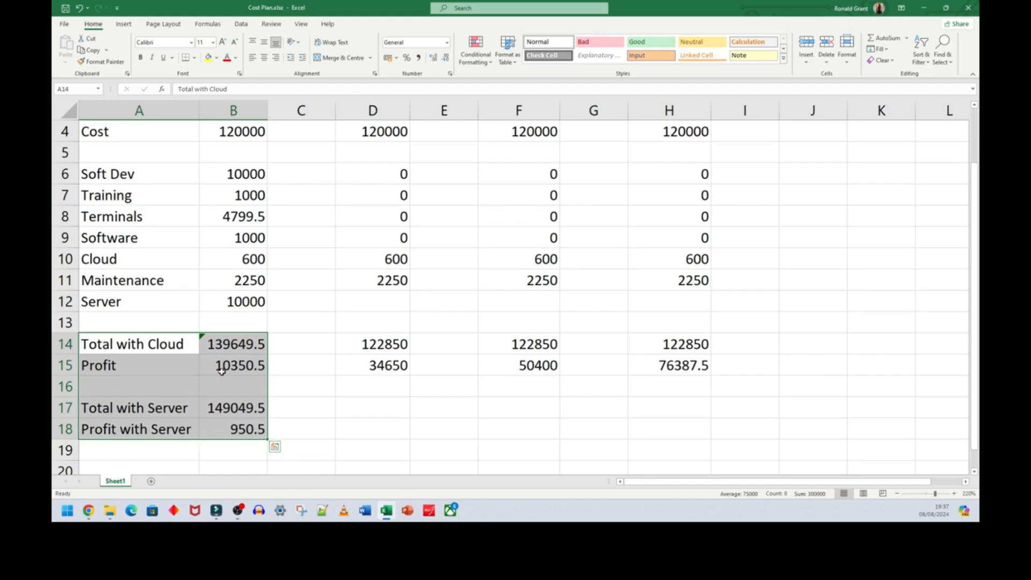
pyautogui.click(234, 342)
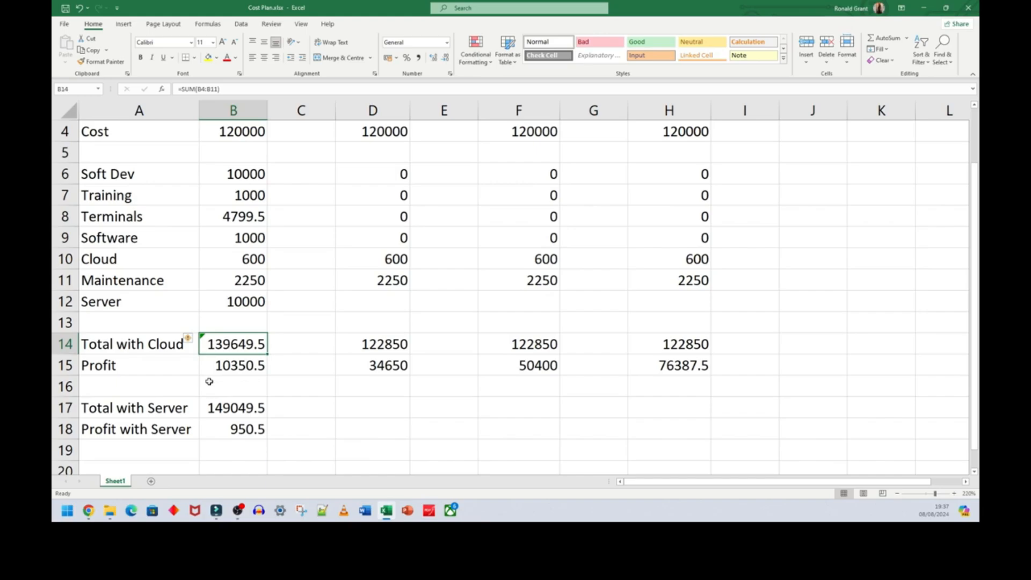
pyautogui.click(226, 408)
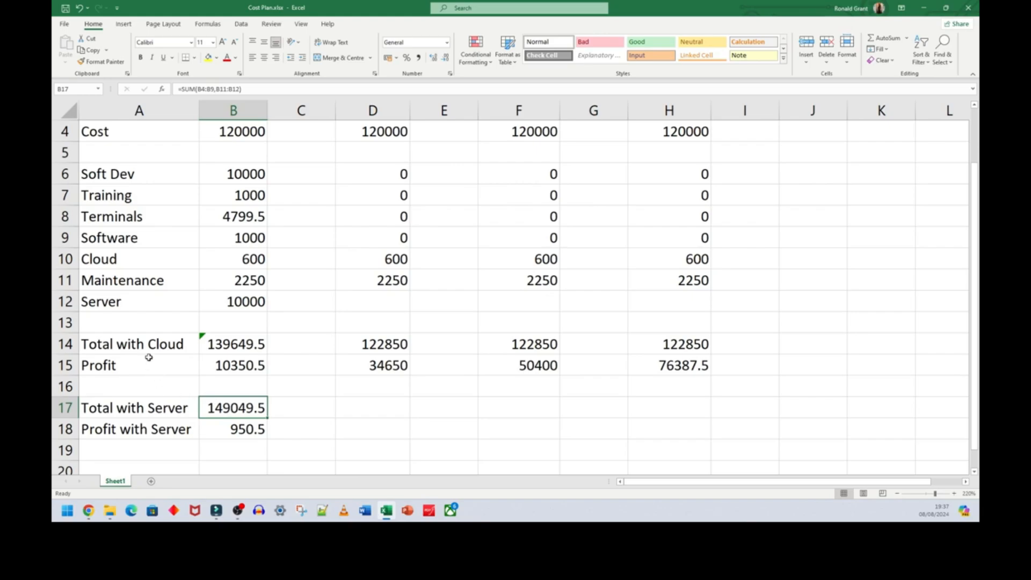
pyautogui.moveTo(132, 345); pyautogui.dragTo(675, 432)
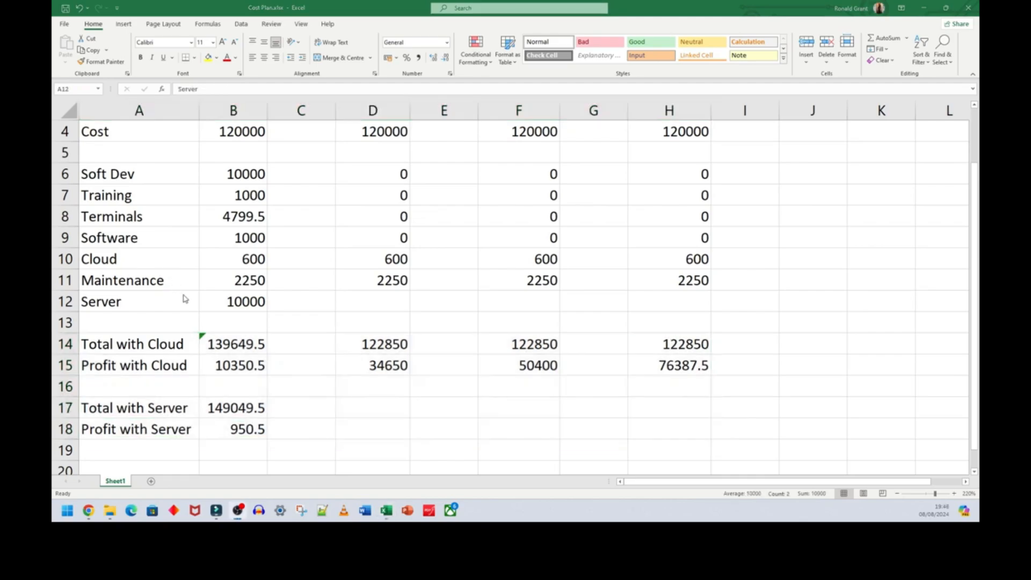
# - Enter a Server cost of 0 for Years 1, 2 and 3 in cells D12, F12 and H12
pyautogui.click(57, 299)
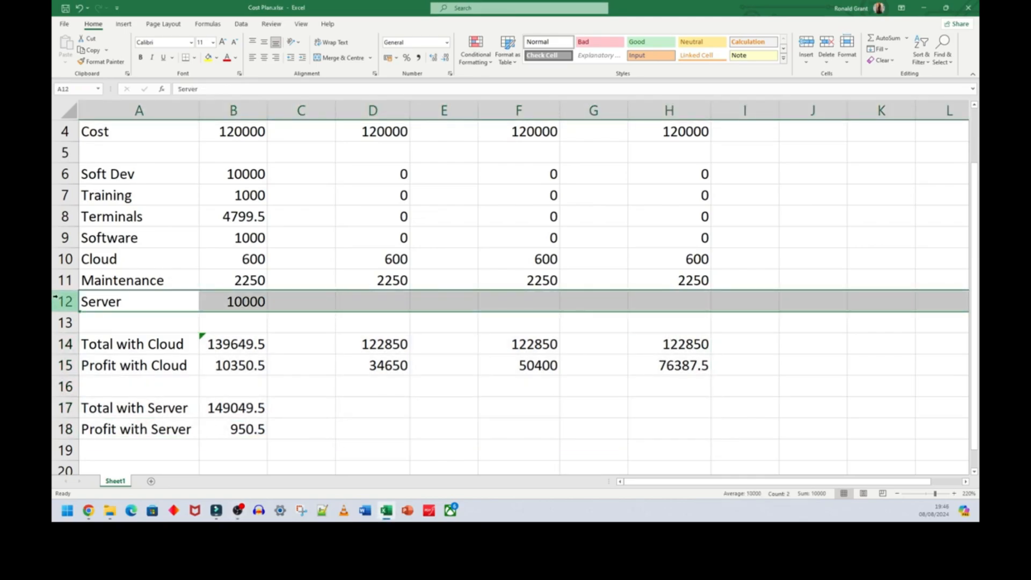
pyautogui.click(377, 297)
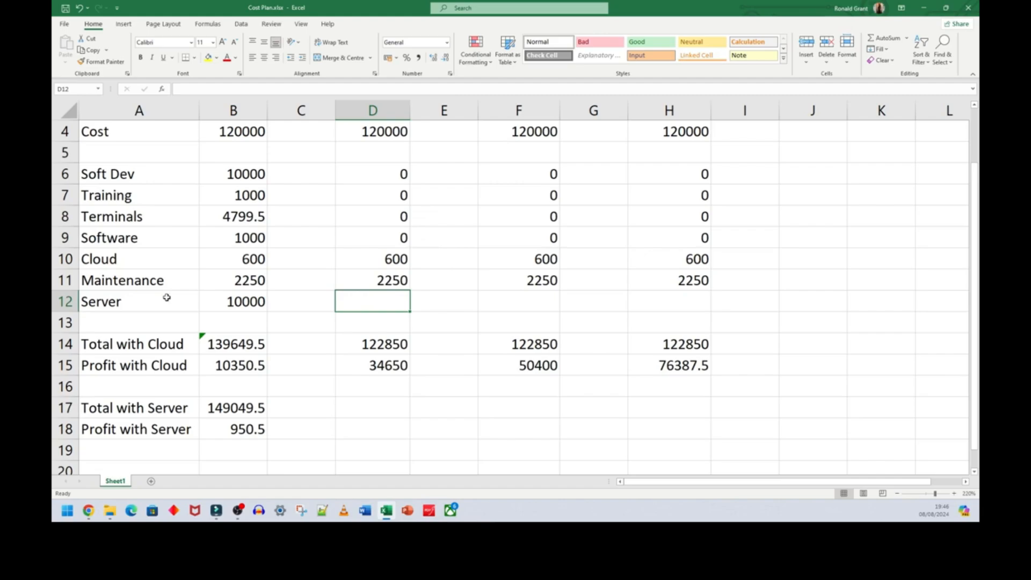
pyautogui.click(137, 283)
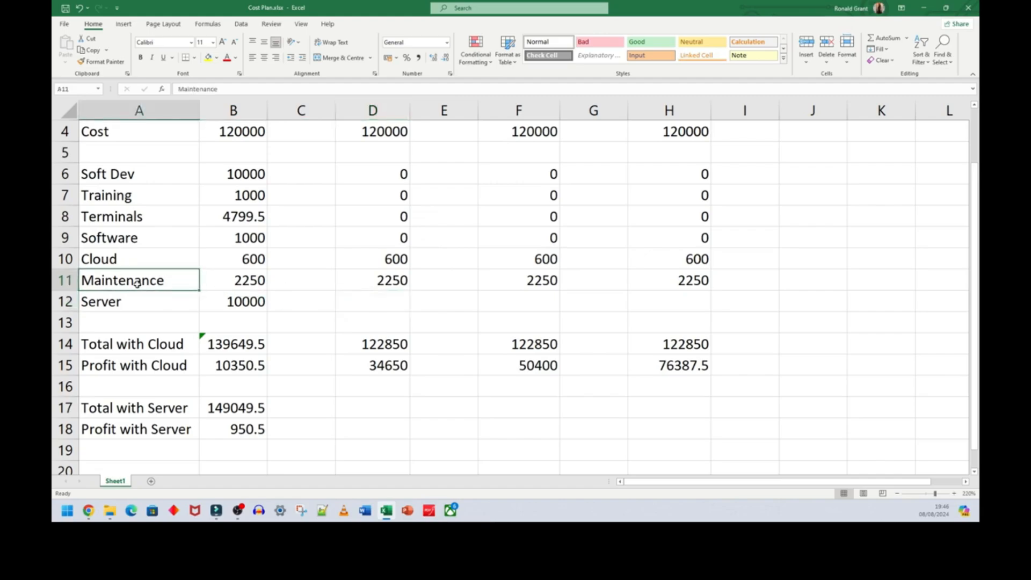
pyautogui.click(358, 307)
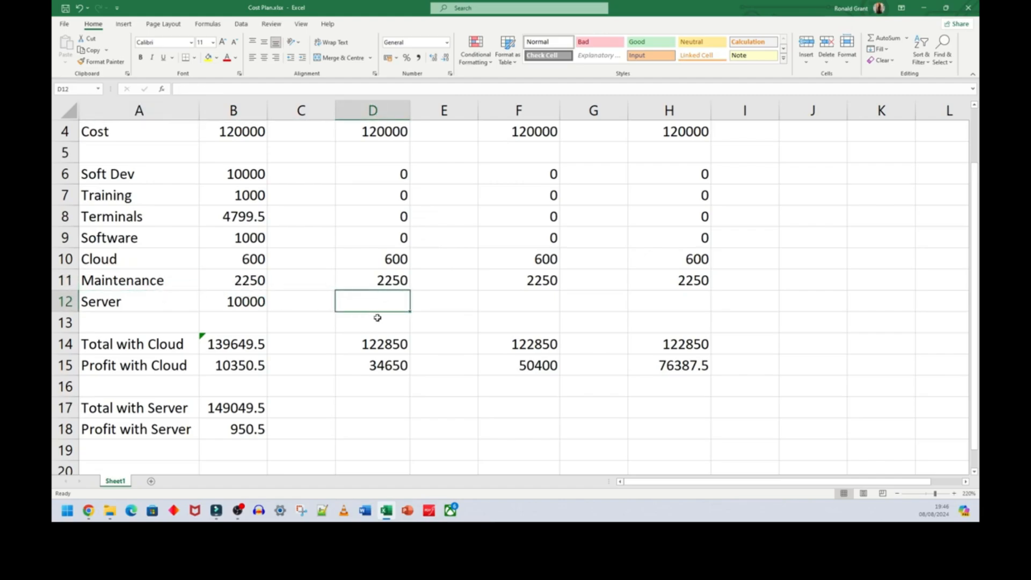
pyautogui.write('0')
pyautogui.click(523, 301)
pyautogui.write('0')
pyautogui.click(659, 307)
pyautogui.write('0')
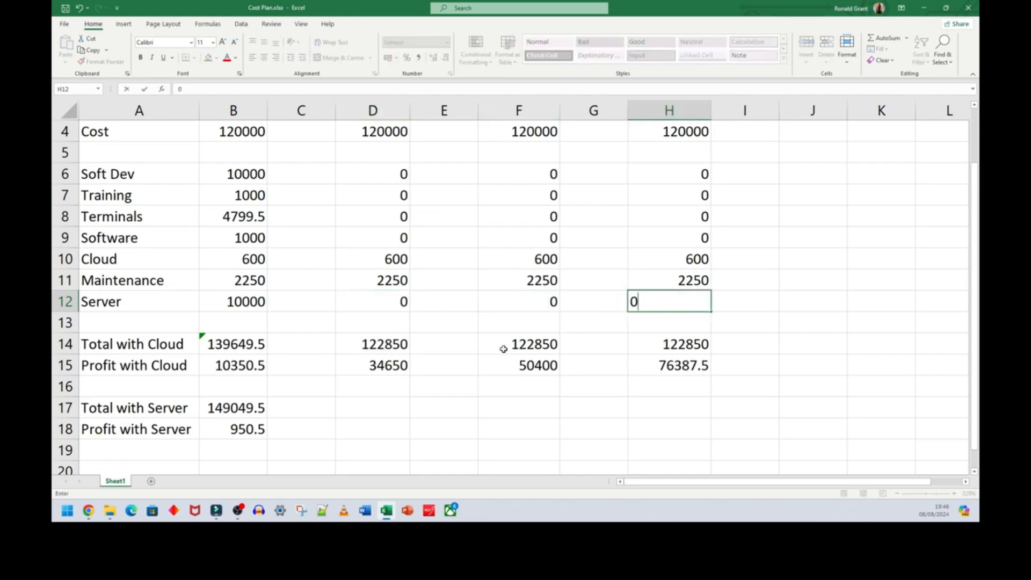
# - Compare the one-off server cost in row 12 with the yearly cloud costs in row 10
pyautogui.click(63, 302)
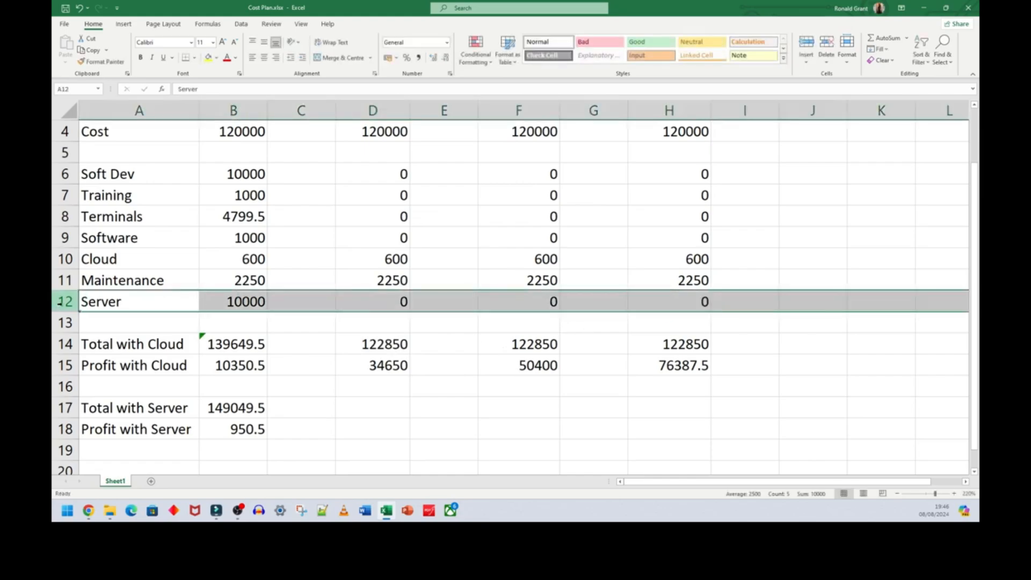
pyautogui.click(245, 301)
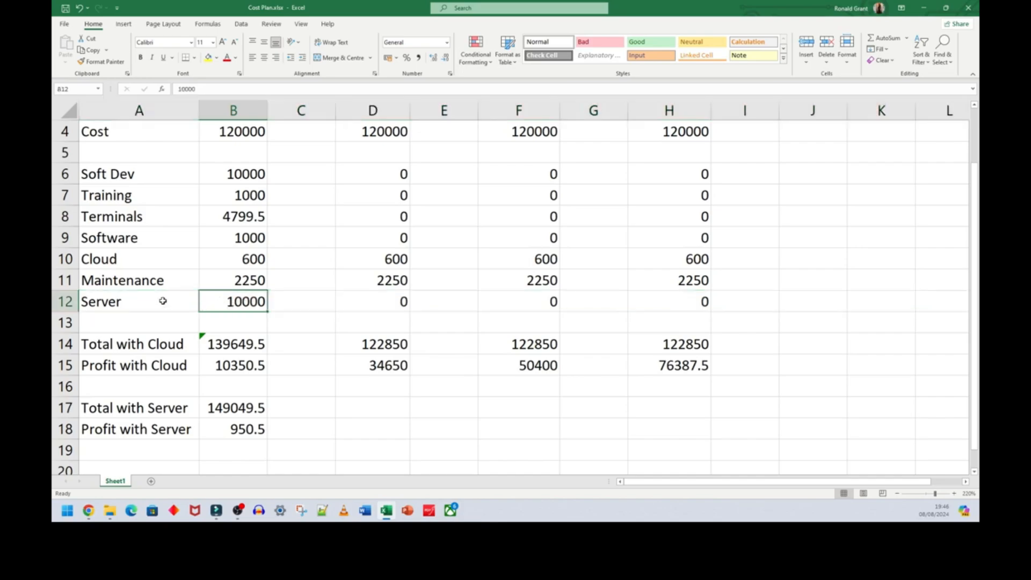
pyautogui.click(65, 259)
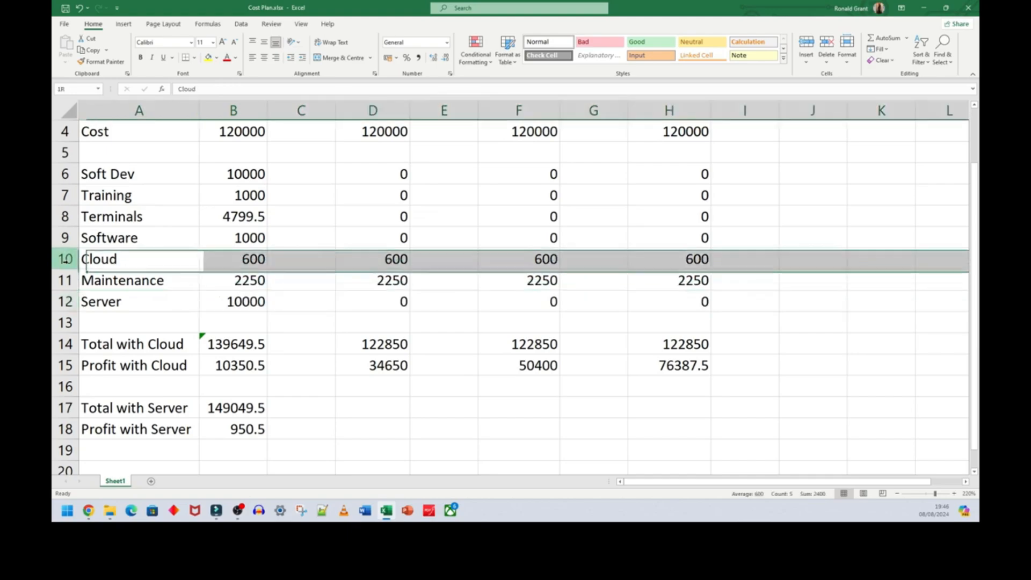
pyautogui.click(232, 256)
pyautogui.click(357, 257)
pyautogui.click(528, 251)
pyautogui.click(663, 254)
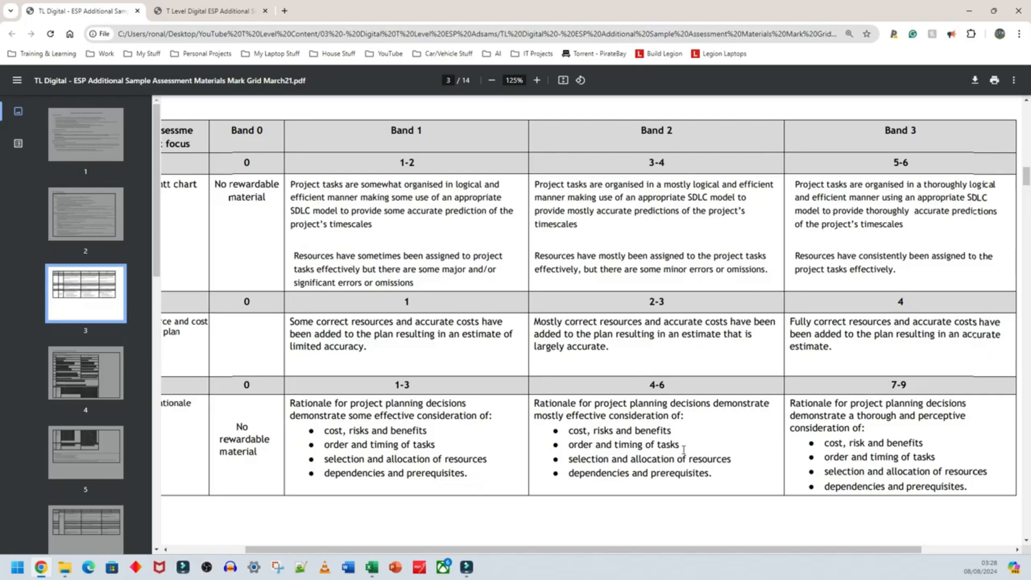
# - Examine the Band 1 to Band 3 criteria for project planning and costs in the mark grid PDF
pyautogui.moveTo(574, 550); pyautogui.dragTo(599, 550)
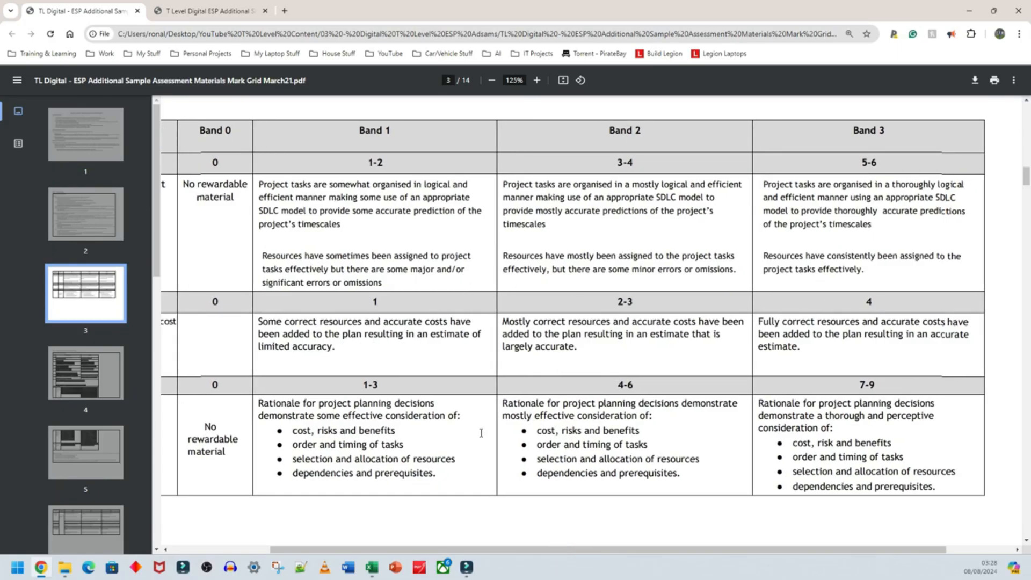
pyautogui.moveTo(525, 551); pyautogui.dragTo(535, 551)
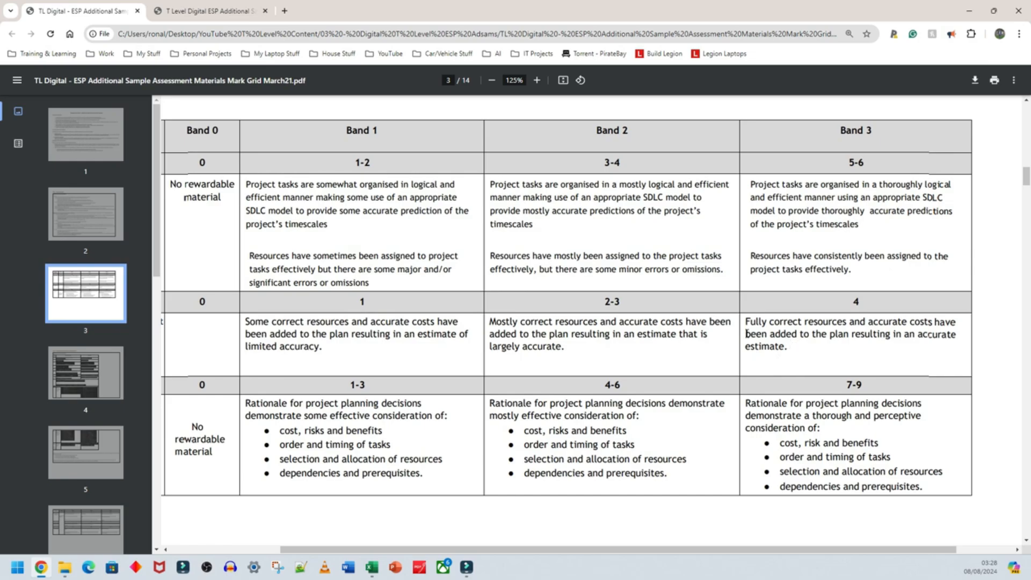
# - Switch to the Cost Plan workbook in Excel and examine the Year 1 total formula and the Year 0 revenue and cost
pyautogui.click(373, 570)
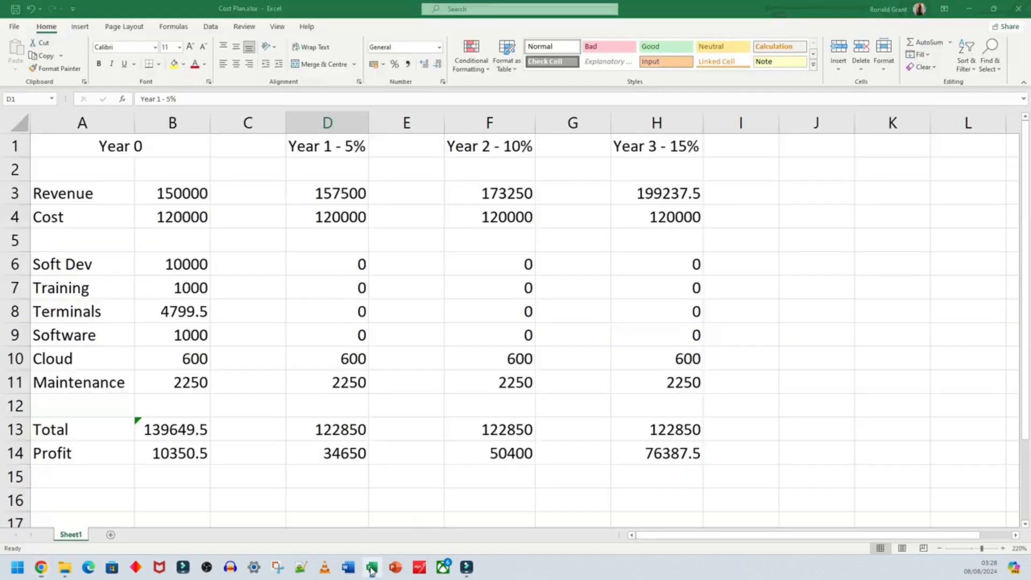
pyautogui.click(327, 435)
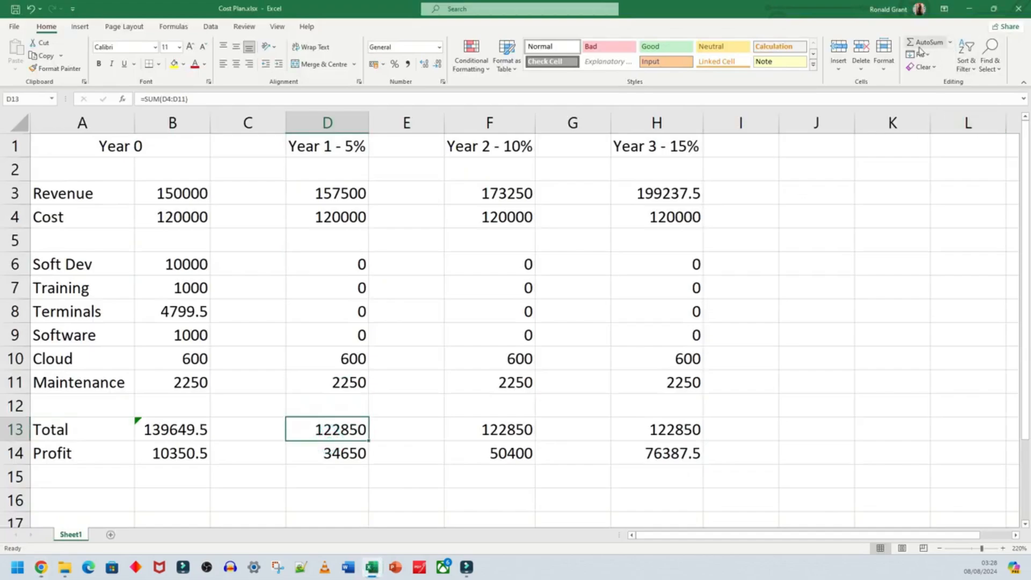
pyautogui.click(760, 194)
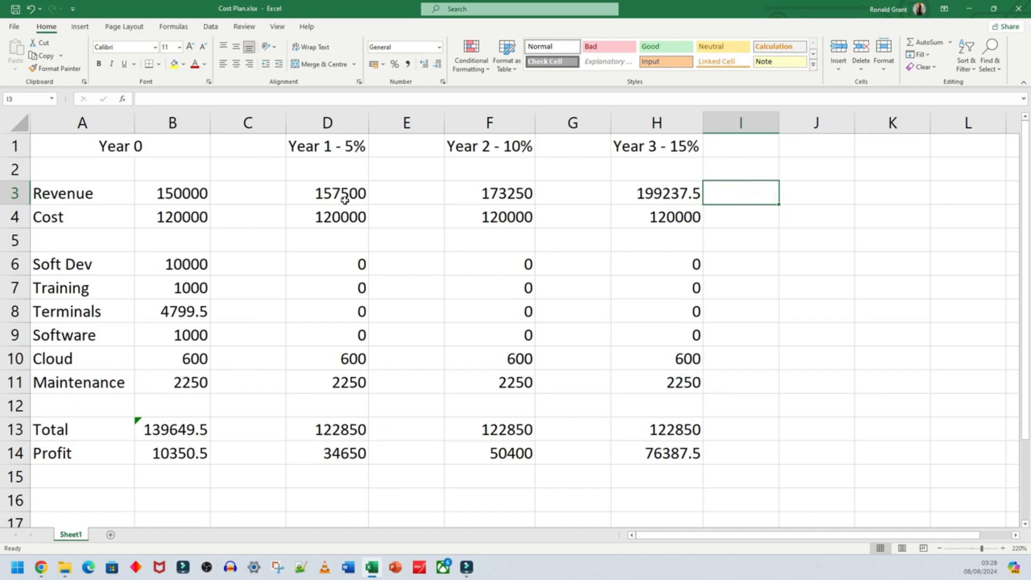
pyautogui.click(164, 195)
pyautogui.click(169, 217)
pyautogui.press('Up')
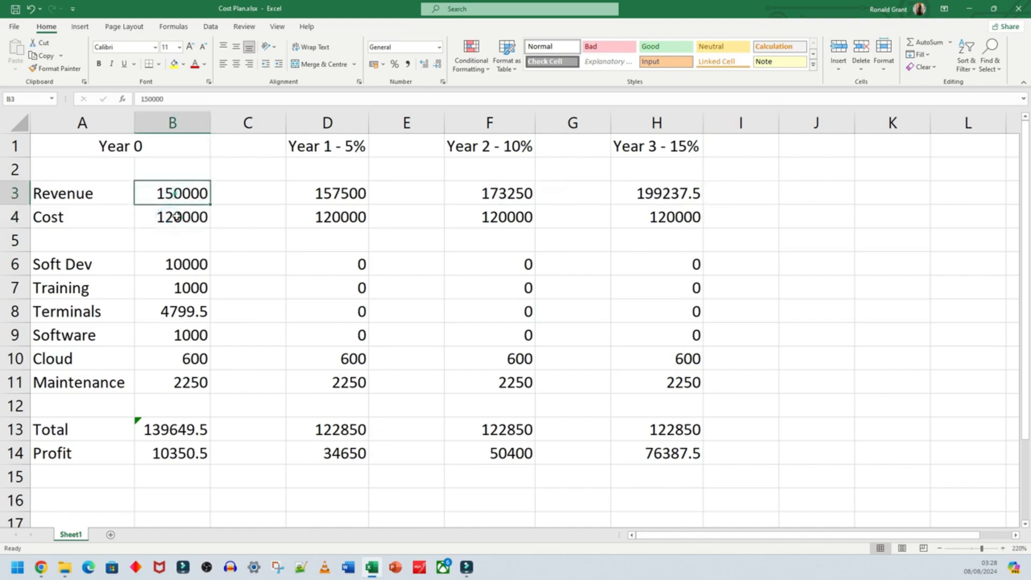
pyautogui.click(178, 220)
pyautogui.click(809, 192)
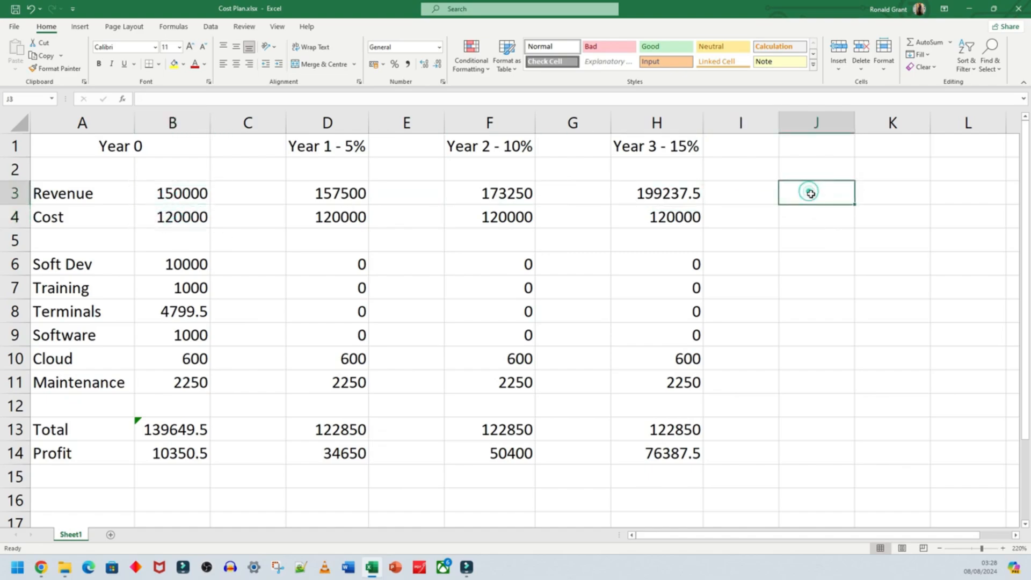
pyautogui.click(177, 194)
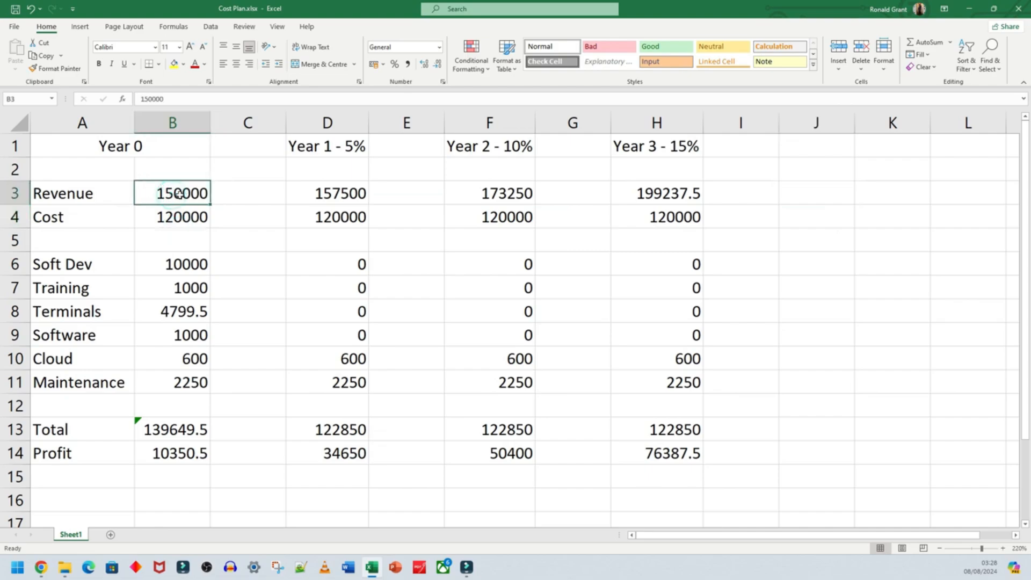
# - Enter 270000 as a fixed number in cell J3 beside the Revenue row
pyautogui.click(821, 192)
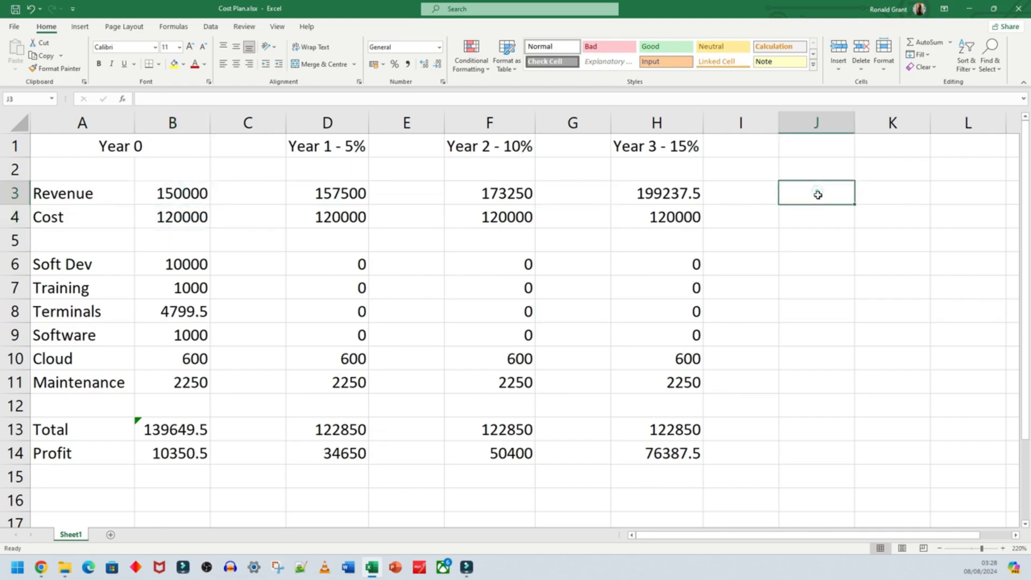
pyautogui.write('27')
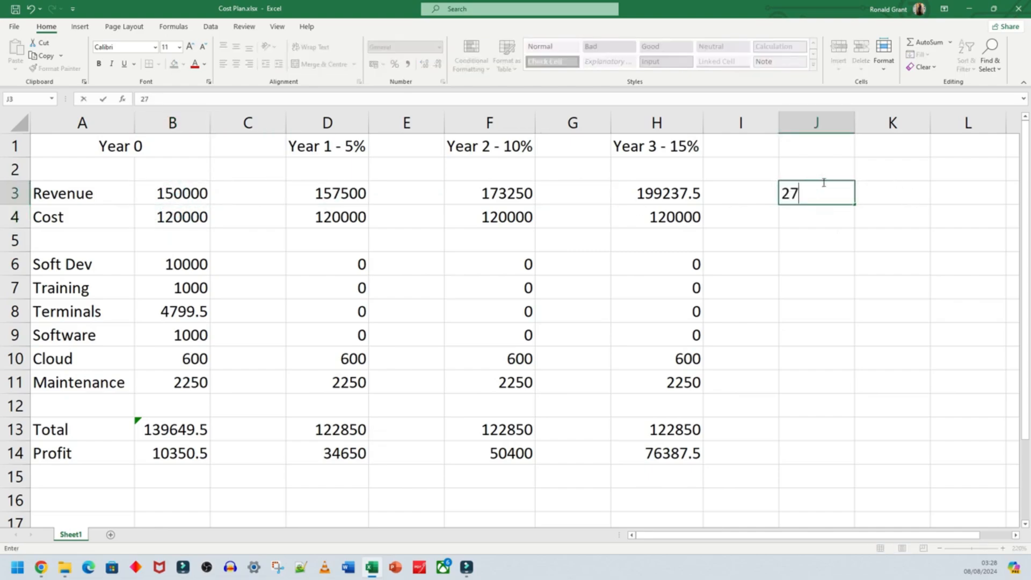
pyautogui.write('0000')
pyautogui.press('Return')
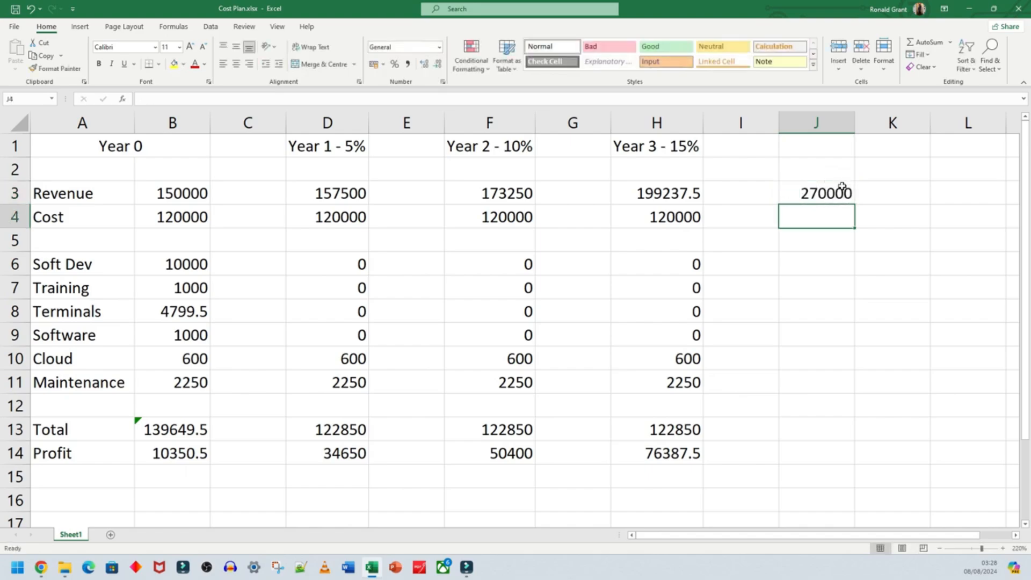
pyautogui.click(842, 186)
pyautogui.click(805, 218)
# - Replace the fixed number in cell J3 with the formula =B3+B4, adding the Year 0 revenue and cost
pyautogui.click(808, 196)
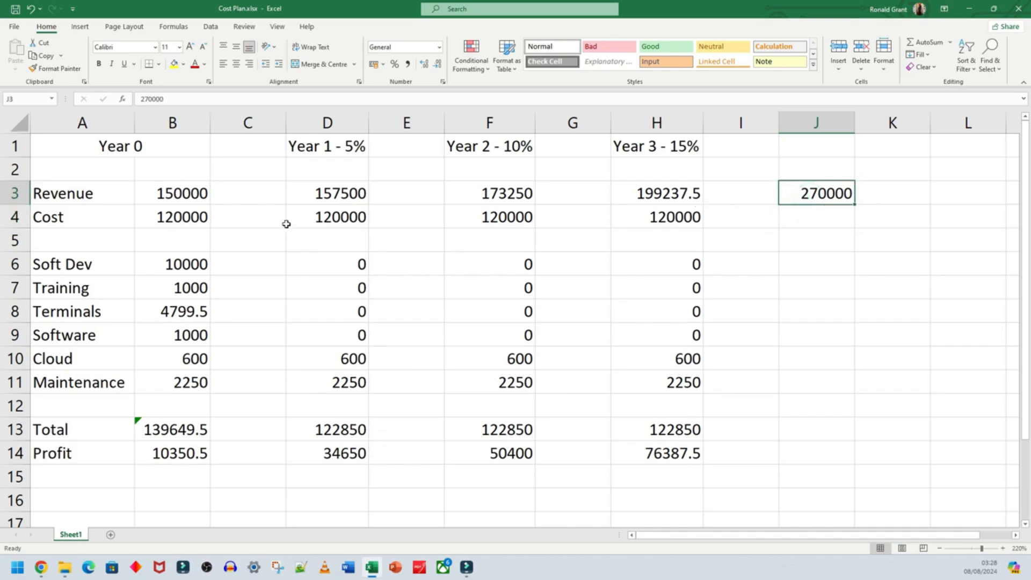
pyautogui.write('=')
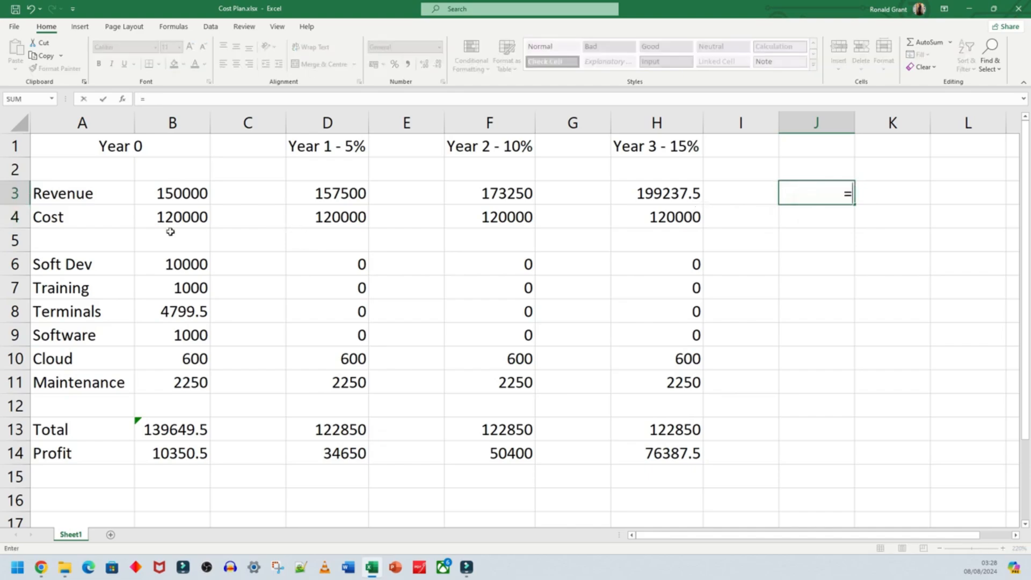
pyautogui.click(169, 195)
pyautogui.write('+')
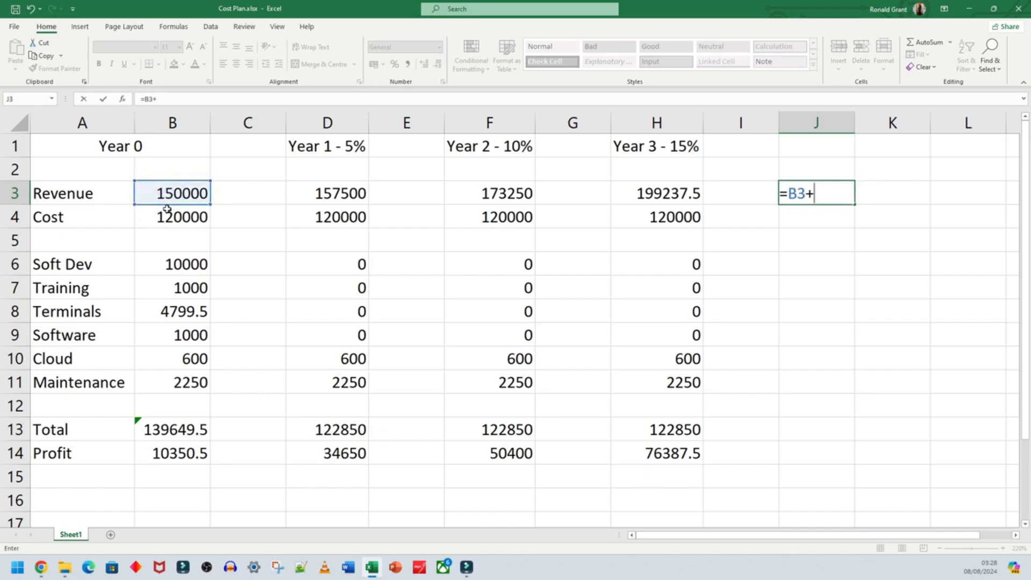
pyautogui.click(175, 222)
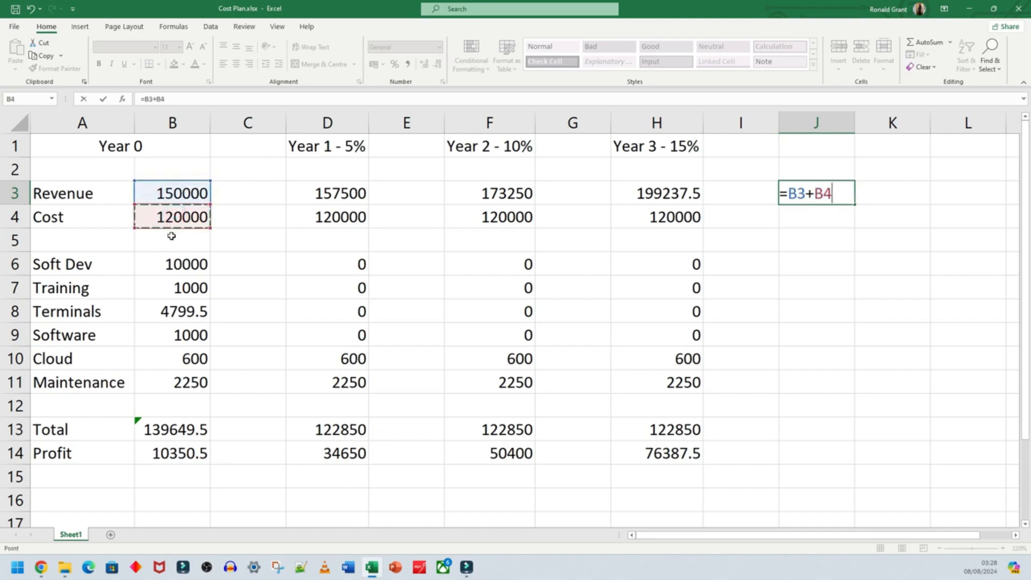
pyautogui.press('Return')
# - Enter the formula =B6+B7+B8+B9+B10+B11 in cell J6 to add the Year 0 costs from Soft Dev to Maintenance
pyautogui.moveTo(169, 263); pyautogui.dragTo(176, 451)
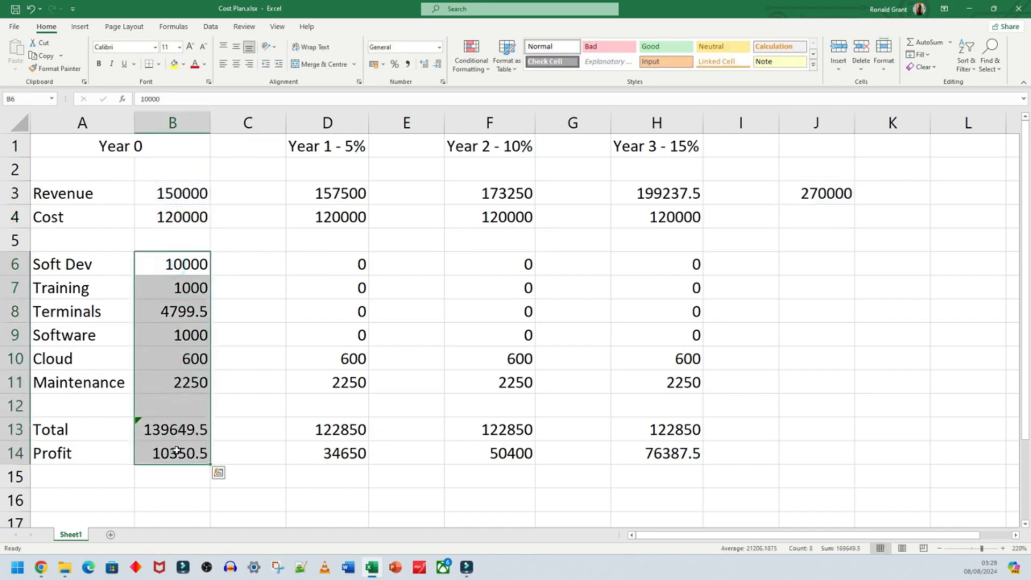
pyautogui.click(810, 259)
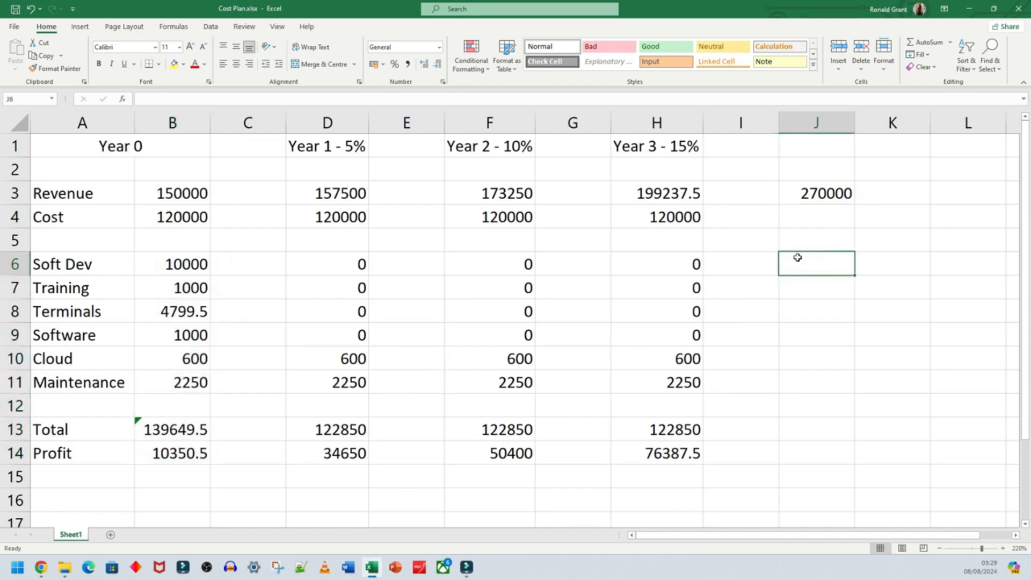
pyautogui.write('=')
pyautogui.click(178, 265)
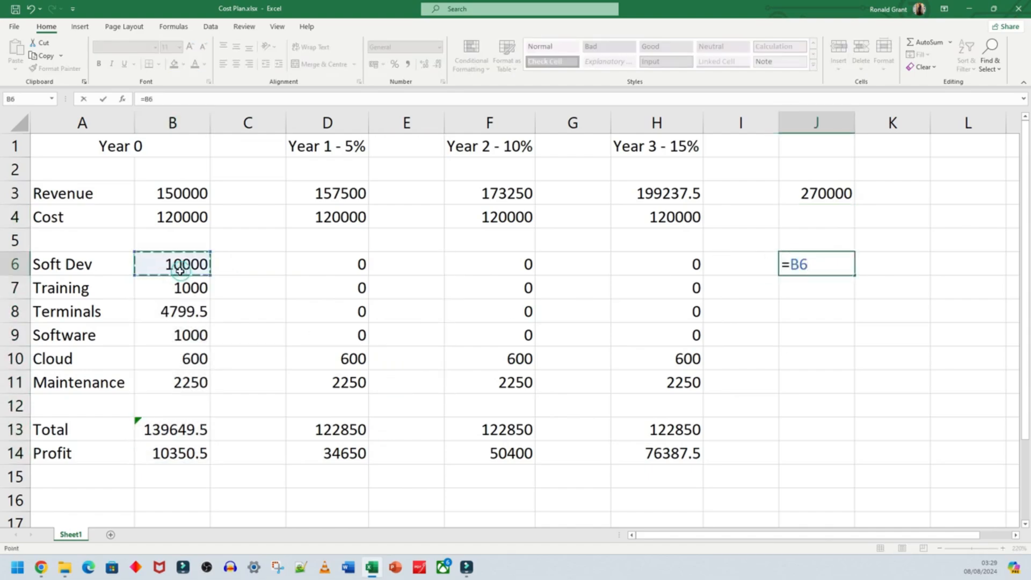
pyautogui.write('+')
pyautogui.click(172, 289)
pyautogui.write('+')
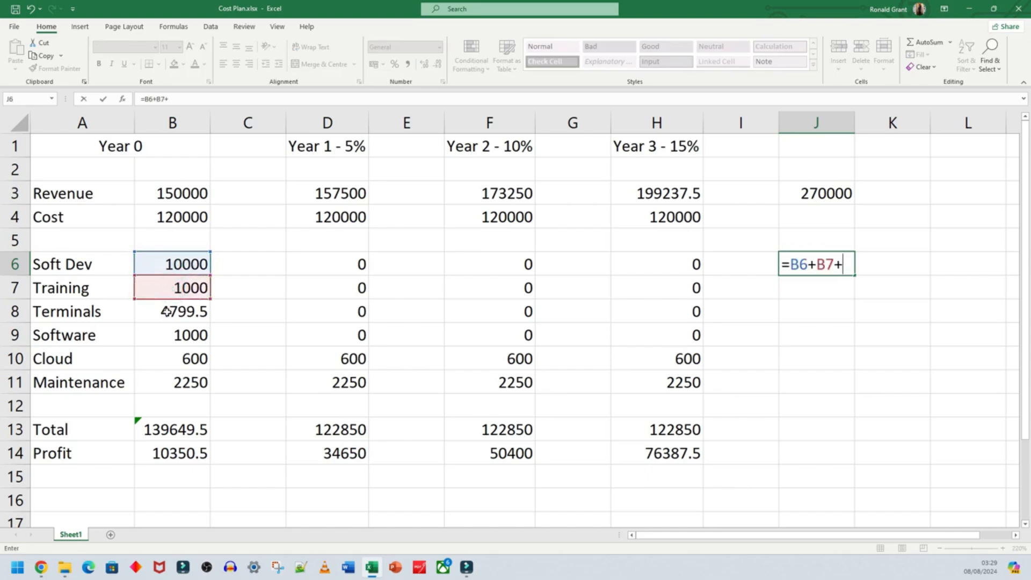
pyautogui.click(166, 311)
pyautogui.write('+')
pyautogui.click(165, 337)
pyautogui.write('+')
pyautogui.click(165, 359)
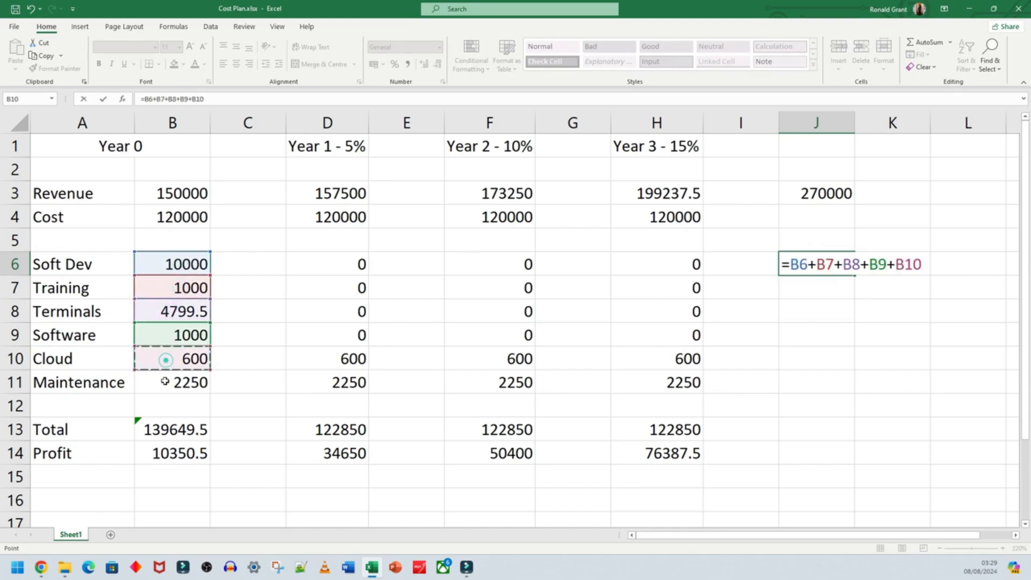
pyautogui.write('+')
pyautogui.click(164, 381)
pyautogui.press('Return')
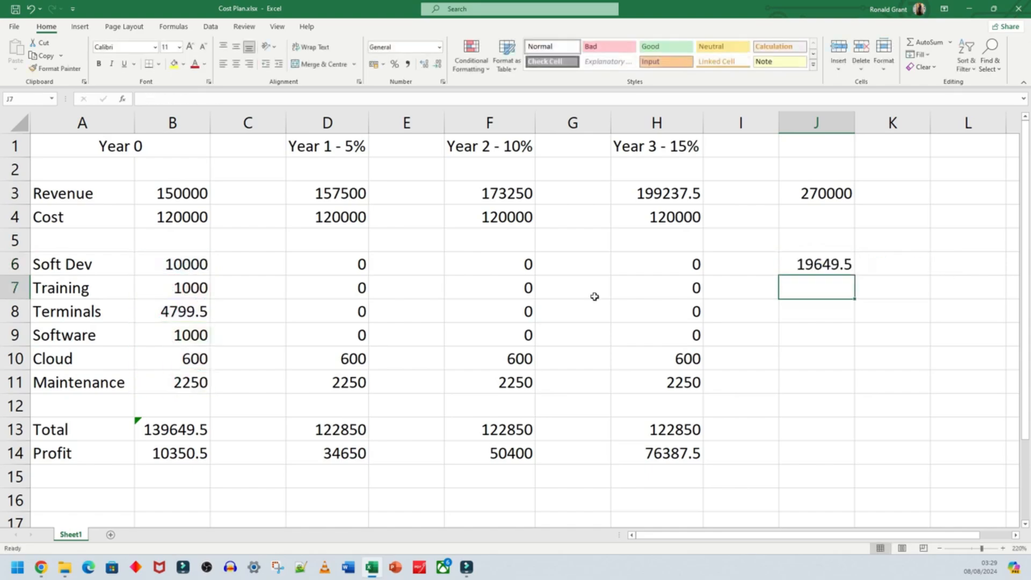
# - Edit the Year 0 Soft Dev cost in cell B6, removing one zero from the number
pyautogui.click(837, 271)
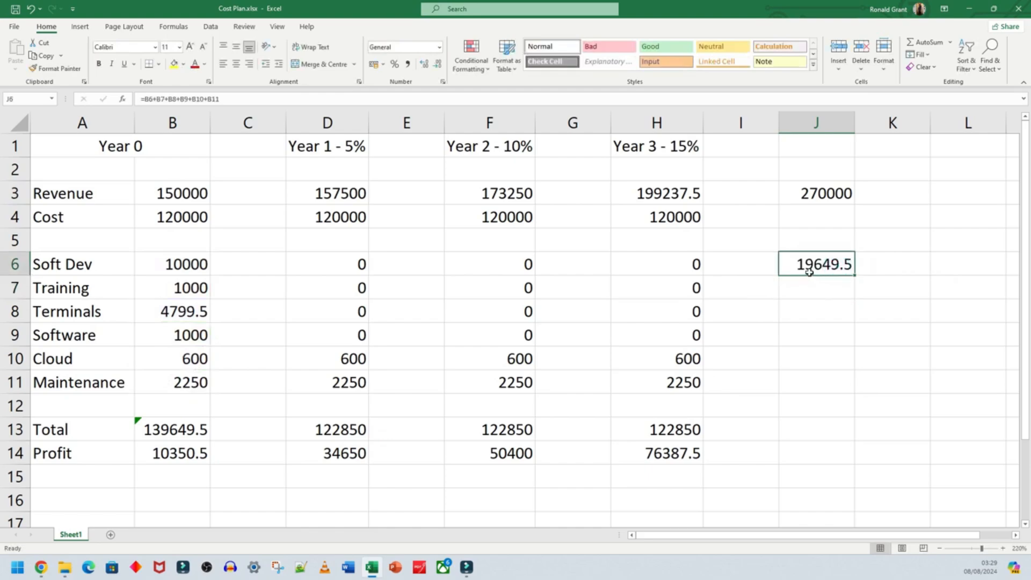
pyautogui.click(199, 268)
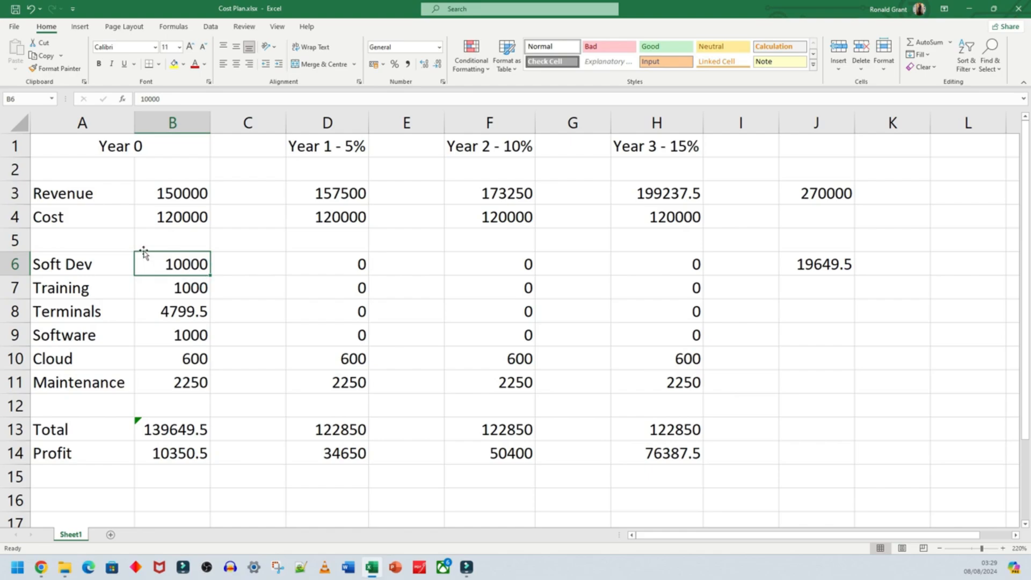
pyautogui.doubleClick(181, 267)
pyautogui.press('BackSpace')
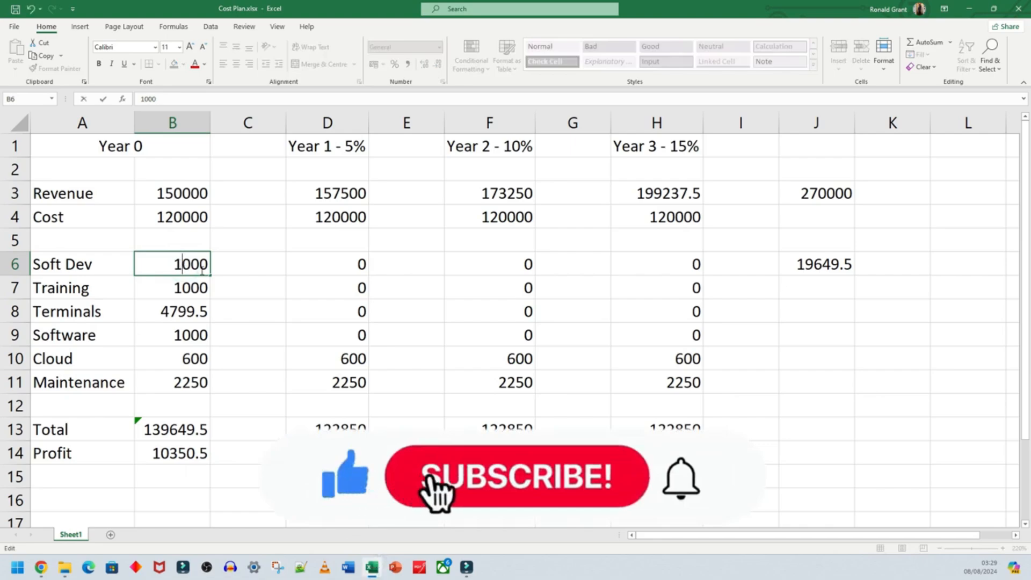